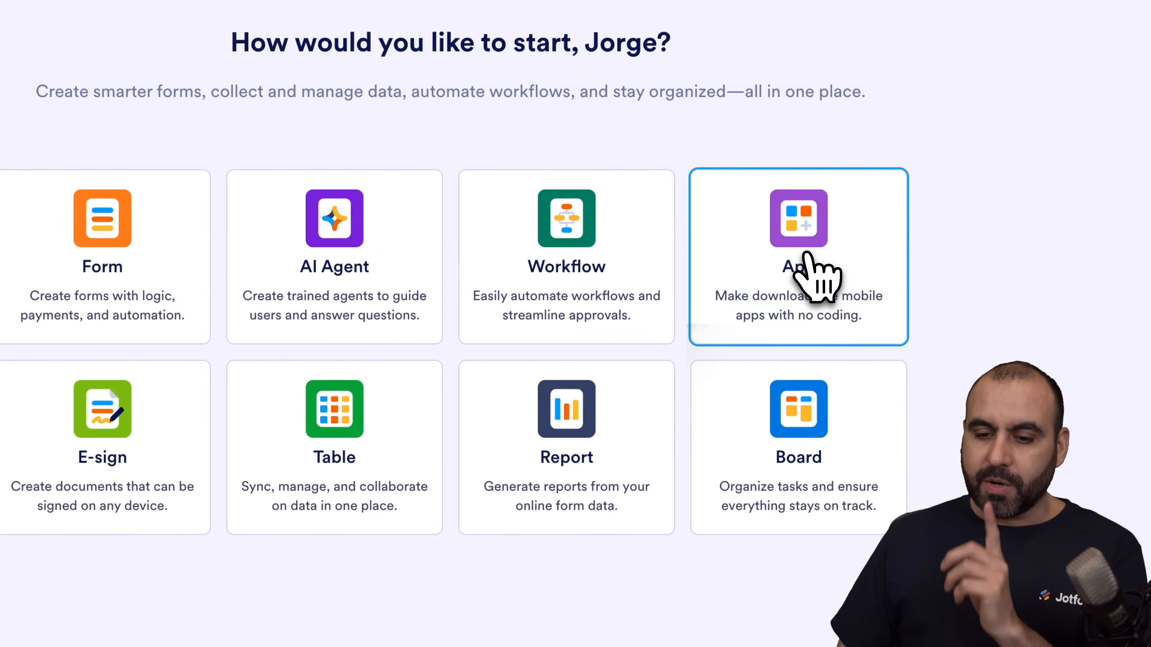
# Step: Start creating an app from a template and search the app templates for "rsvp"
pyautogui.click(804, 258)
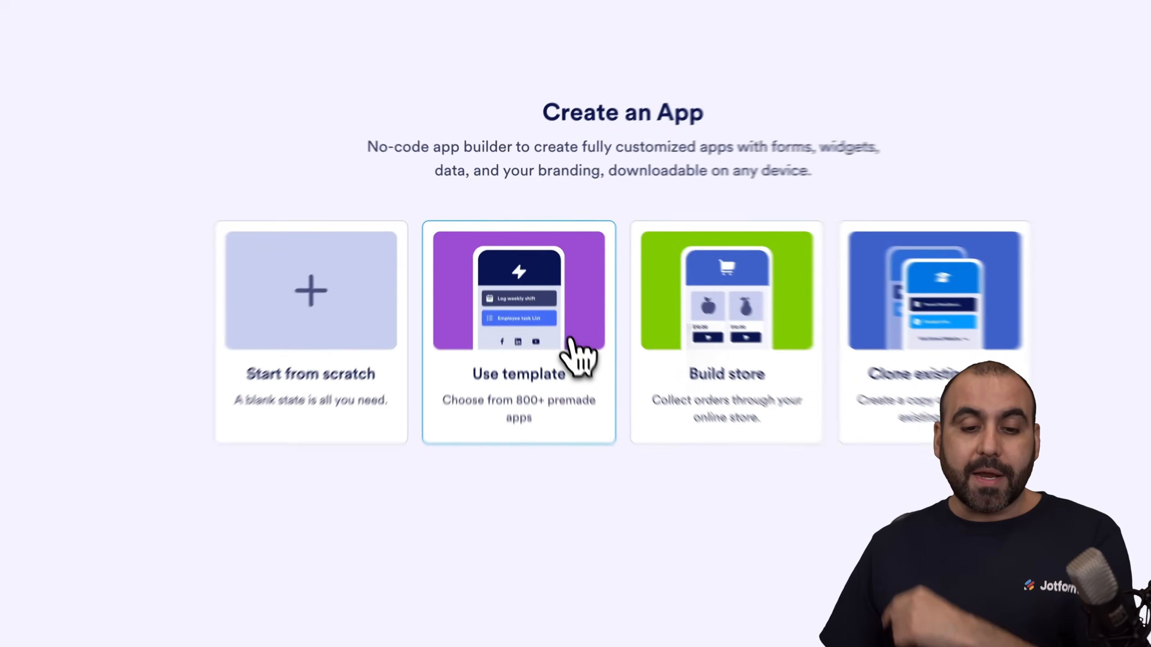
pyautogui.click(548, 286)
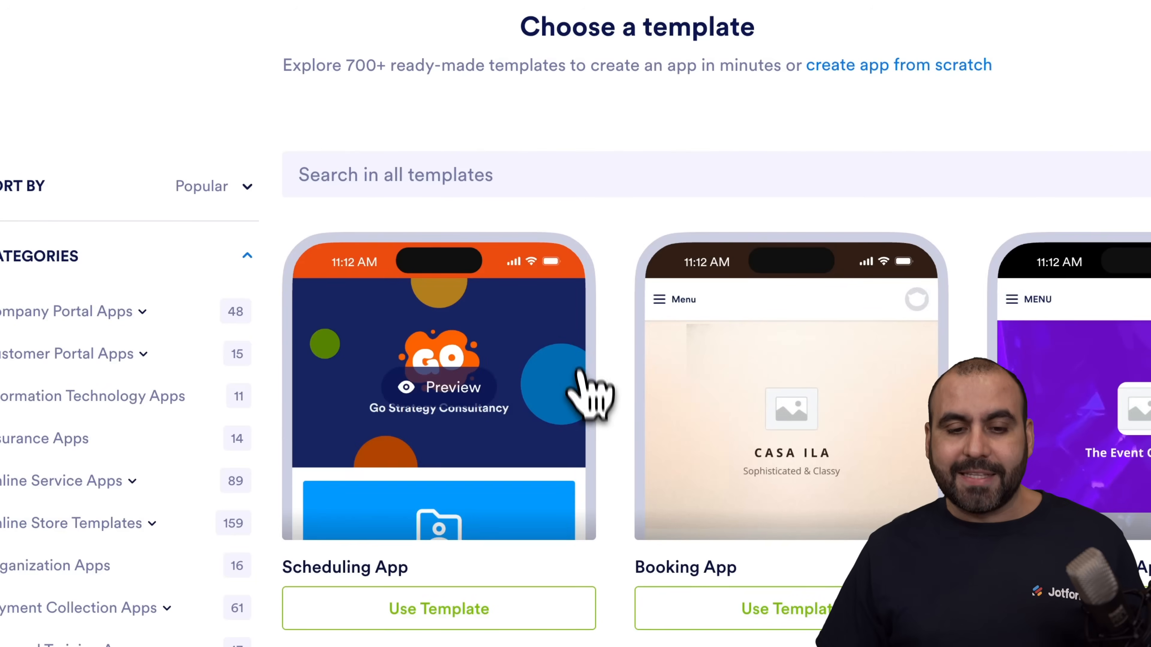
pyautogui.click(469, 169)
pyautogui.write('rsvp')
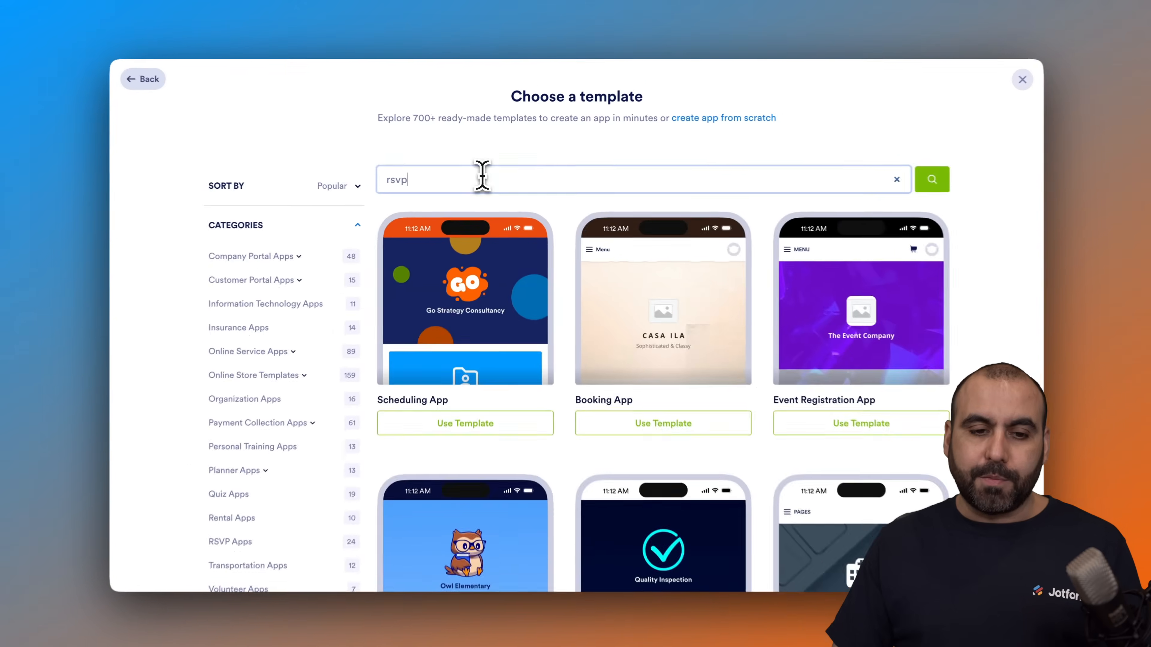
pyautogui.press('Return')
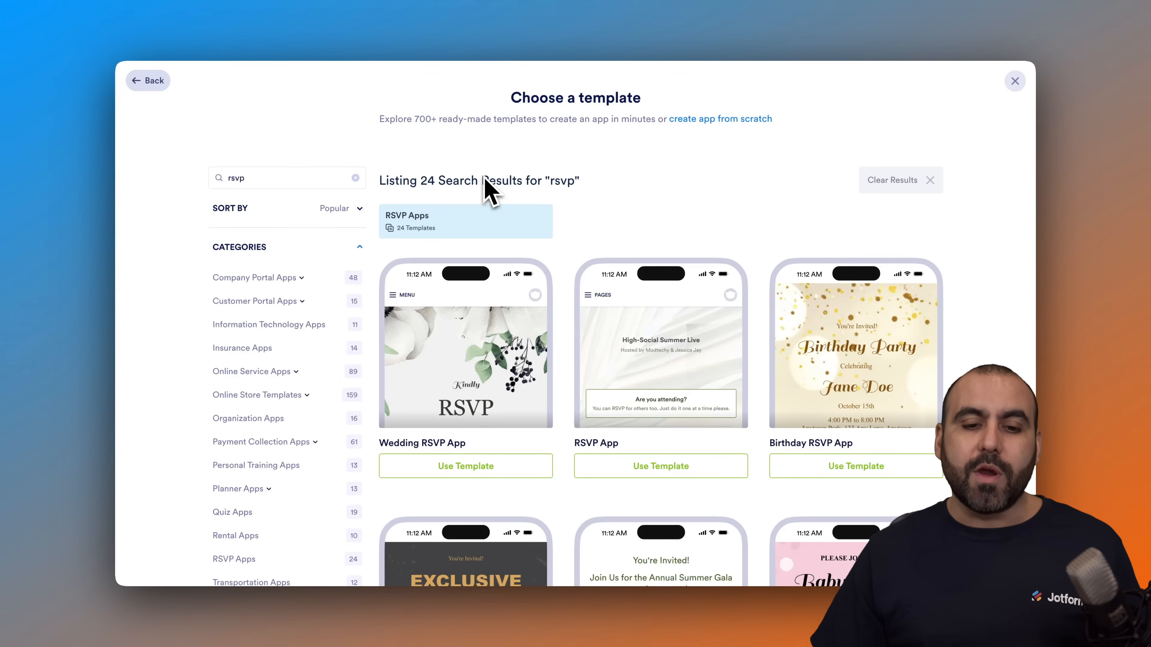
pyautogui.scroll(-3, 565, 249)
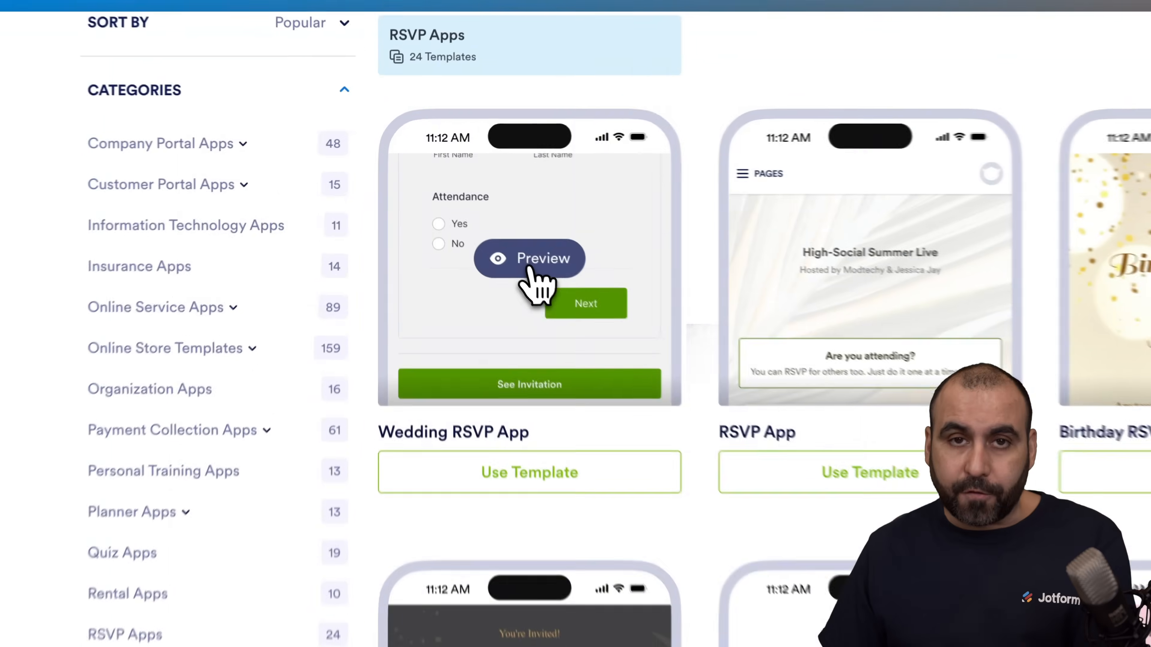
# Step: Preview the Wedding RSVP App template on the simulated phone and create the app from it
pyautogui.click(466, 206)
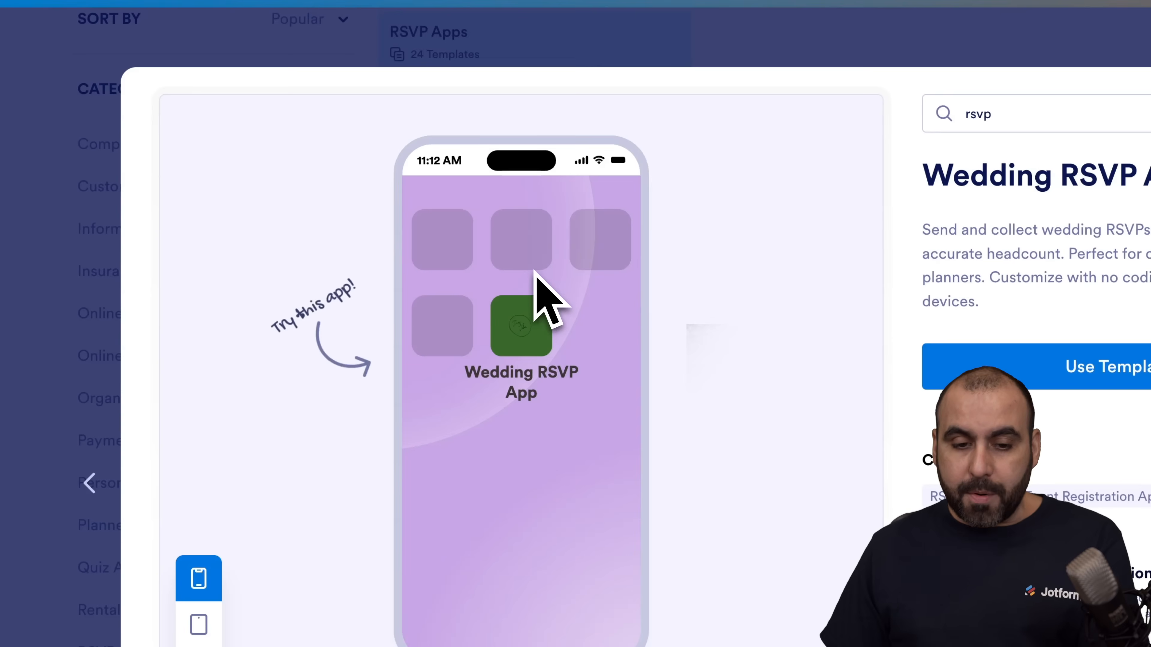
pyautogui.click(523, 336)
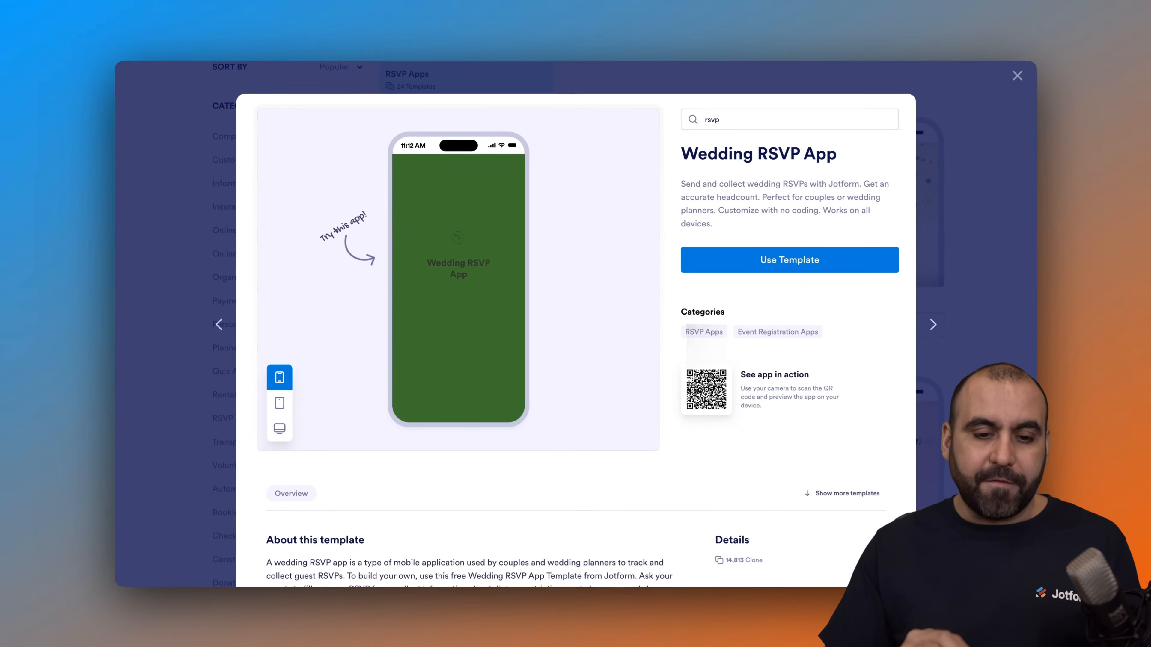
pyautogui.scroll(-3, 462, 275)
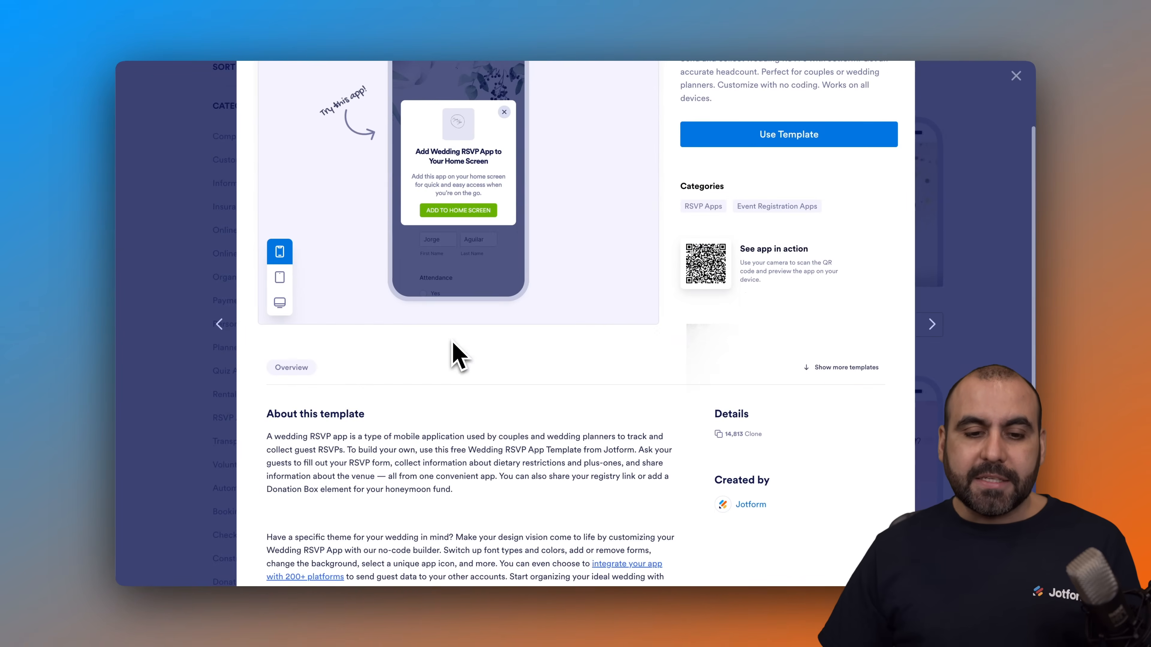
pyautogui.scroll(2, 462, 283)
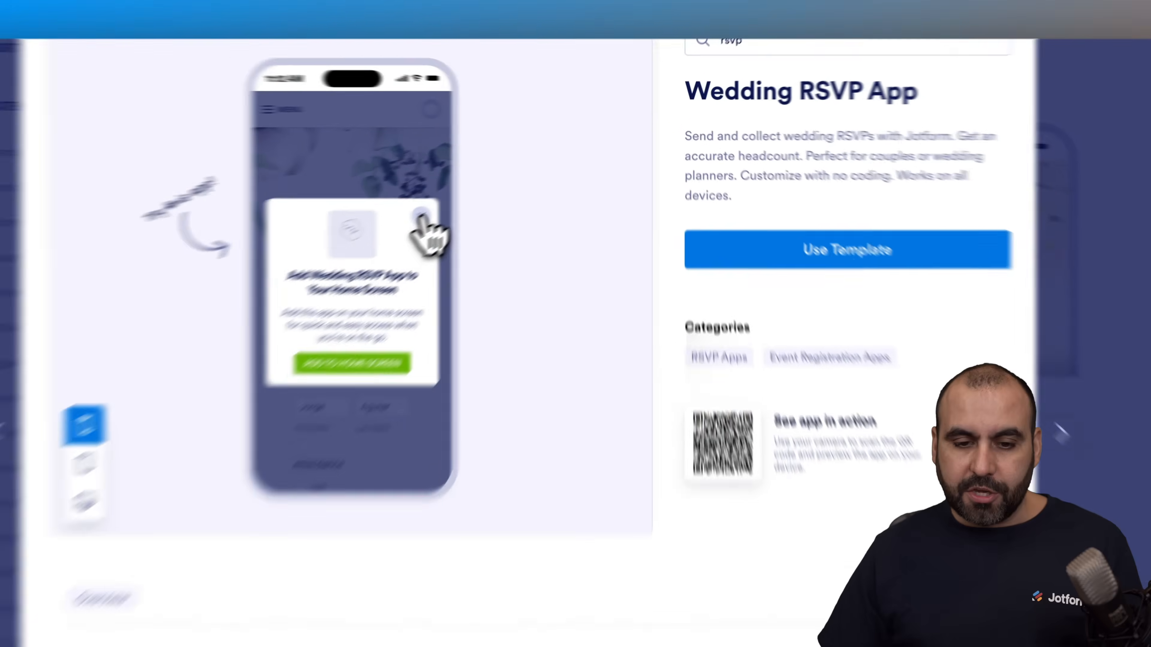
pyautogui.click(503, 178)
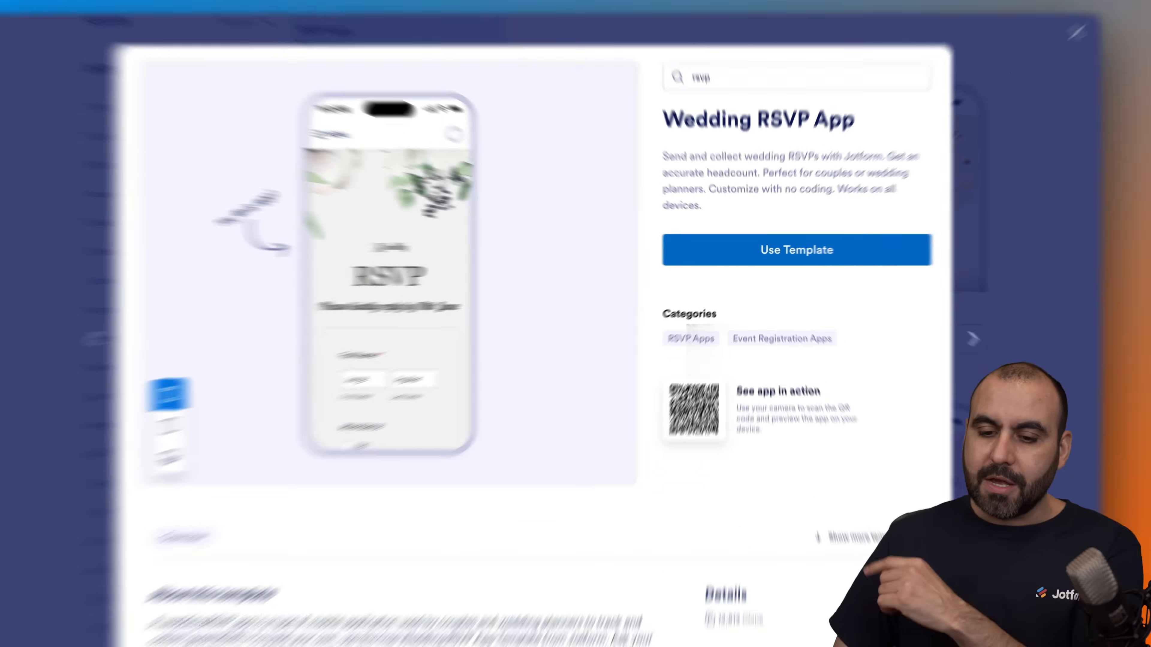
pyautogui.click(782, 254)
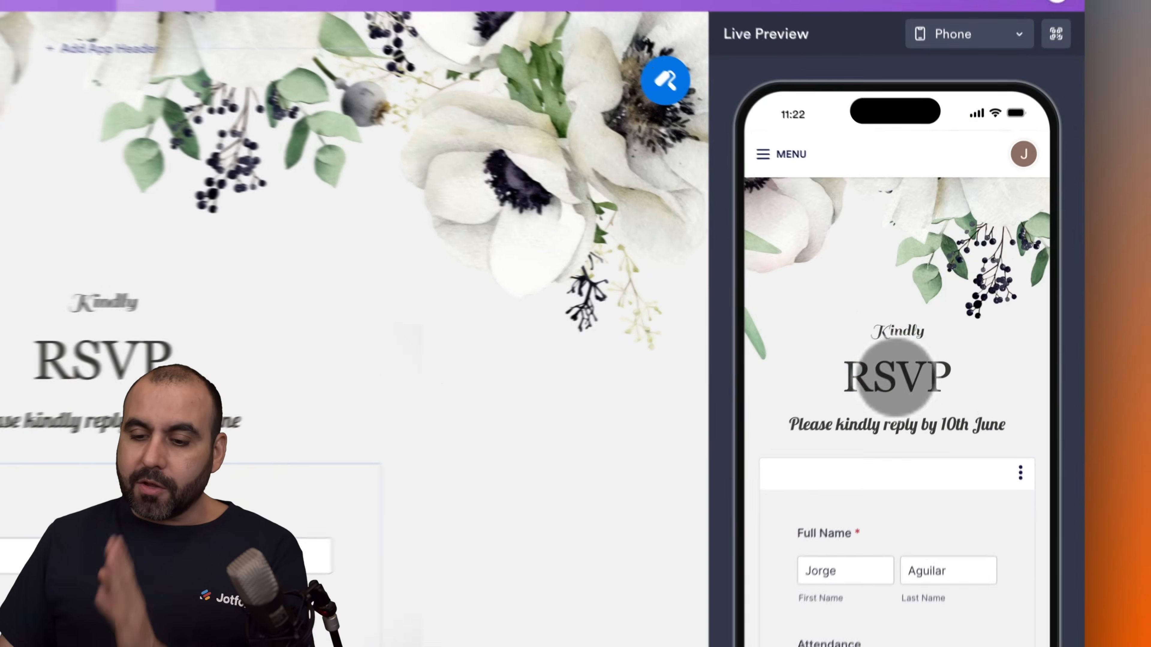
# Step: Test the RSVP form in the live preview by answering Yes to Attendance, going through its pages and submitting it
pyautogui.moveTo(924, 334); pyautogui.dragTo(927, 241)
pyautogui.click(939, 335)
pyautogui.scroll(-2, 939, 334)
pyautogui.click(796, 560)
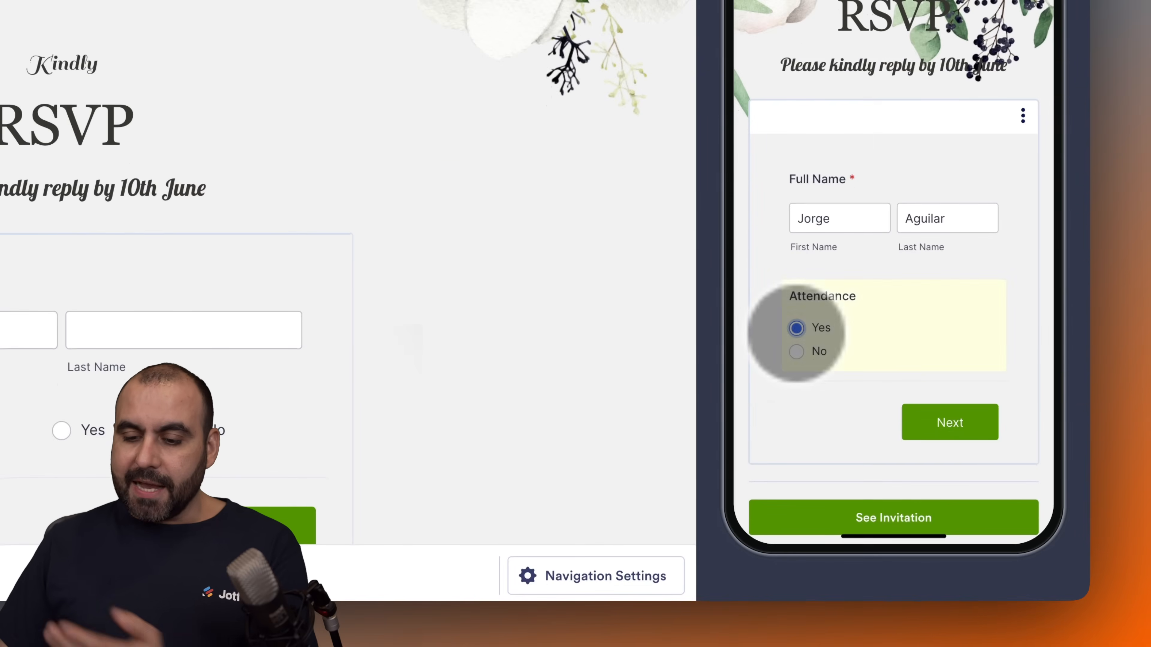
pyautogui.click(933, 643)
pyautogui.scroll(-5, 936, 431)
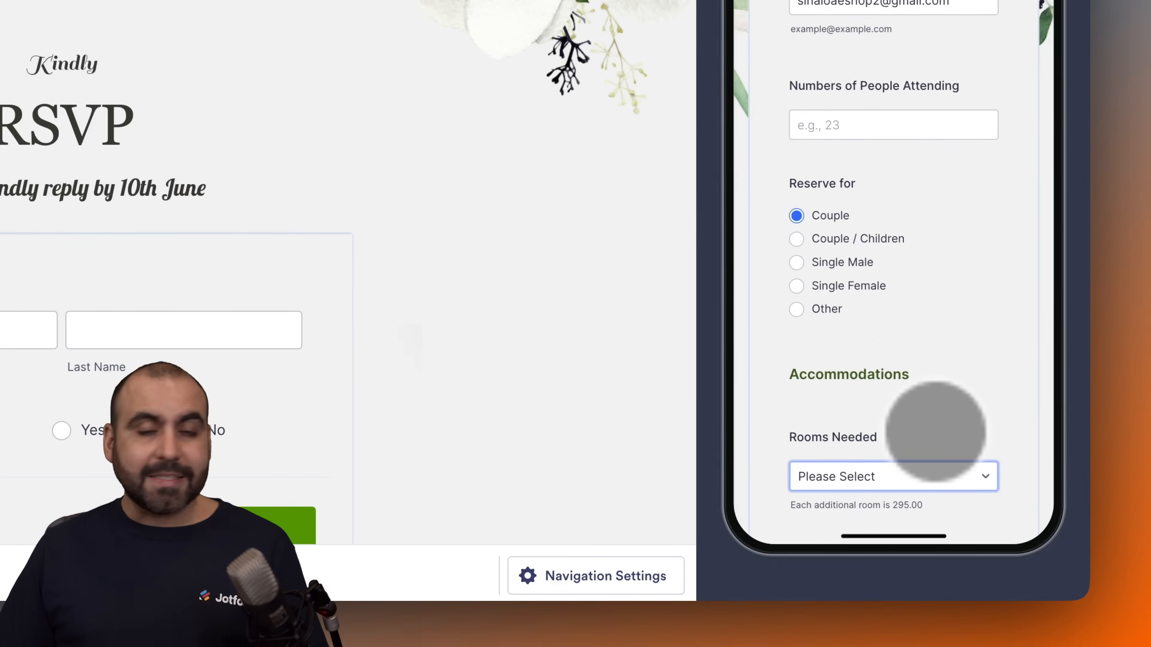
pyautogui.scroll(-4, 936, 431)
pyautogui.scroll(-5, 893, 317)
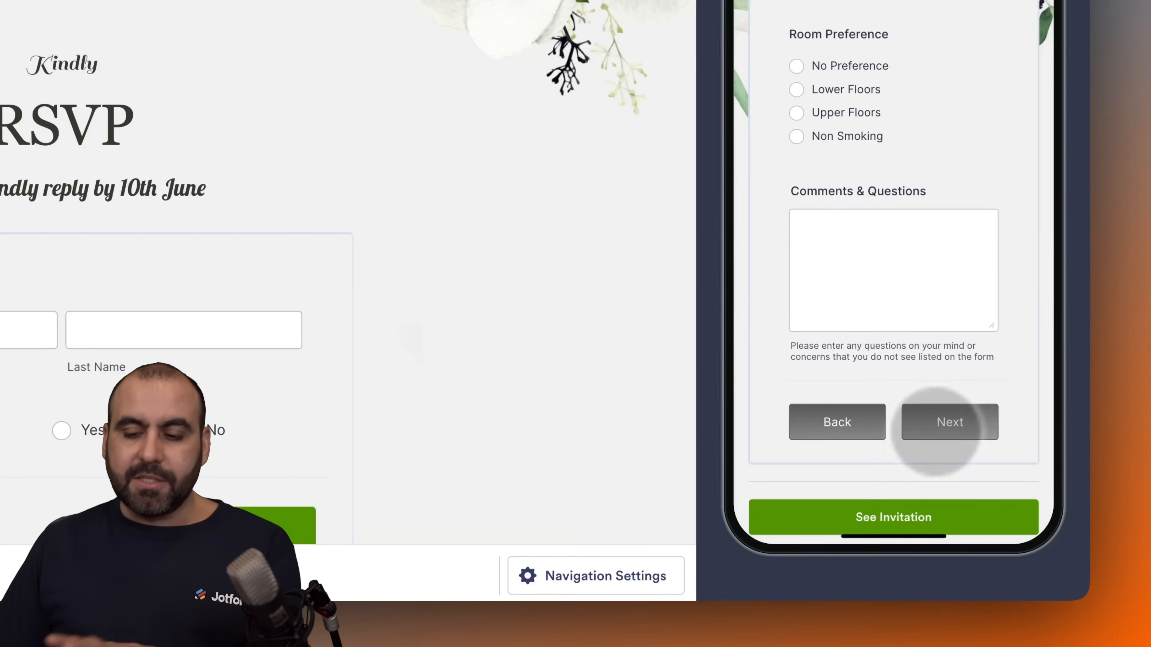
pyautogui.click(951, 431)
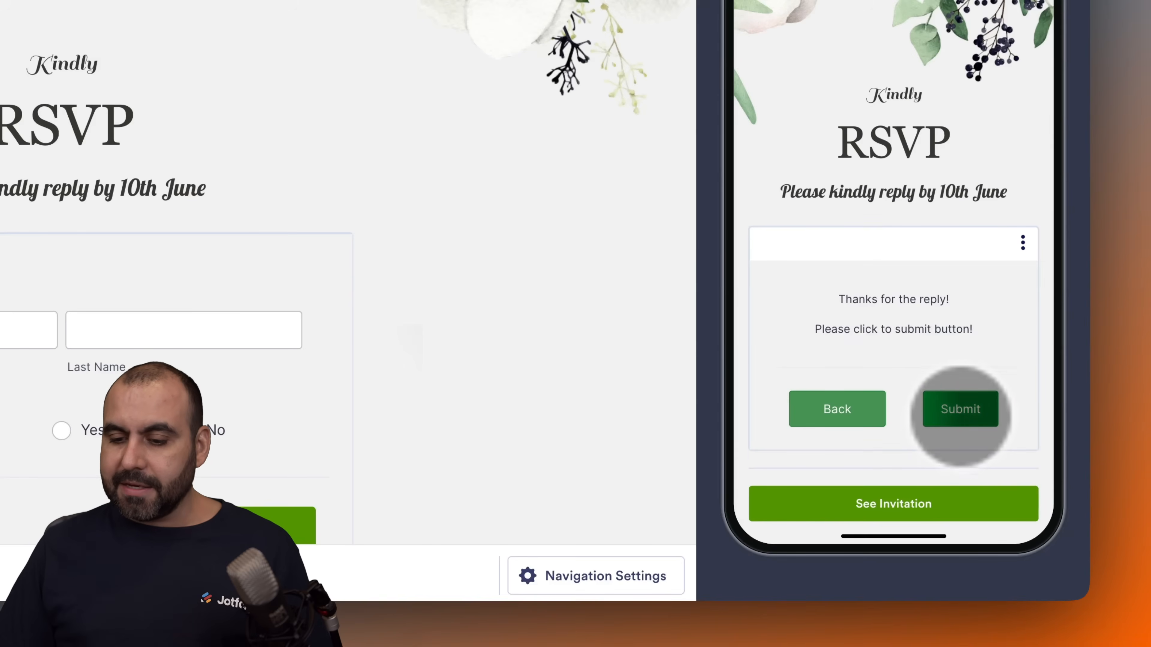
pyautogui.click(960, 411)
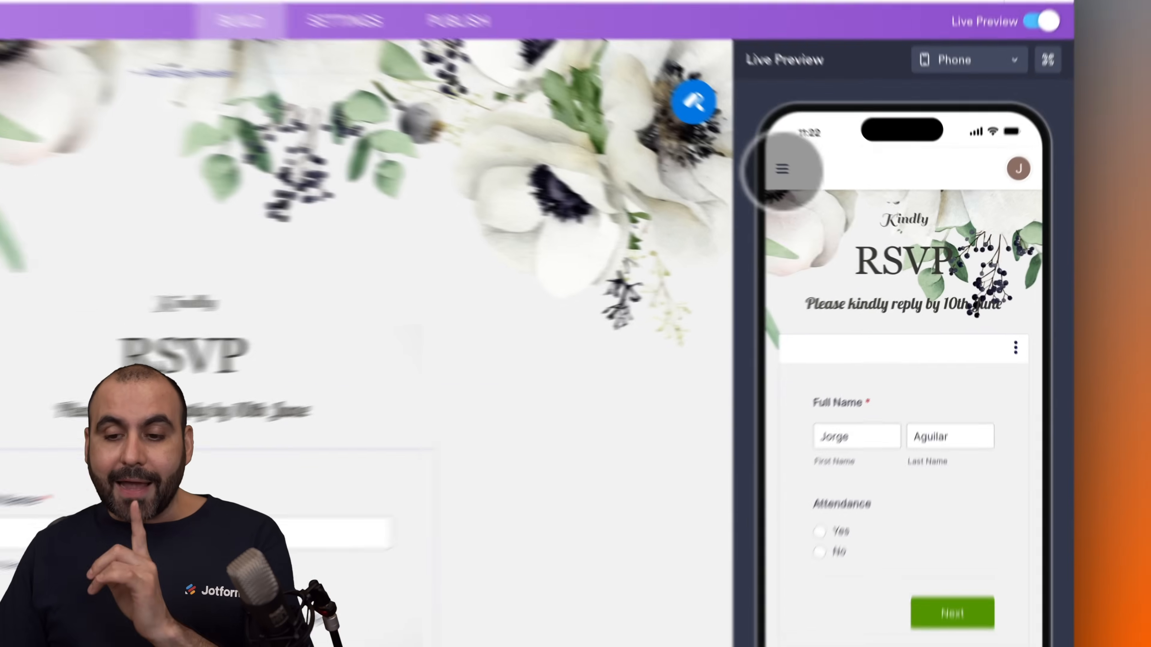
# Step: View the Invitation page in the phone preview and turn off Live Preview
pyautogui.click(850, 203)
pyautogui.click(771, 250)
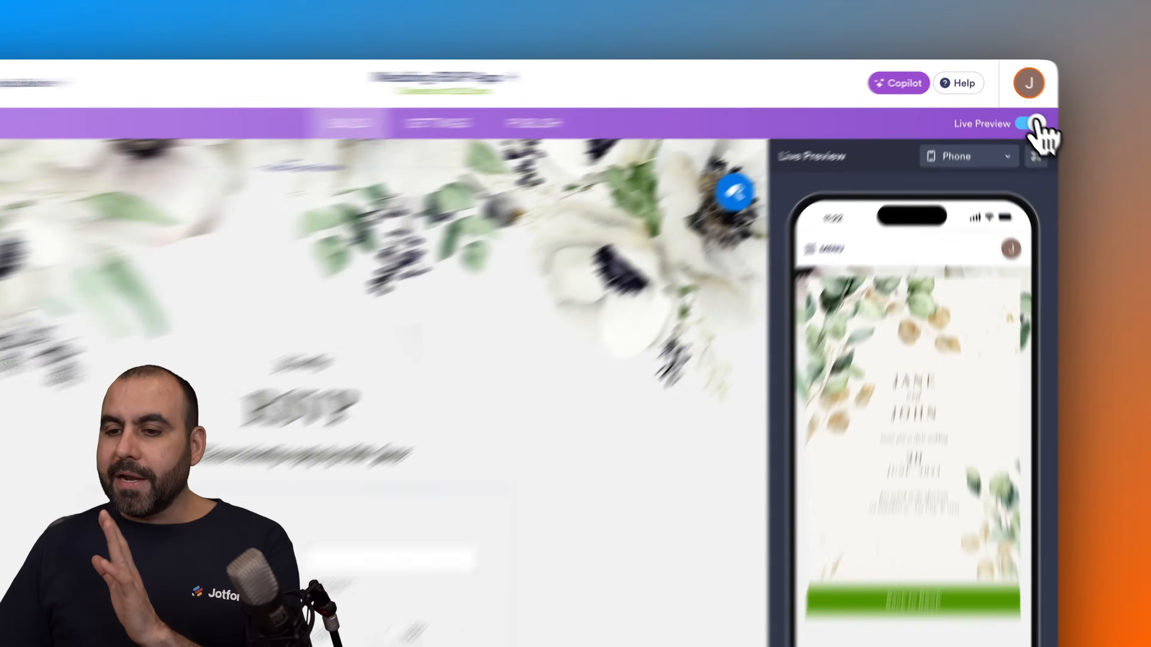
pyautogui.click(1015, 109)
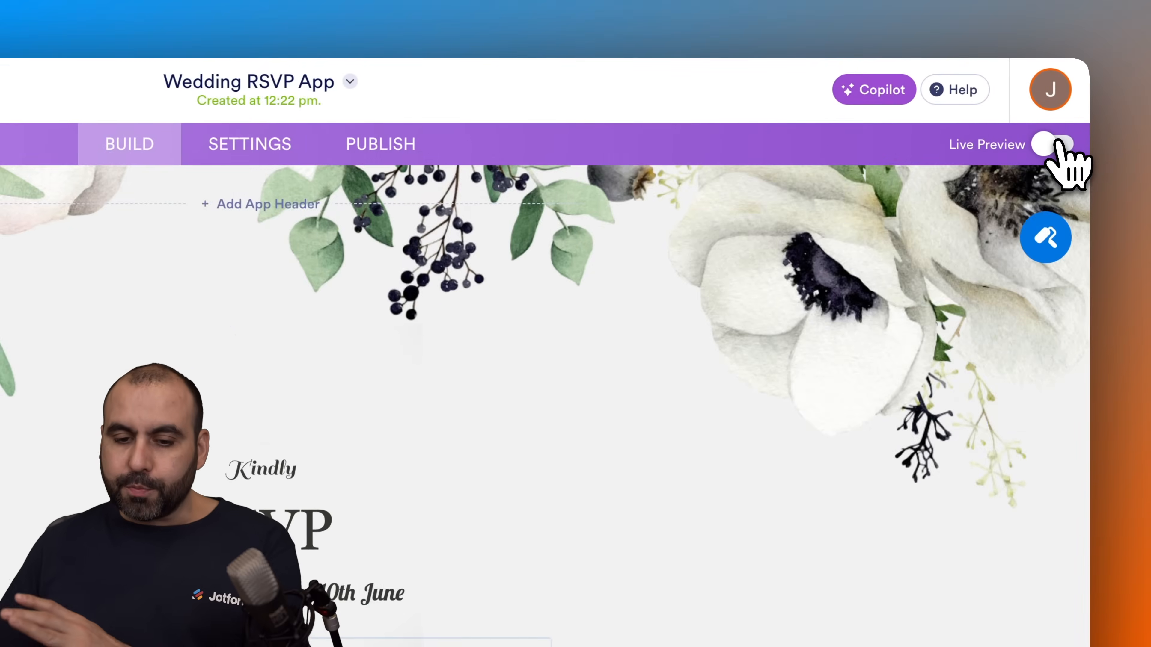
# Step: Review the layout of the RSVP and Invitation pages and the list of available app elements
pyautogui.scroll(-5, 651, 388)
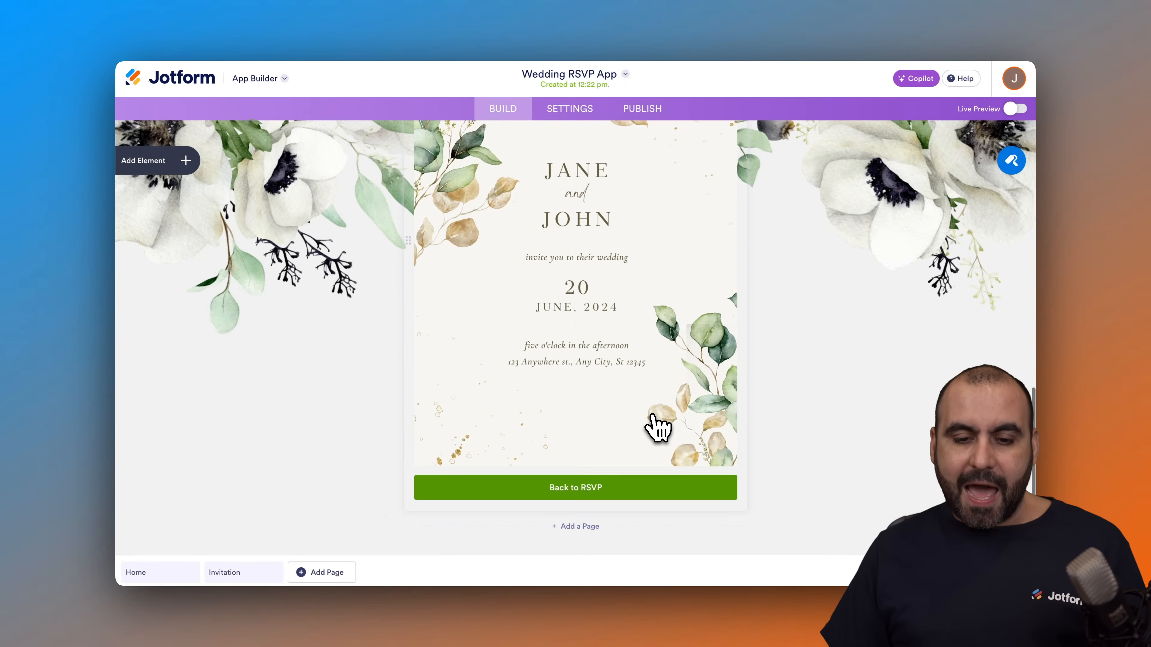
pyautogui.scroll(5, 662, 427)
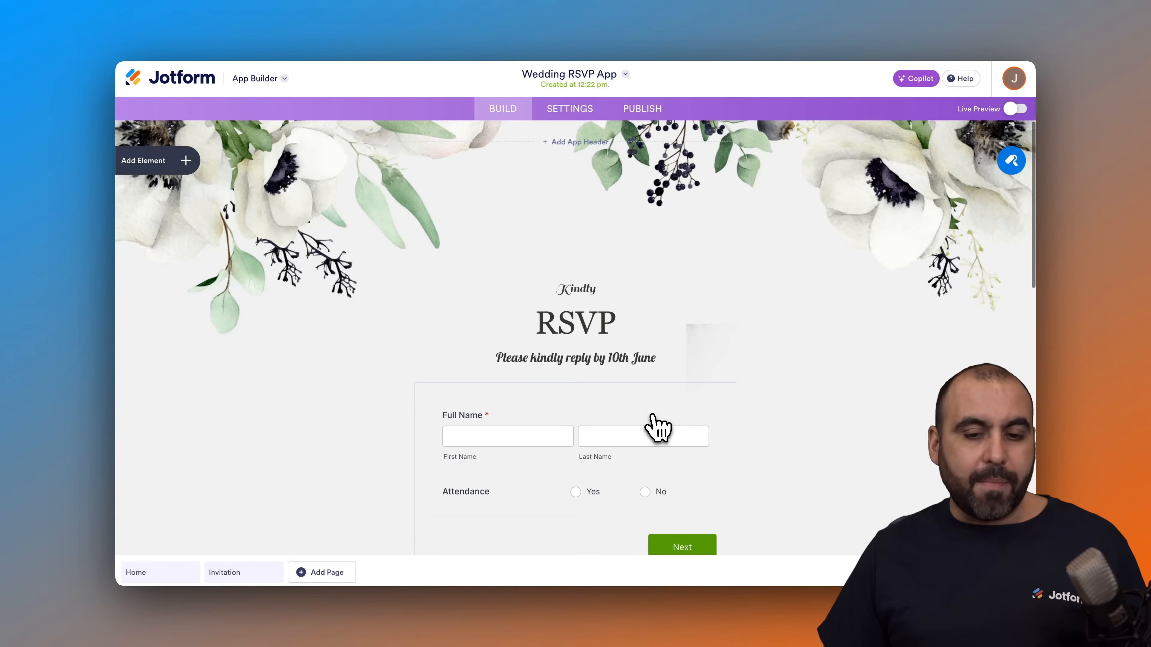
pyautogui.scroll(-5, 657, 426)
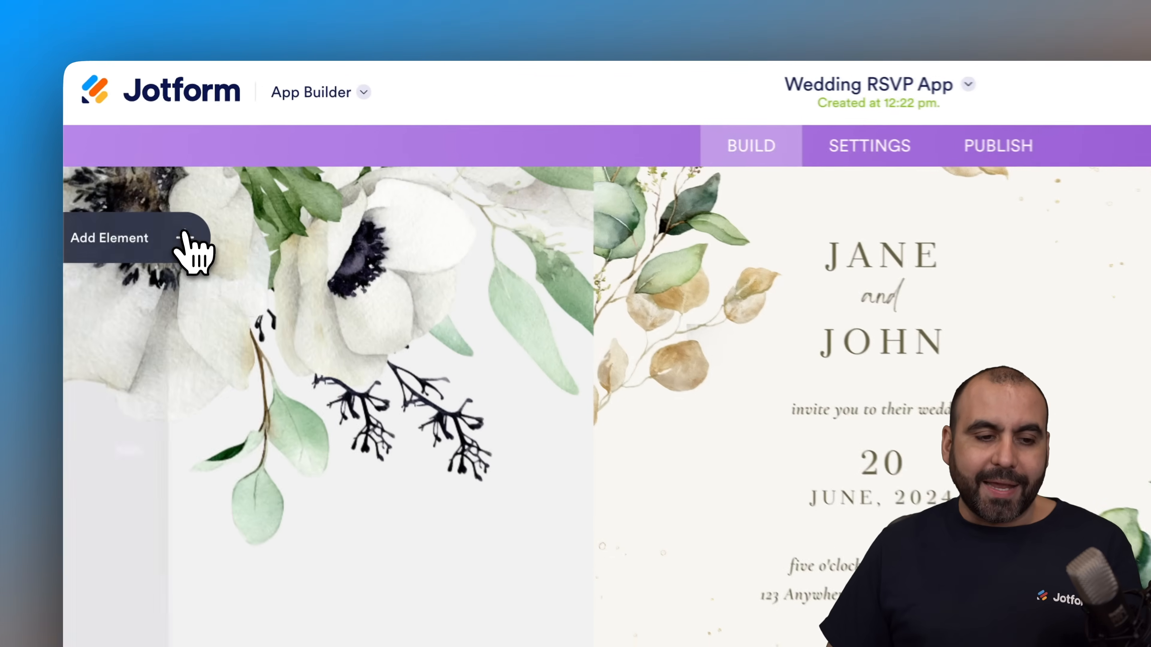
pyautogui.click(185, 236)
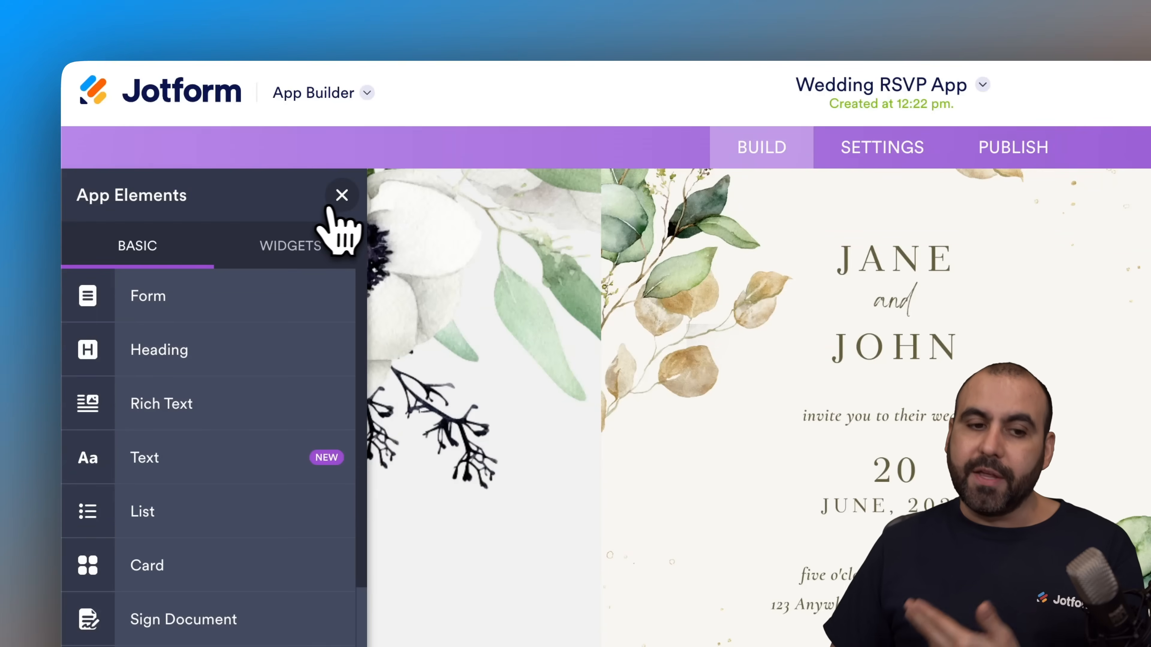
pyautogui.click(342, 195)
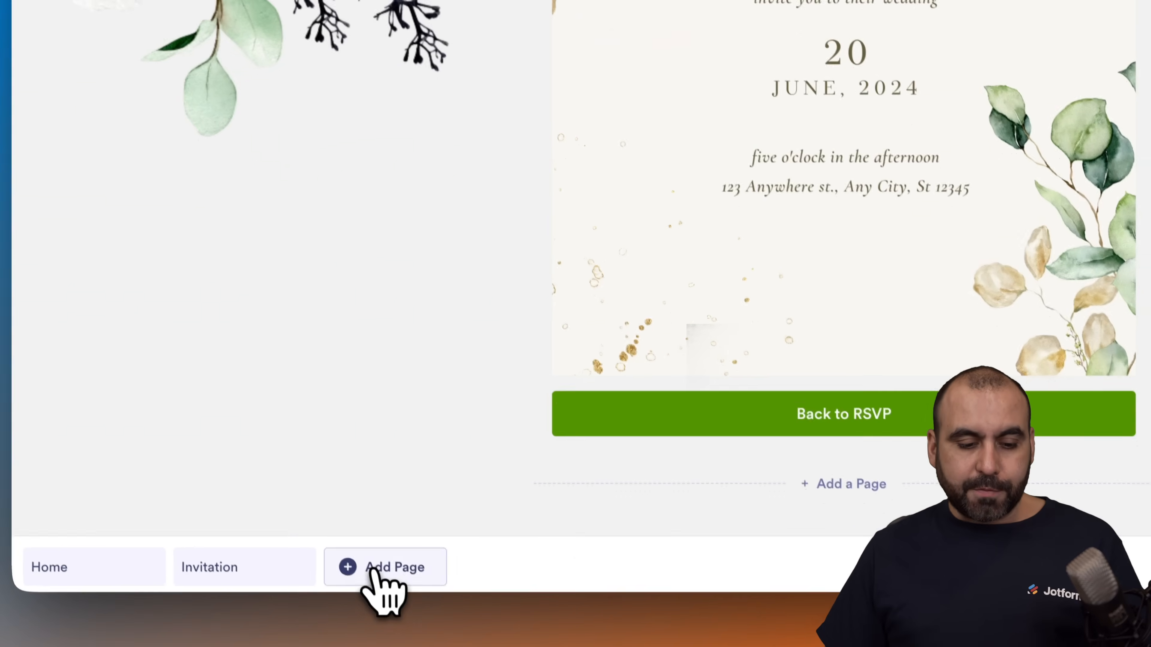
# Step: Add a new page after Invitation and name it "Dress Code"
pyautogui.doubleClick(391, 561)
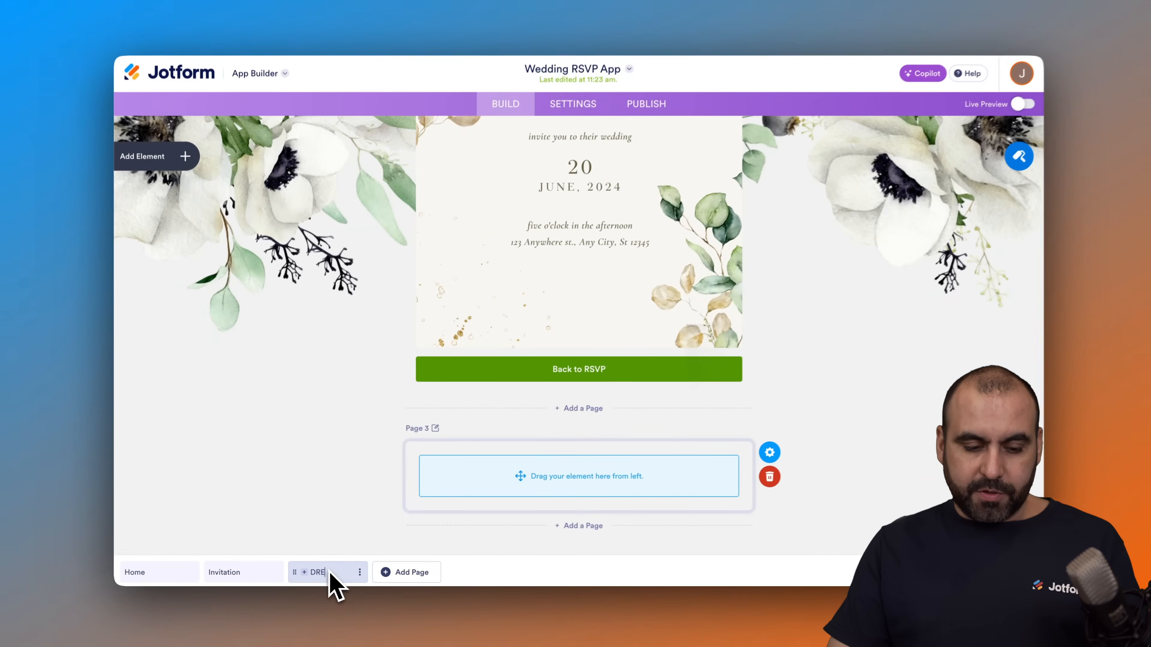
pyautogui.write('DRE')
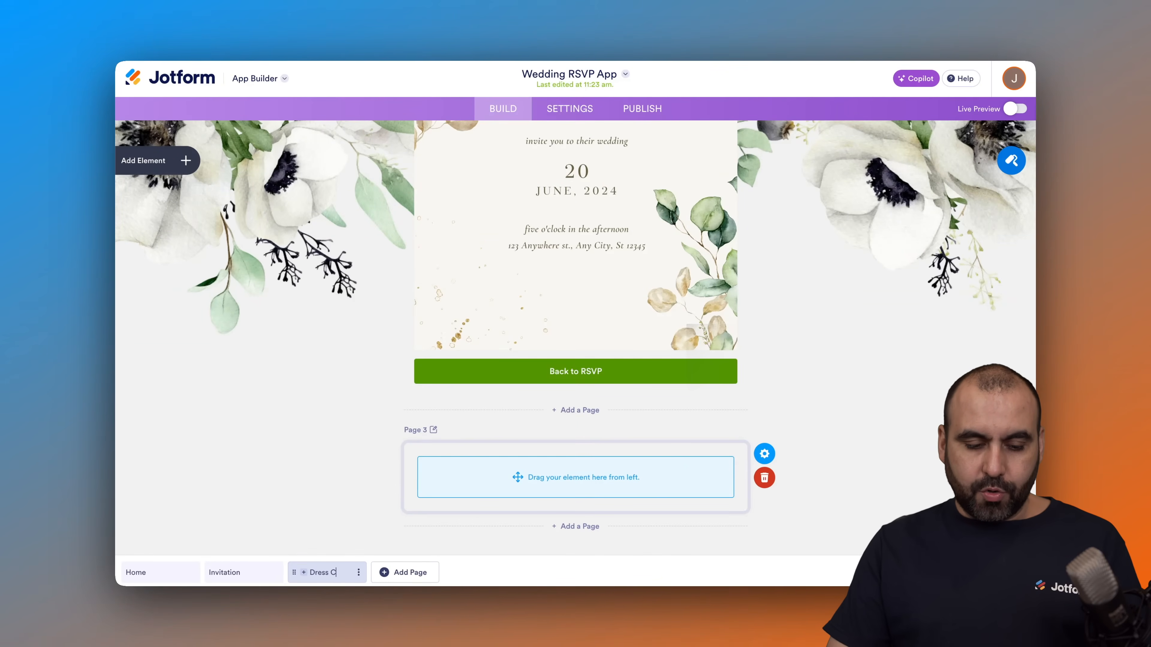
pyautogui.write('ss Code')
# Step: Add another page after Dress Code and name it "Map"
pyautogui.click(401, 573)
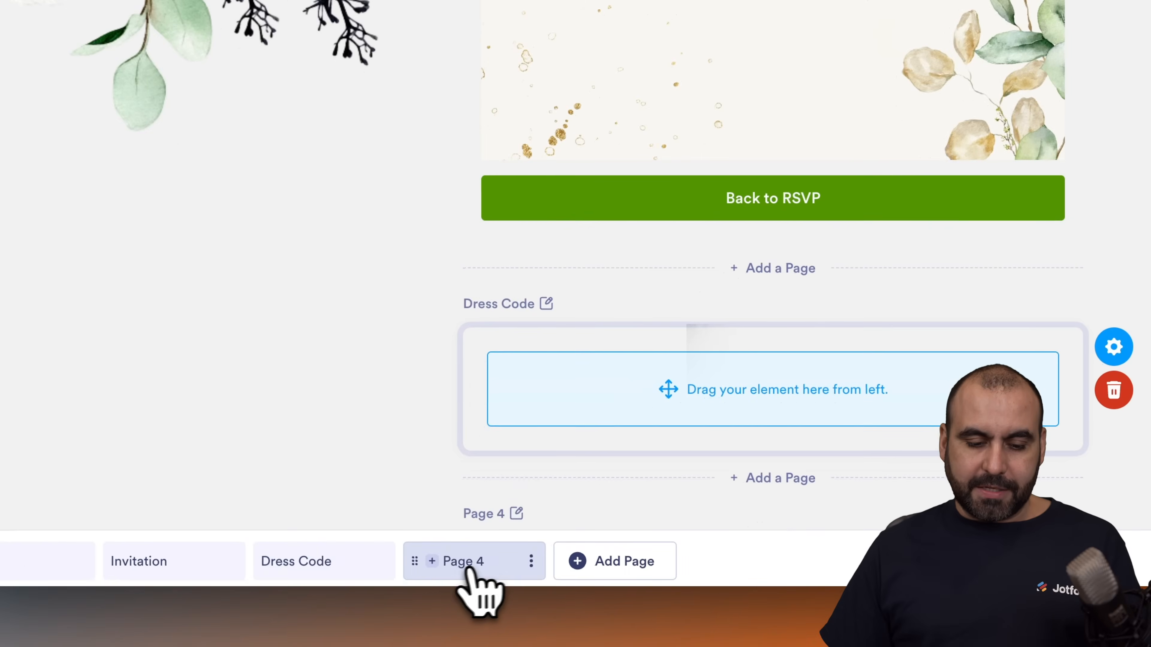
pyautogui.doubleClick(484, 562)
pyautogui.write('Map')
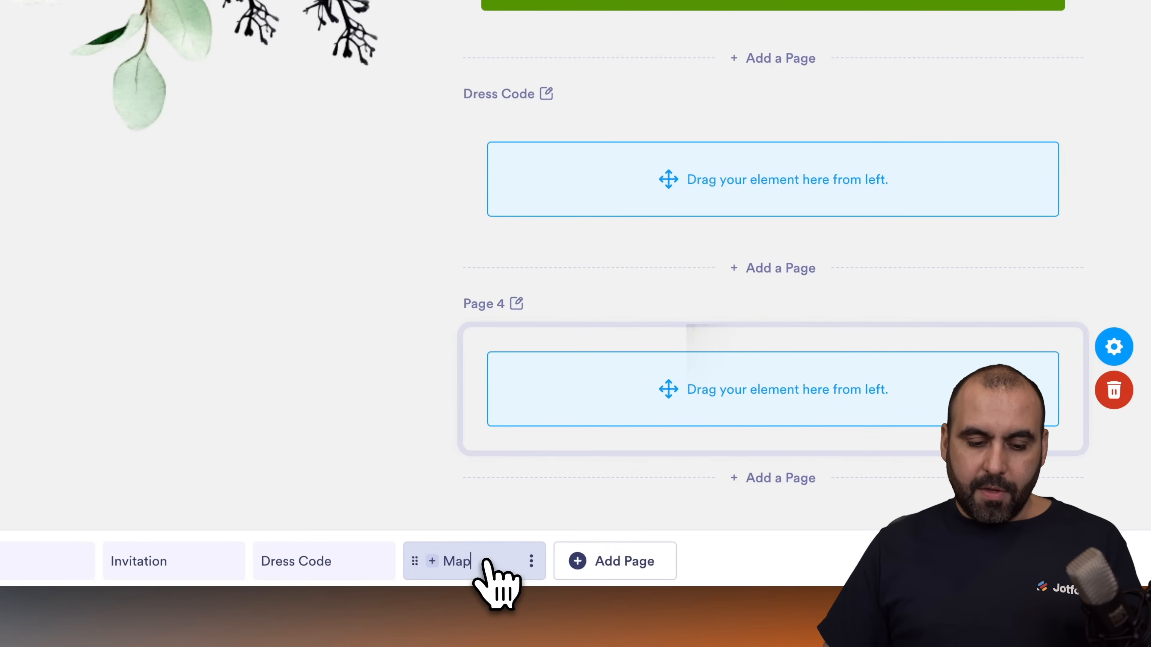
pyautogui.click(394, 492)
# Step: Rename the Map page as "Location"
pyautogui.doubleClick(459, 561)
pyautogui.write('Locatio')
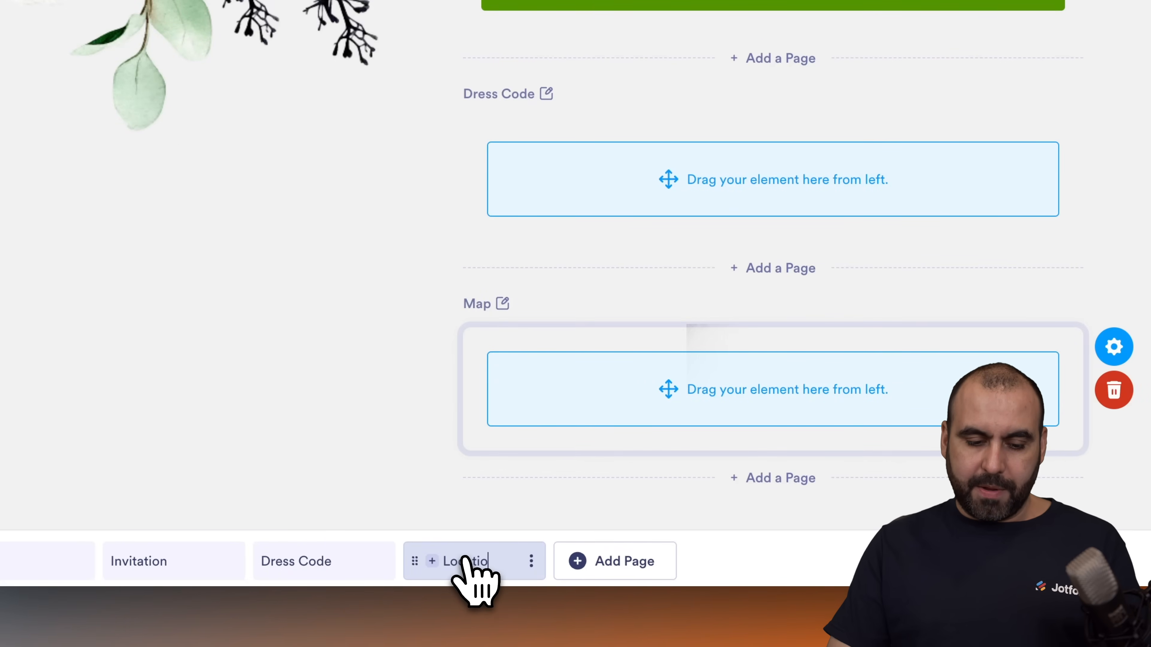
pyautogui.write('n')
pyautogui.click(359, 457)
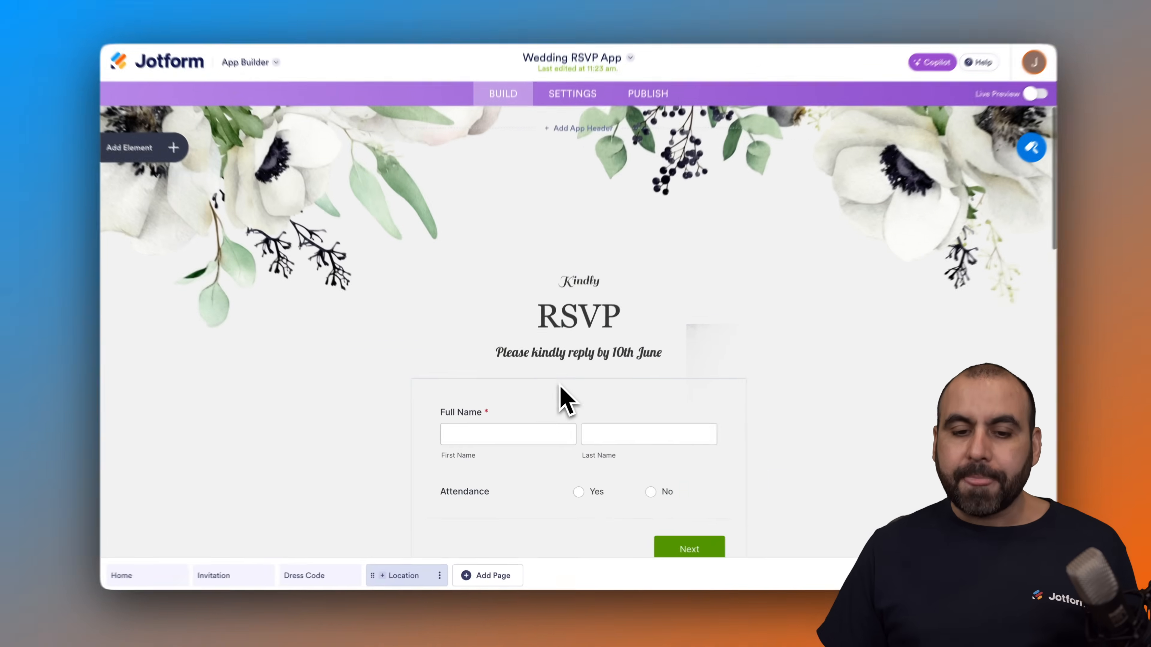
# Step: Change the reply deadline in the Home page's RSVP heading text to "19th May" and finish editing the text
pyautogui.scroll(-4, 560, 385)
pyautogui.scroll(1, 559, 385)
pyautogui.scroll(-1, 559, 386)
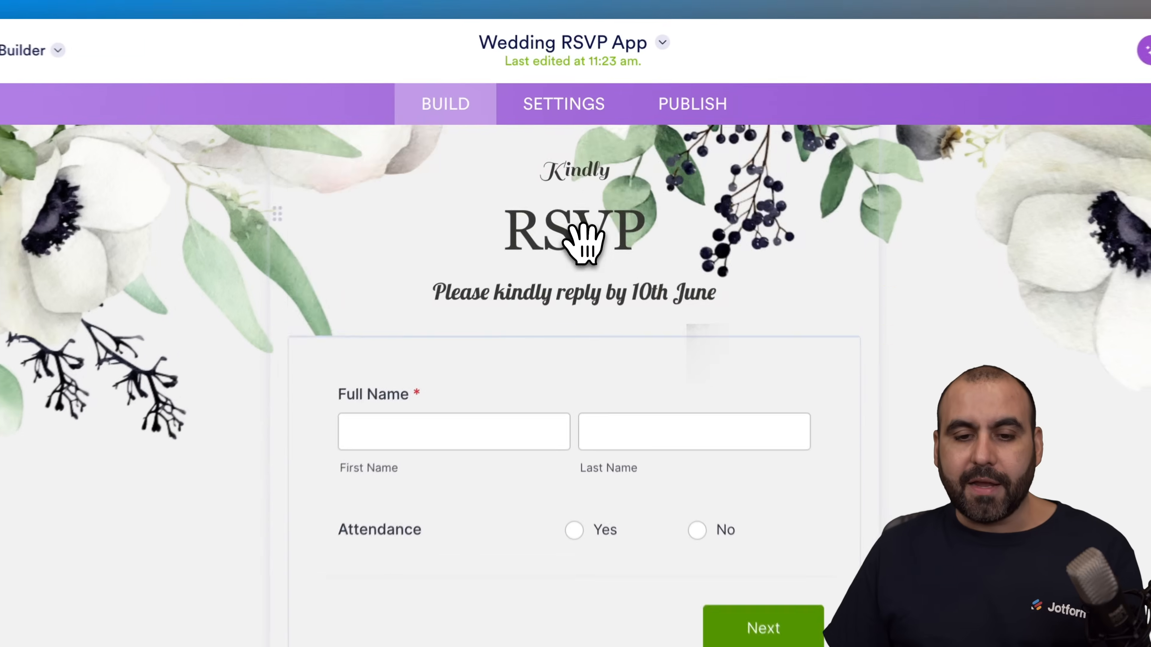
pyautogui.click(582, 179)
pyautogui.scroll(1, 585, 313)
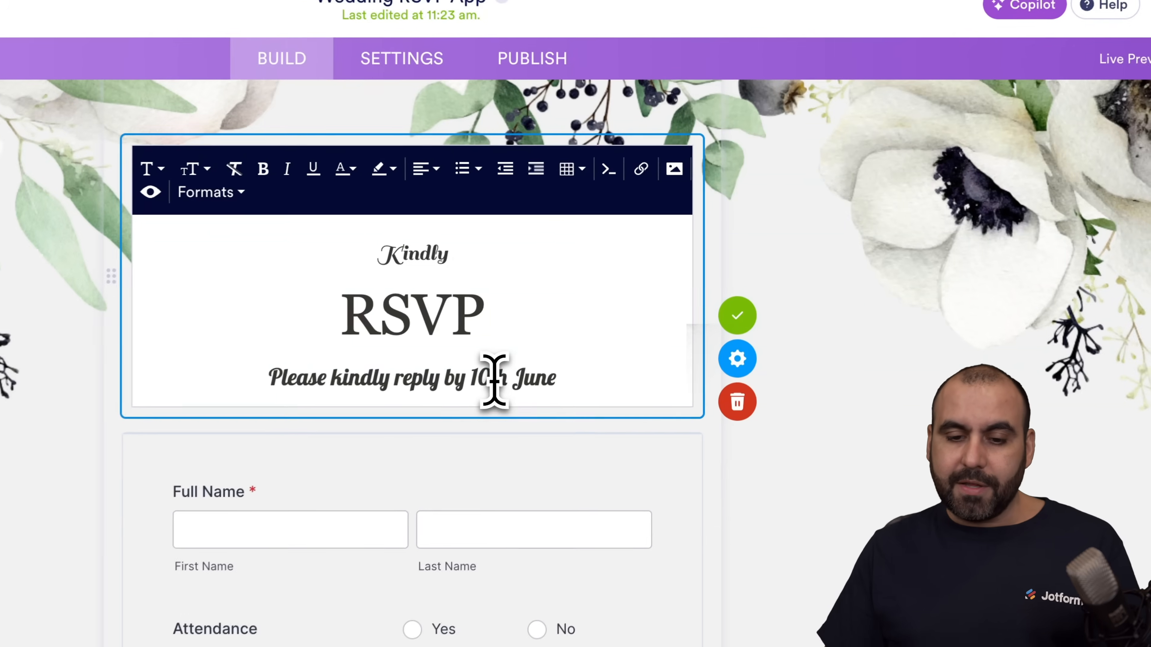
pyautogui.click(622, 289)
pyautogui.press('BackSpace')
pyautogui.press('BackSpace')
pyautogui.write('9th')
pyautogui.doubleClick(541, 379)
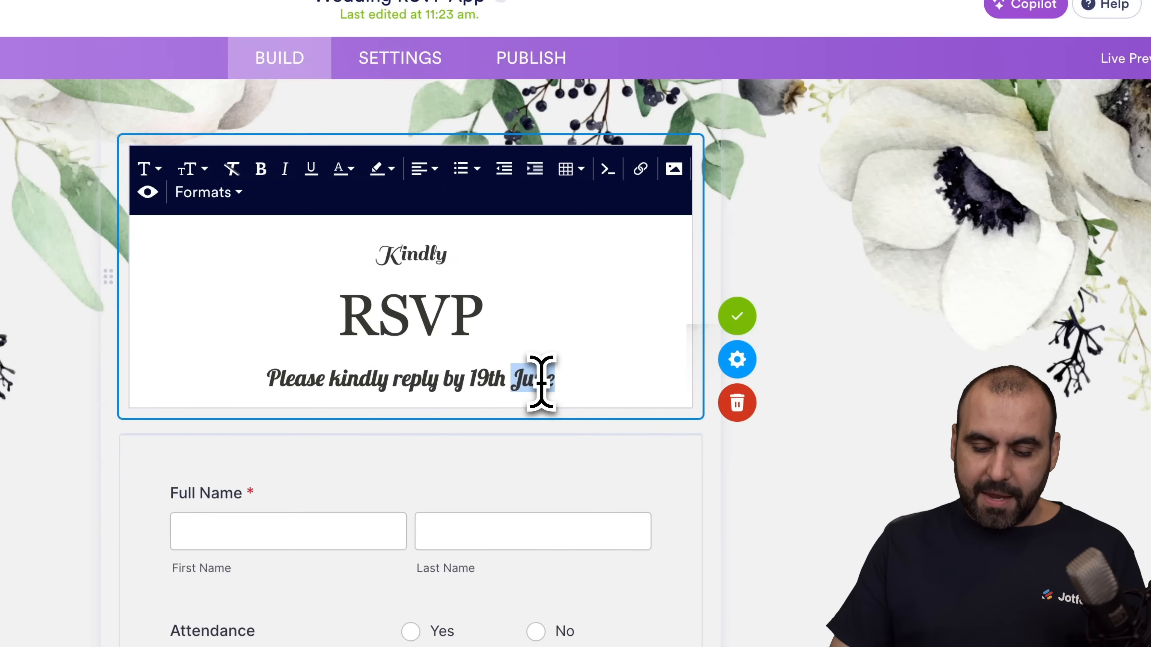
pyautogui.write('May')
pyautogui.click(515, 338)
pyautogui.click(740, 317)
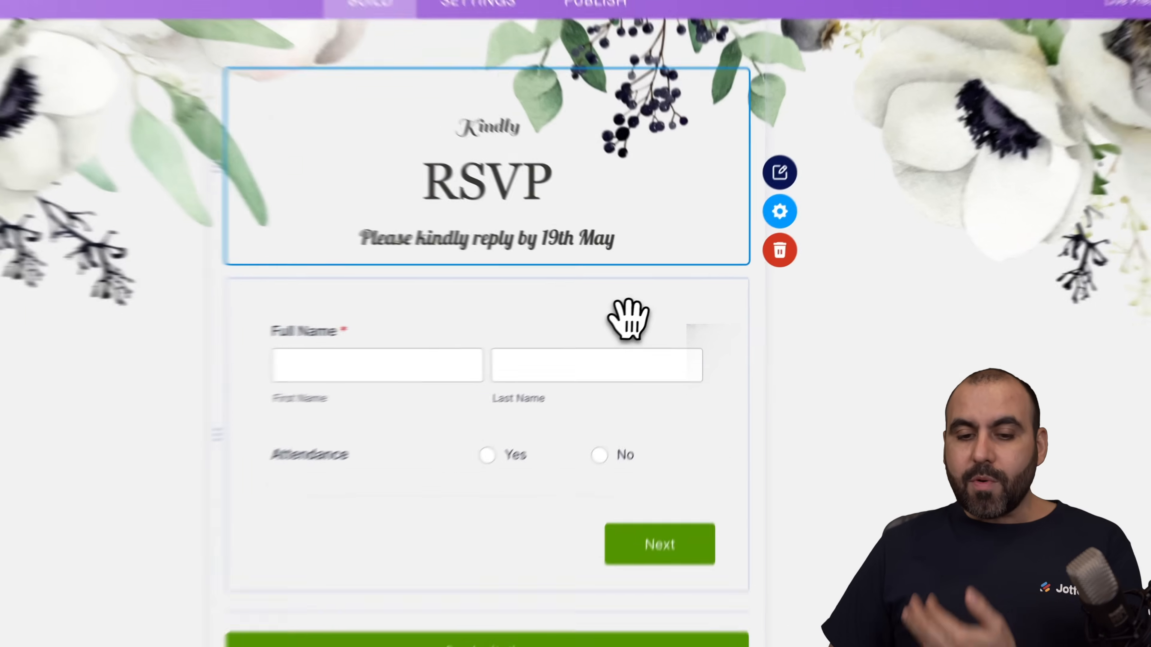
# Step: Open the properties of the Wedding RSVP form element on the Home page
pyautogui.click(660, 305)
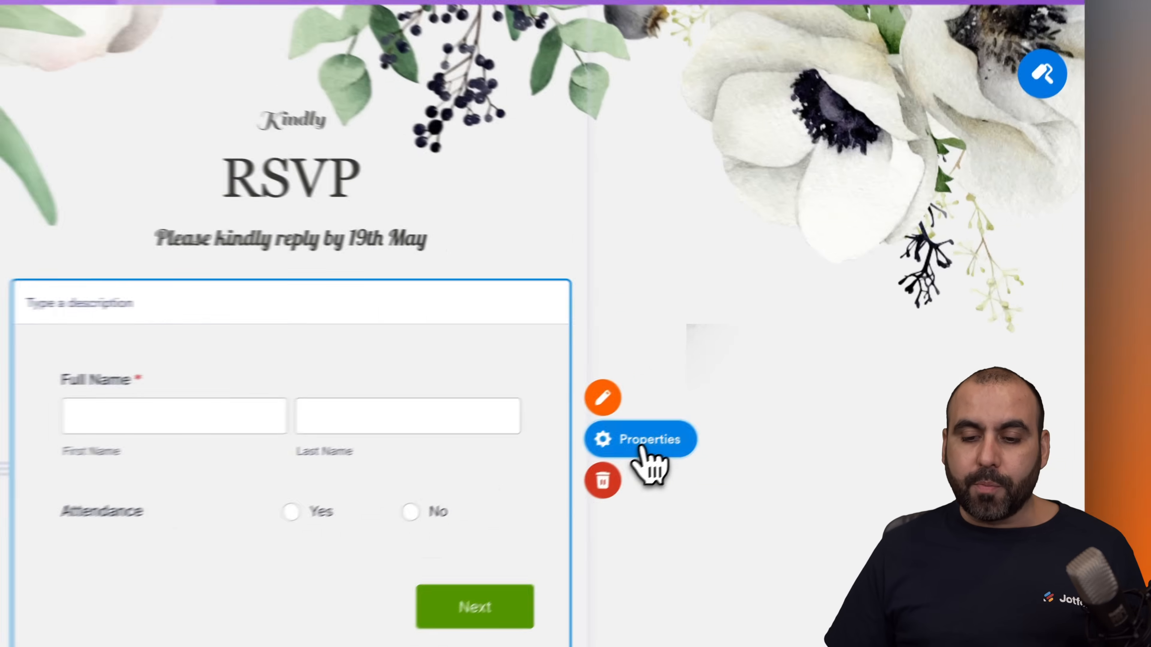
pyautogui.click(789, 373)
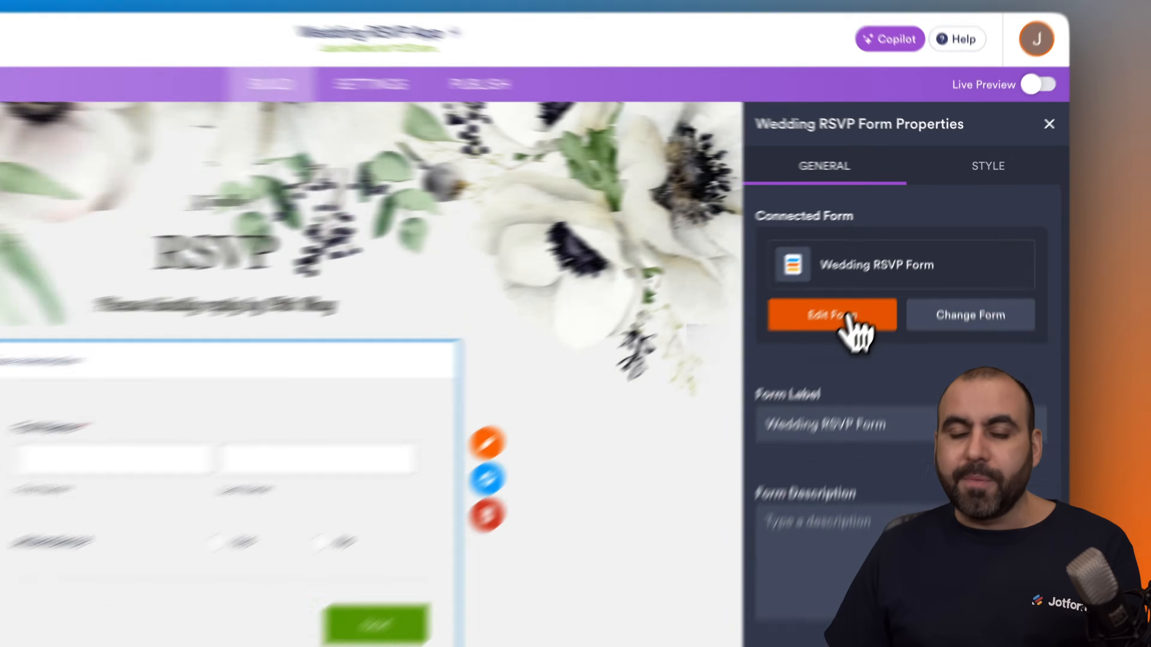
# Step: Open the connected Wedding RSVP Form for editing, dismiss the AI assistant and look through the form's pages
pyautogui.click(887, 265)
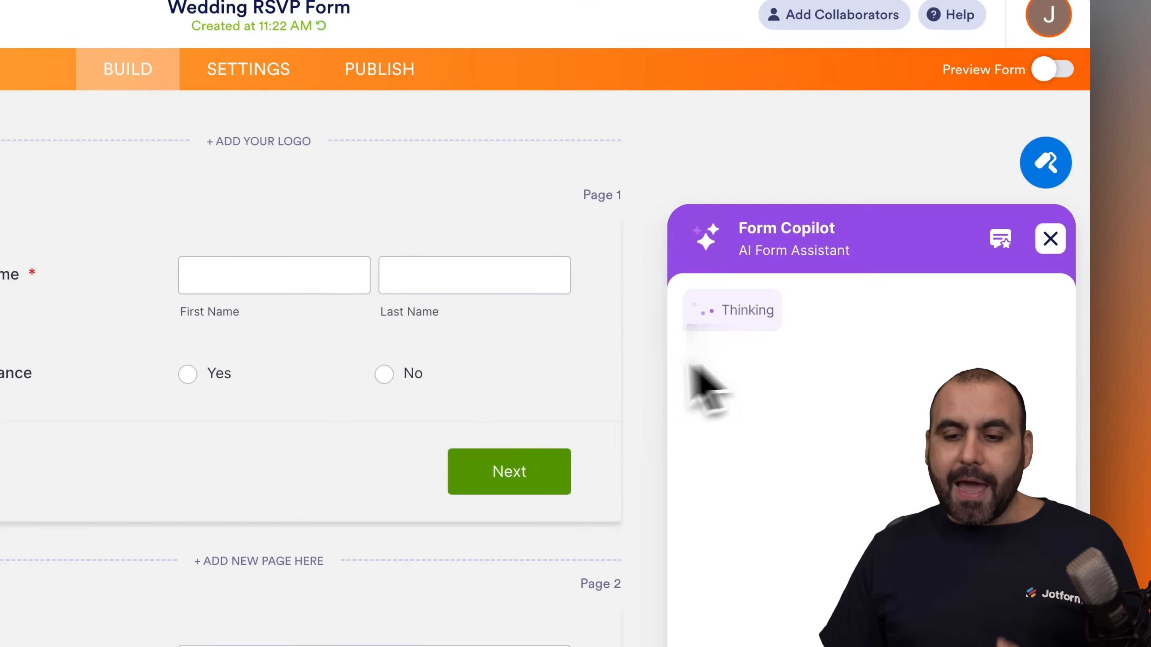
pyautogui.click(1050, 241)
pyautogui.scroll(-15, 488, 391)
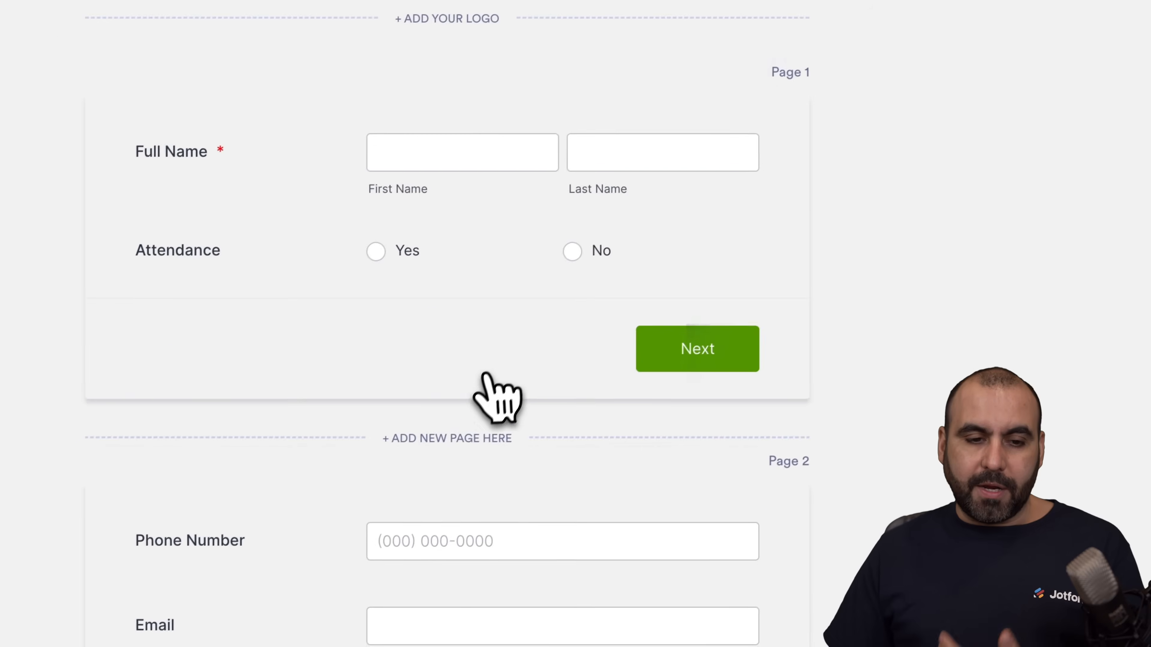
pyautogui.scroll(-5, 488, 399)
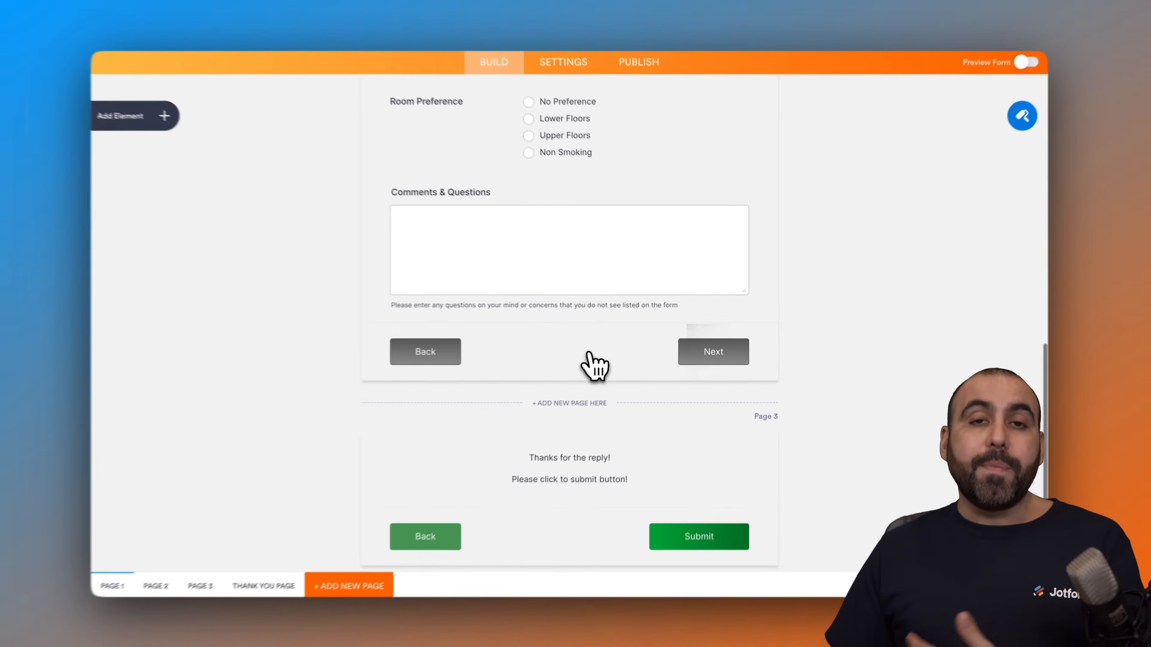
pyautogui.scroll(-1, 596, 360)
pyautogui.scroll(20, 598, 365)
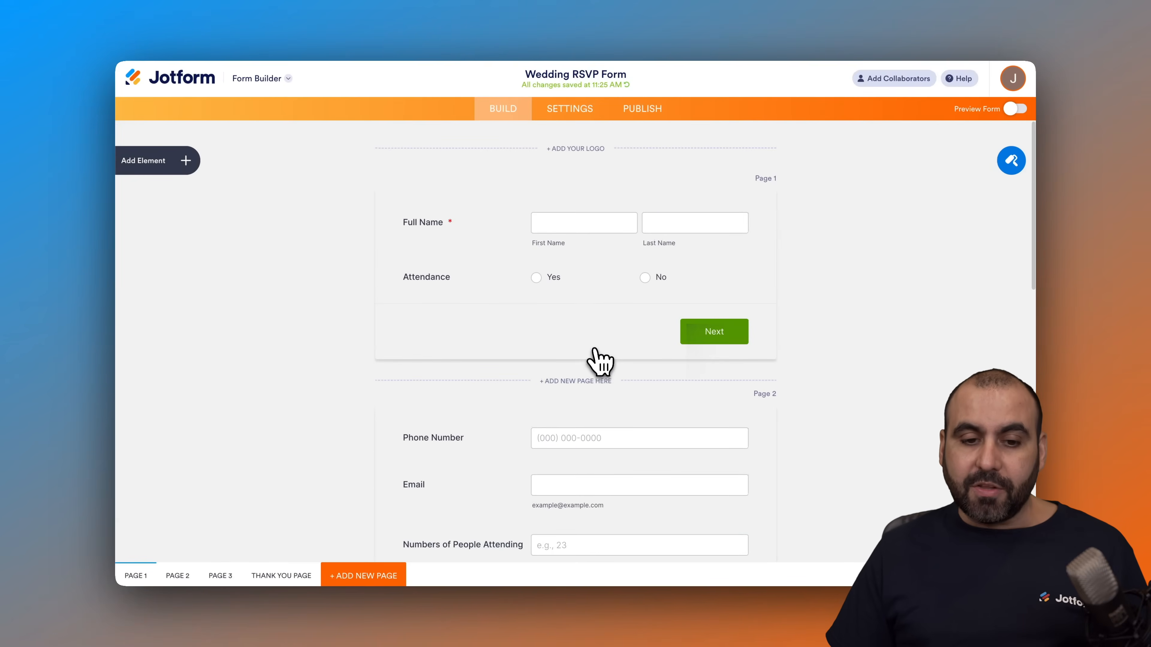
# Step: Add a "Maybe" option to the Attendance question on the form's first page
pyautogui.scroll(-1, 512, 295)
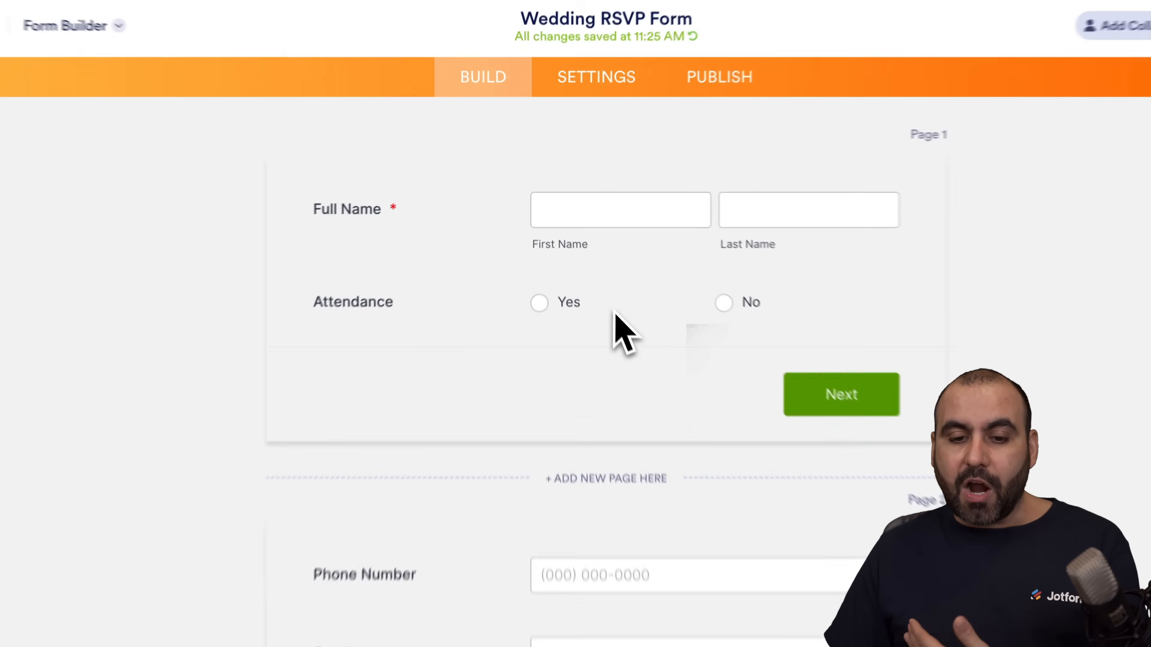
pyautogui.click(583, 258)
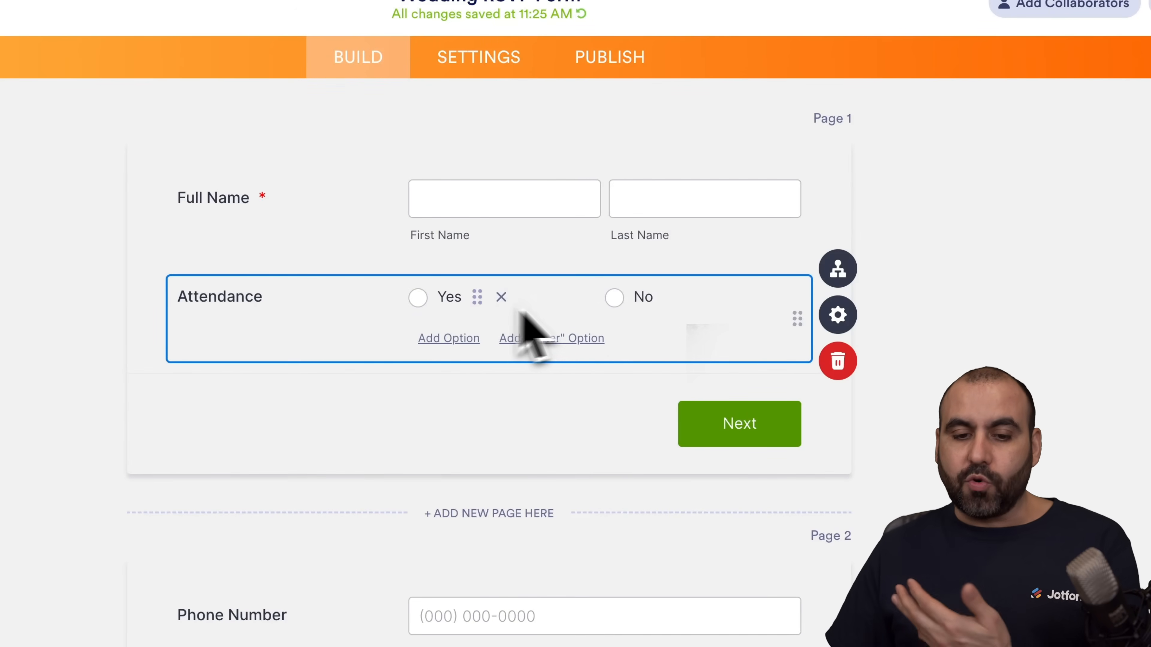
pyautogui.click(471, 338)
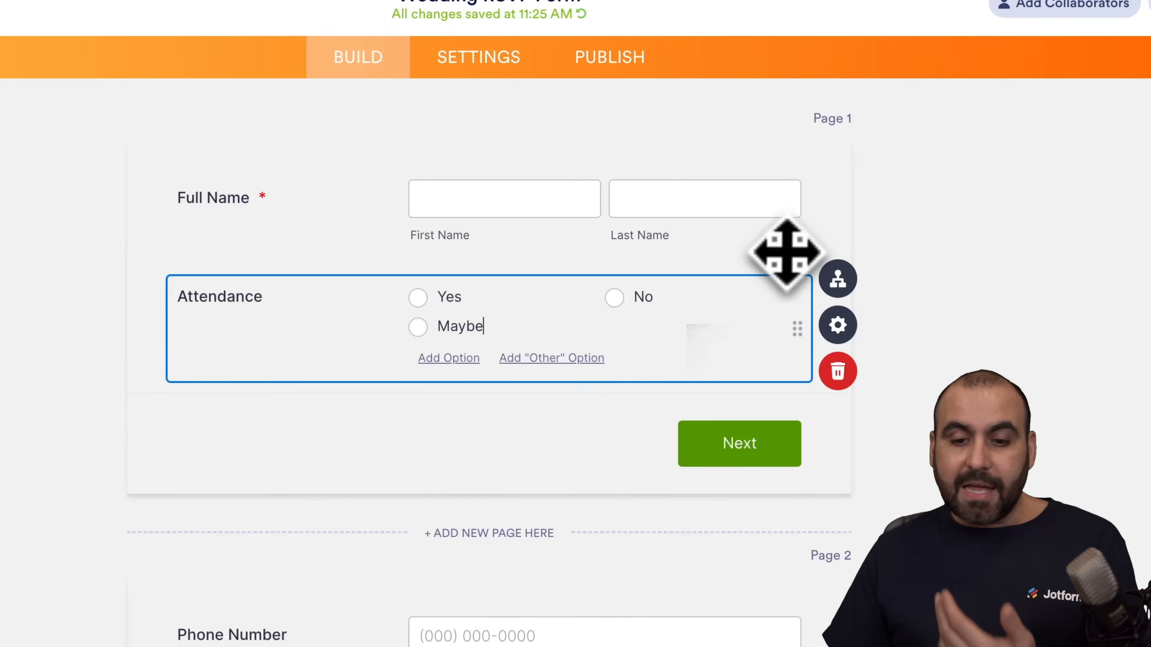
pyautogui.click(783, 249)
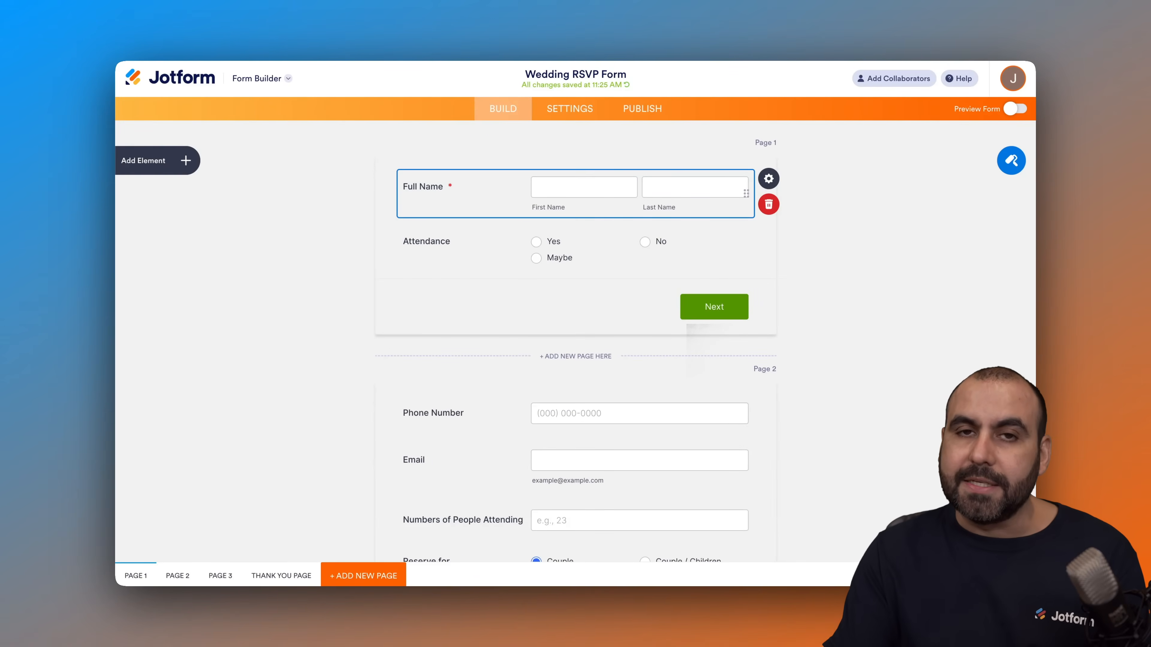
# Step: Insert a text field labelled "Do you have any allergies" between Room Preference and Comments & Questions
pyautogui.scroll(-10, 721, 270)
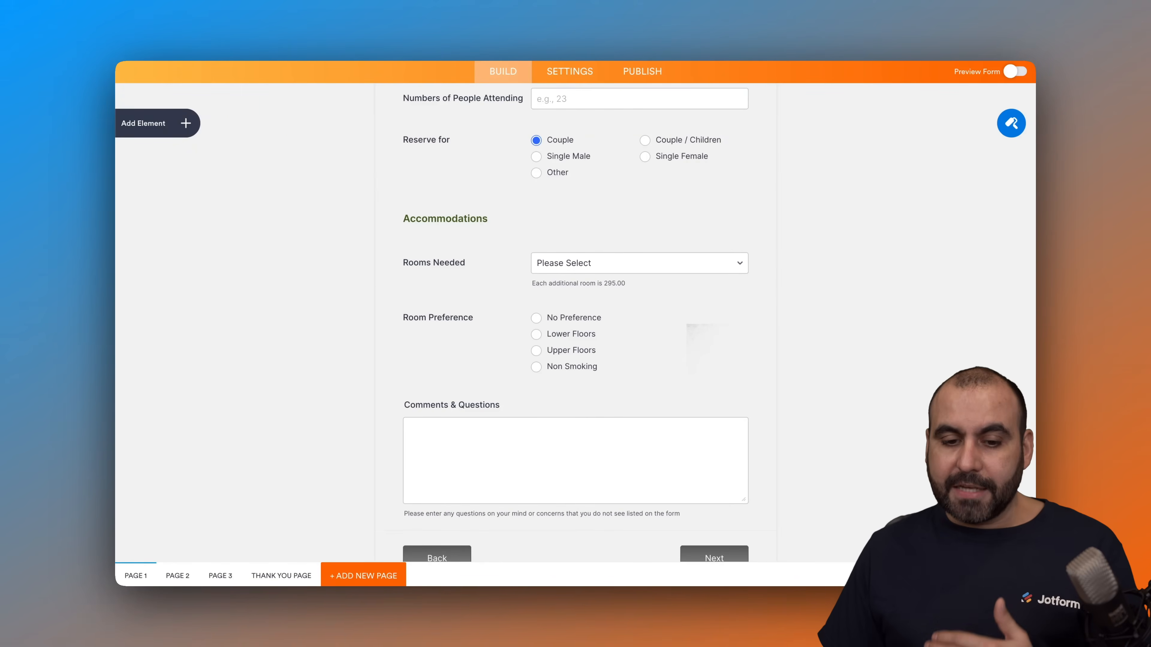
pyautogui.scroll(-1, 719, 323)
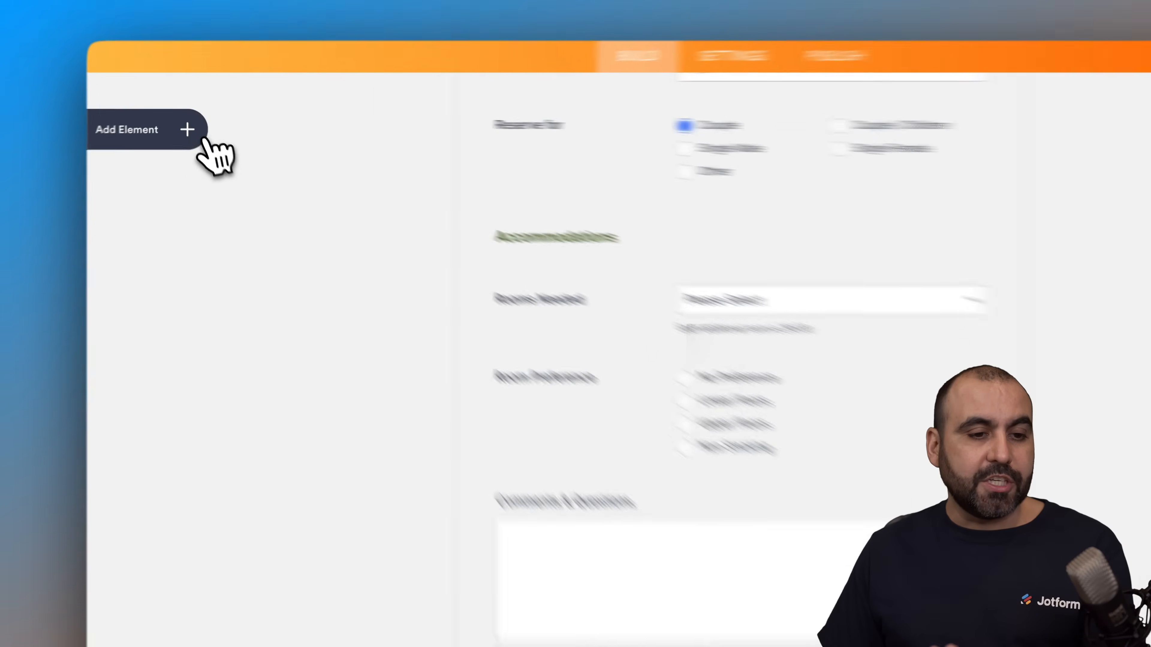
pyautogui.click(190, 125)
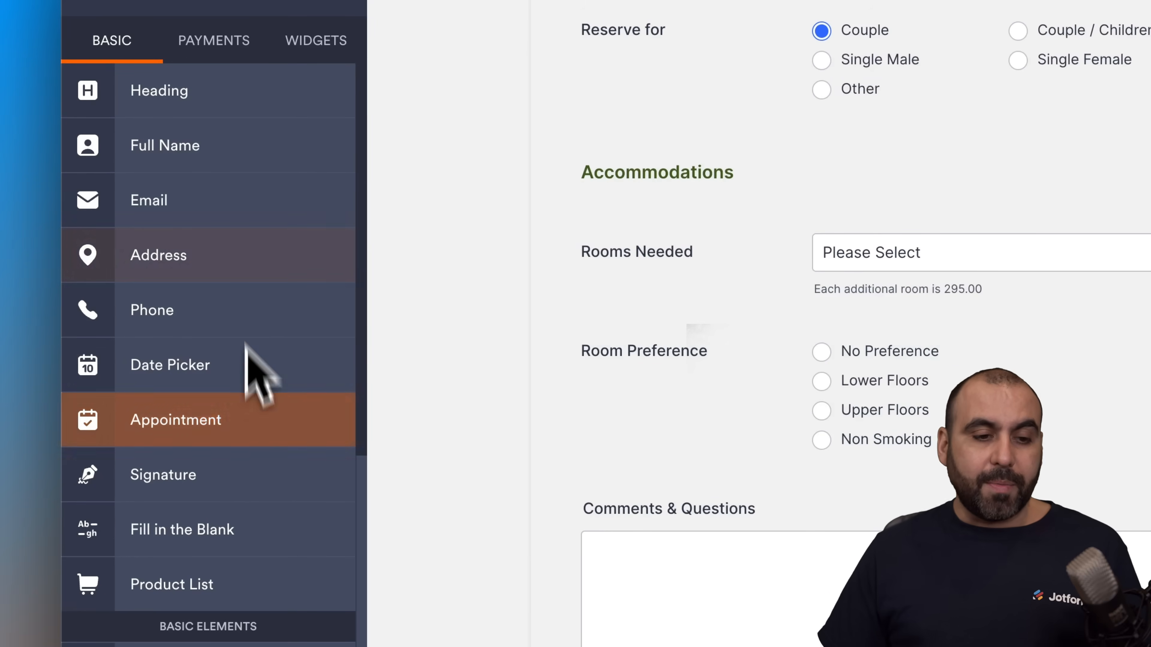
pyautogui.scroll(-5, 224, 281)
pyautogui.moveTo(202, 433); pyautogui.dragTo(826, 468)
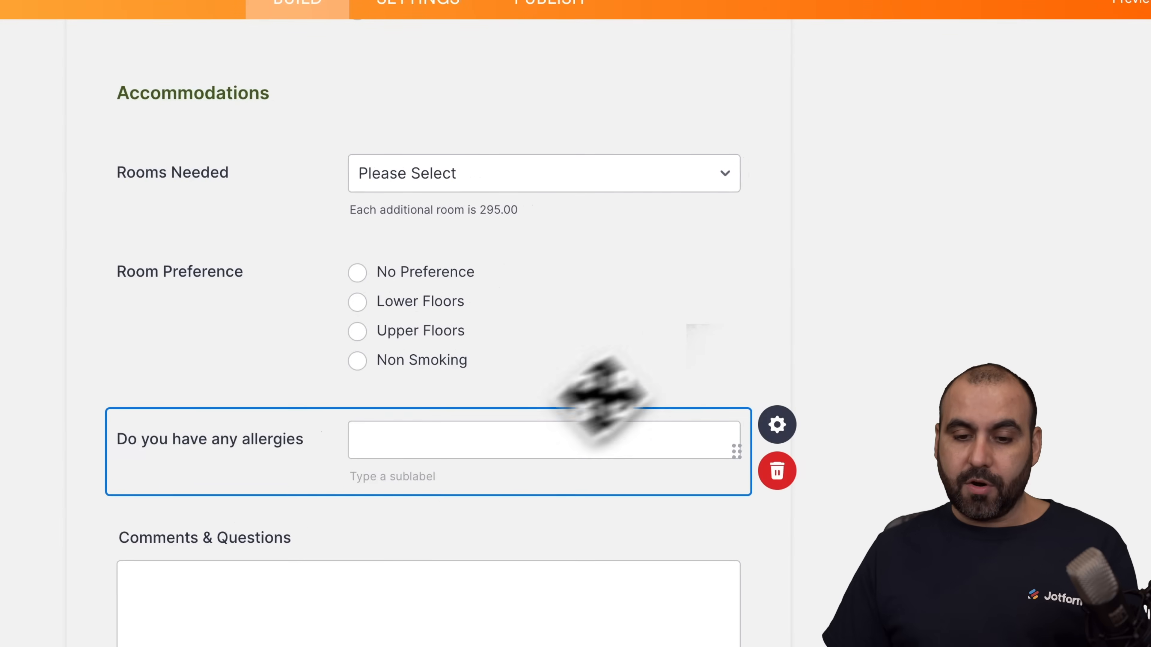
pyautogui.click(745, 259)
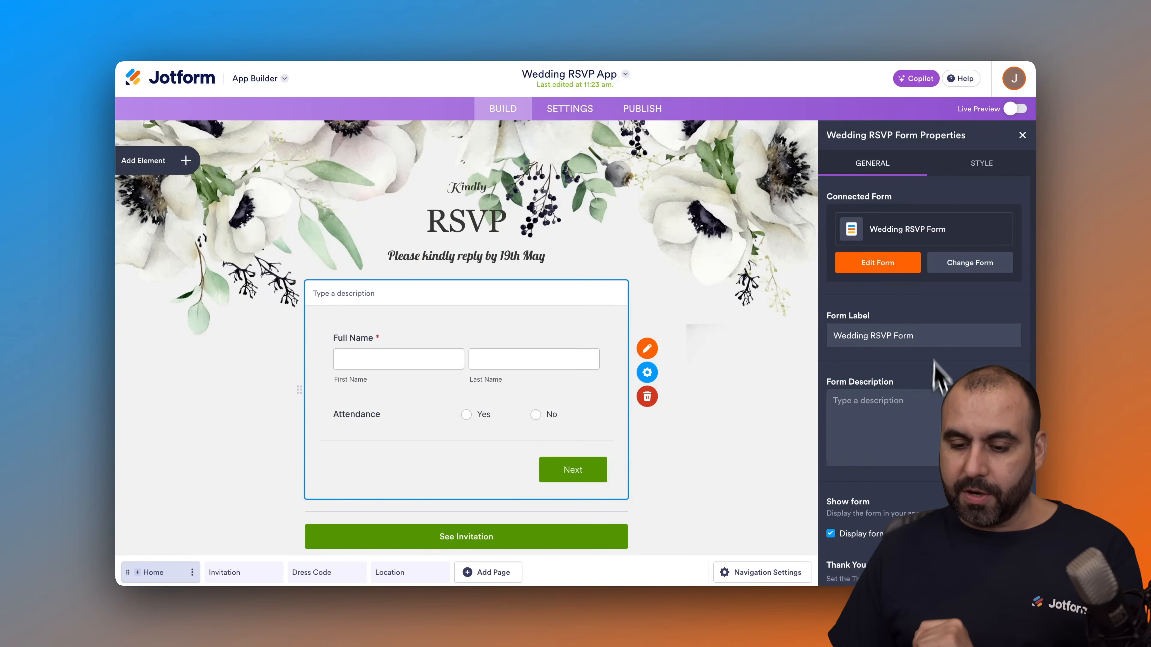
# Step: Look through the general properties of the app's Wedding RSVP Form element and close them
pyautogui.scroll(-5, 936, 372)
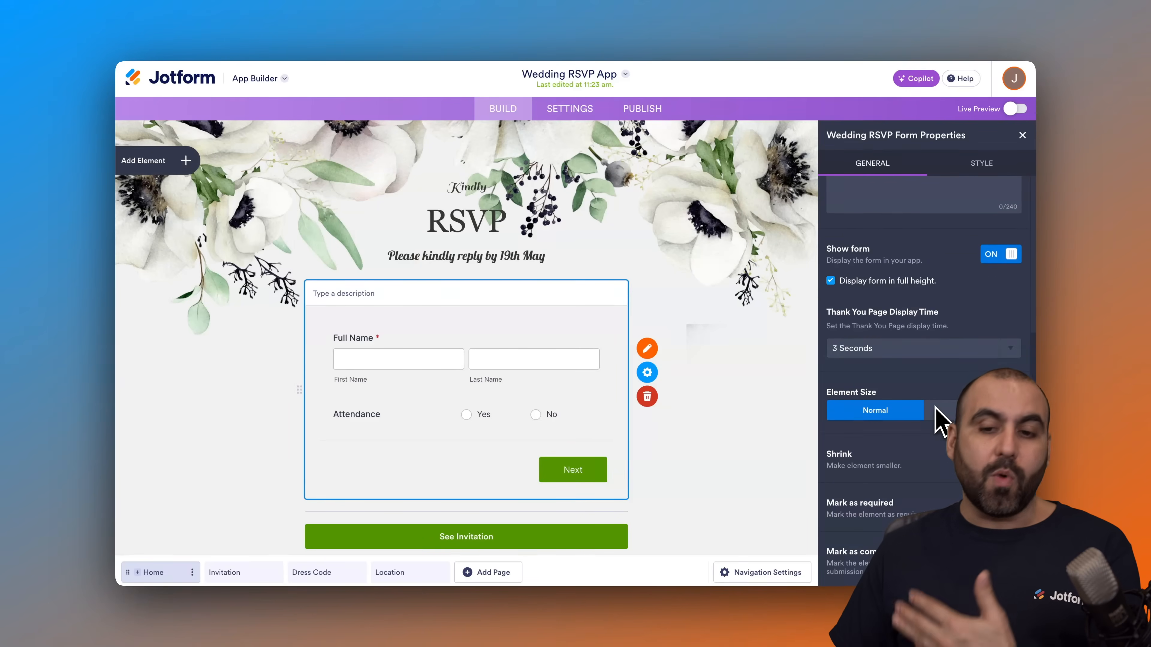
pyautogui.scroll(5, 937, 417)
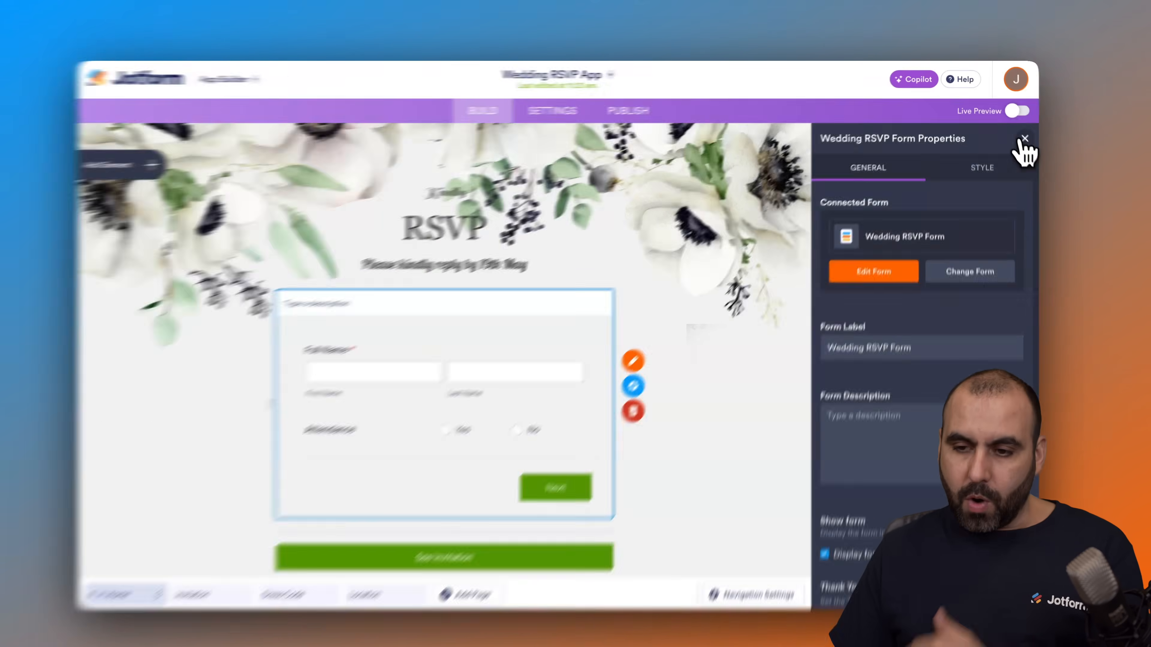
pyautogui.click(1023, 136)
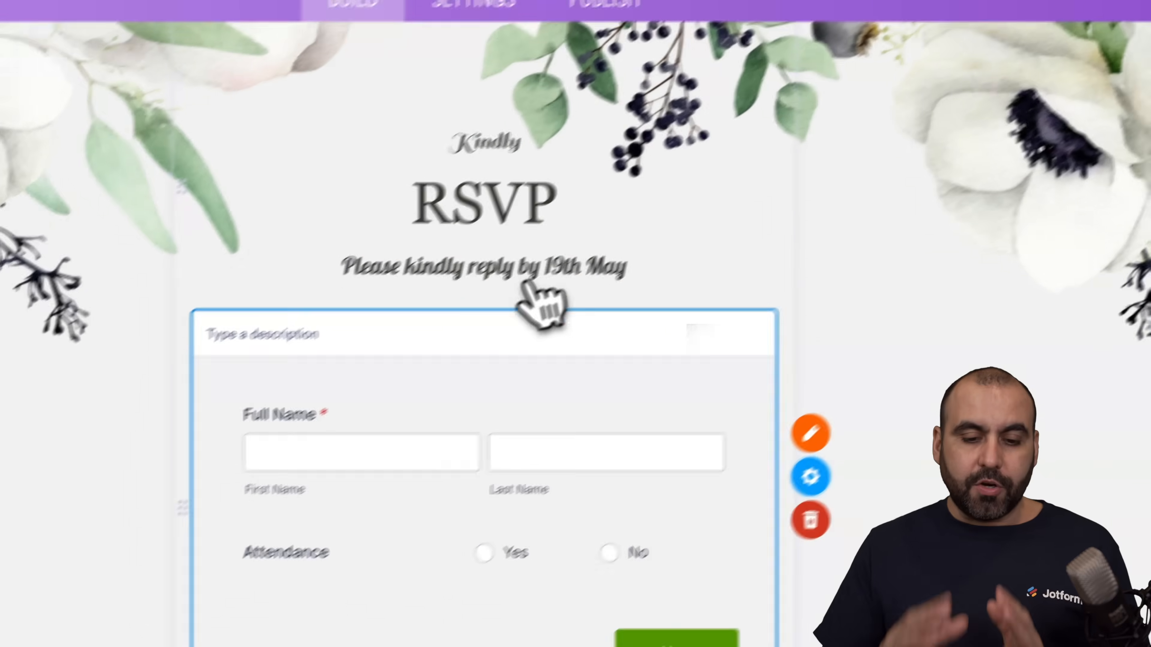
# Step: Add a Rich Text element to the empty Dress Code page and enter "DRESS CODE" as its text
pyautogui.scroll(-15, 531, 269)
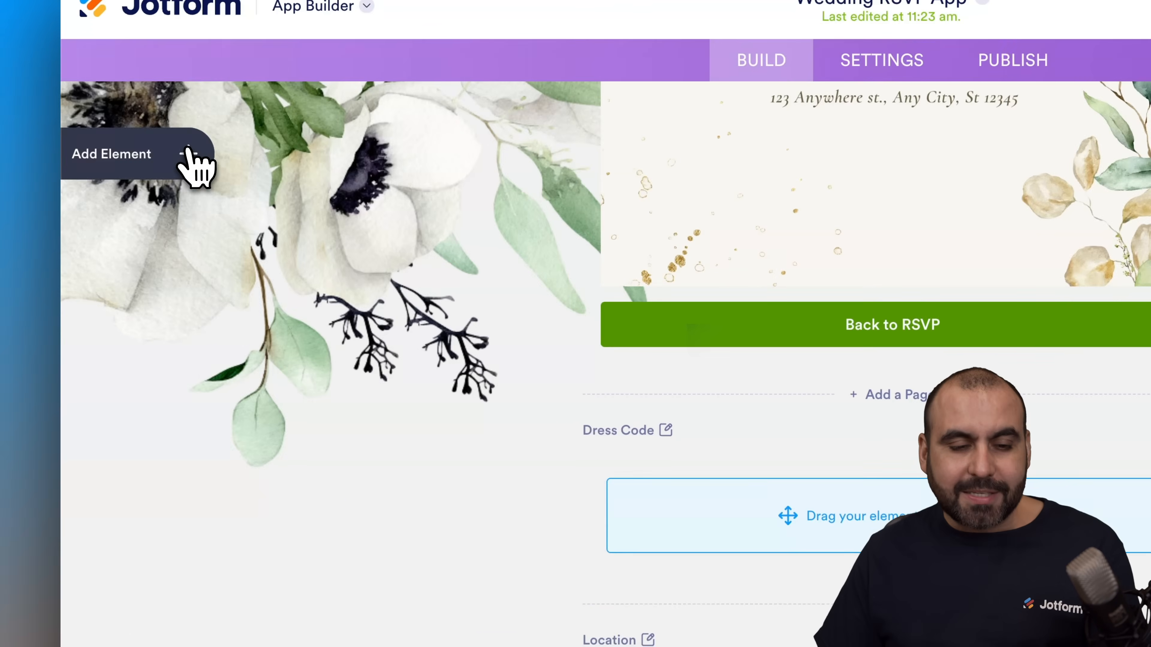
pyautogui.click(146, 156)
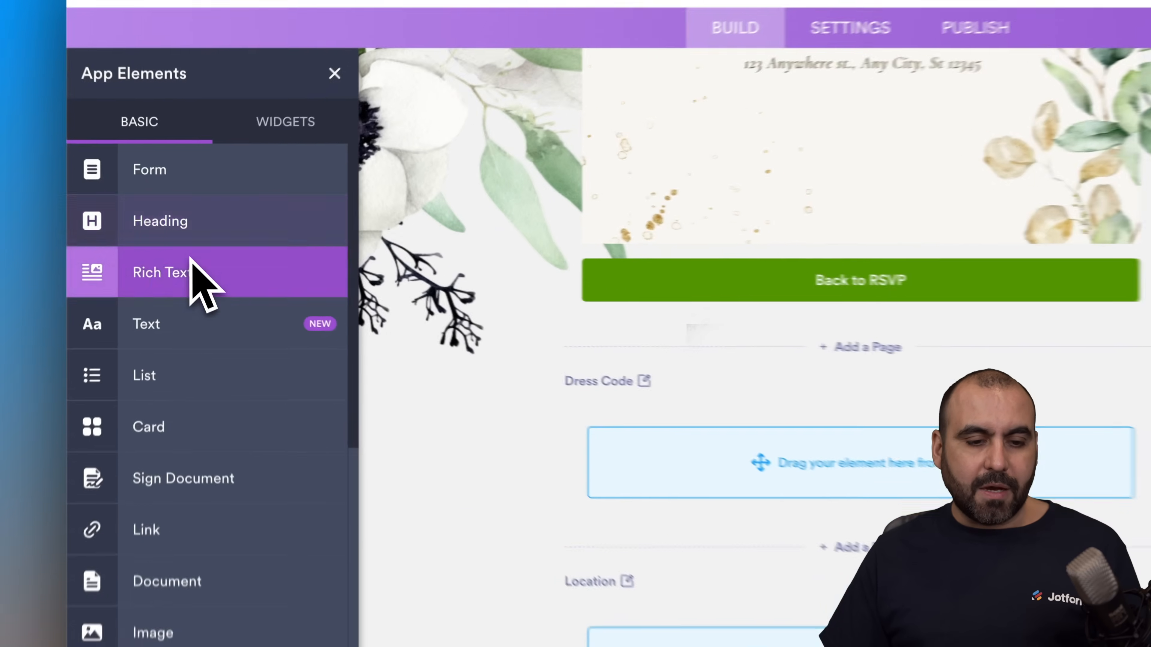
pyautogui.moveTo(198, 250); pyautogui.dragTo(541, 356)
pyautogui.moveTo(521, 394); pyautogui.dragTo(521, 391)
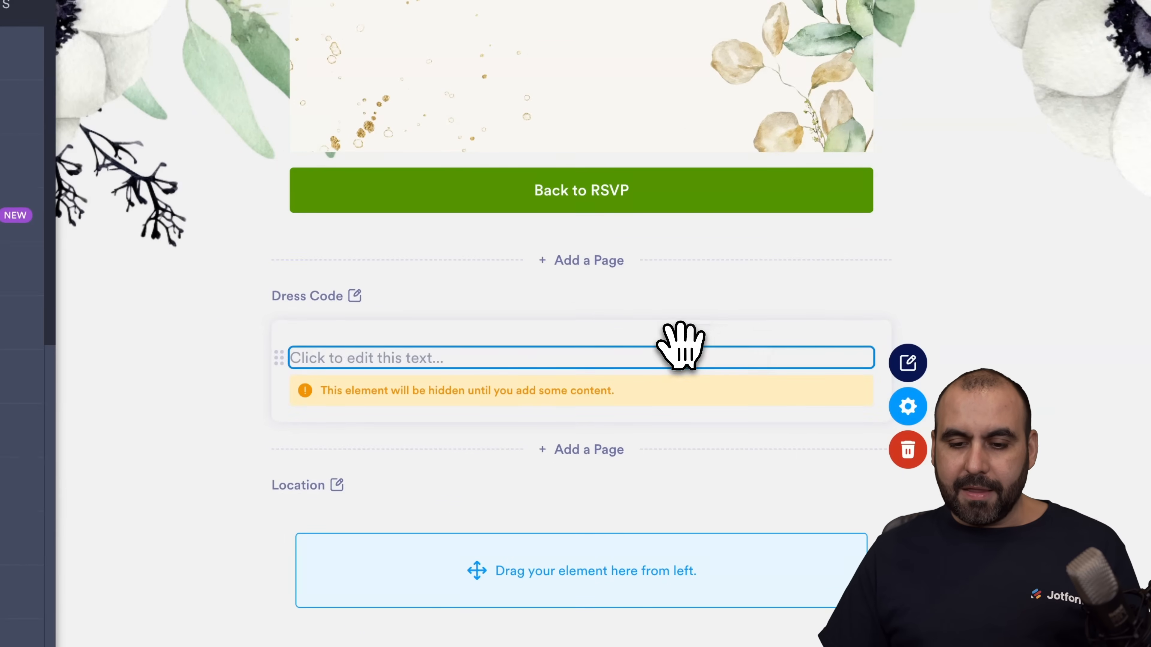
pyautogui.click(845, 297)
pyautogui.hotkey('ctrl', 'a')
pyautogui.write('D')
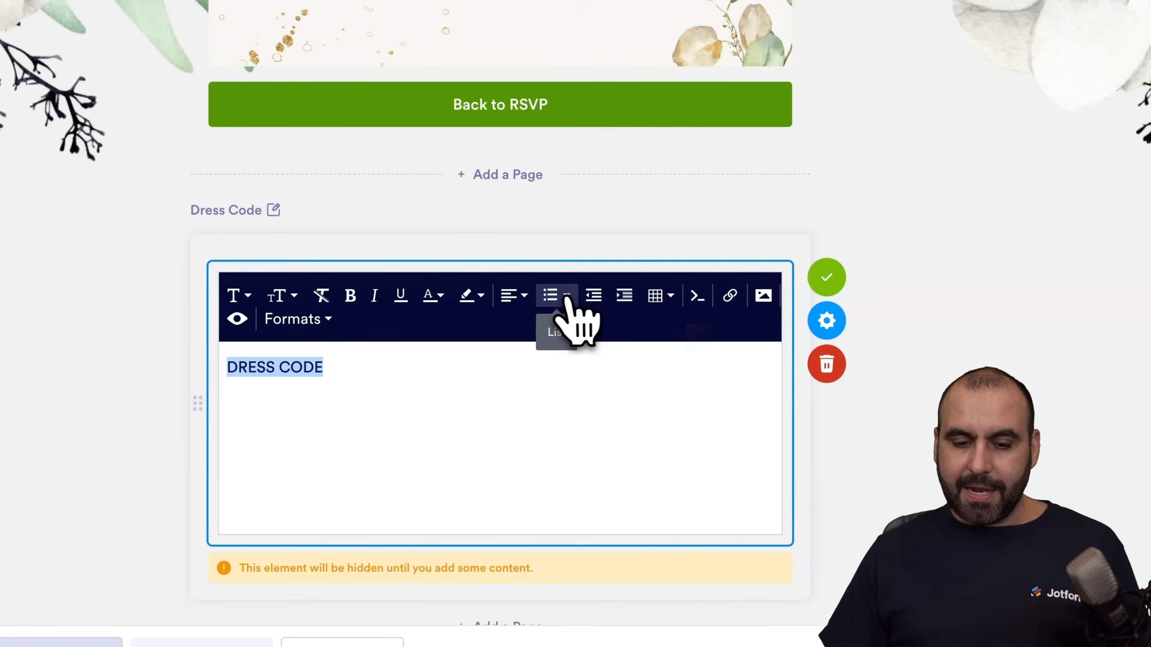
# Step: Centre the "DRESS CODE" text, format it as a large heading and finish editing the element
pyautogui.click(513, 295)
pyautogui.click(548, 335)
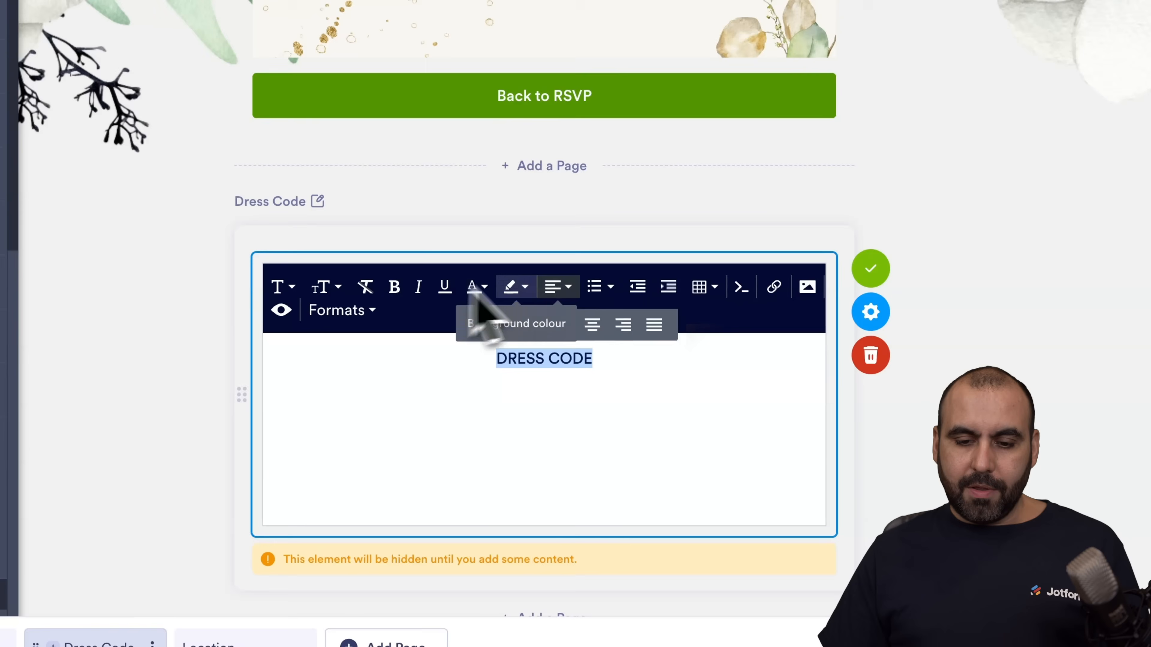
pyautogui.click(314, 323)
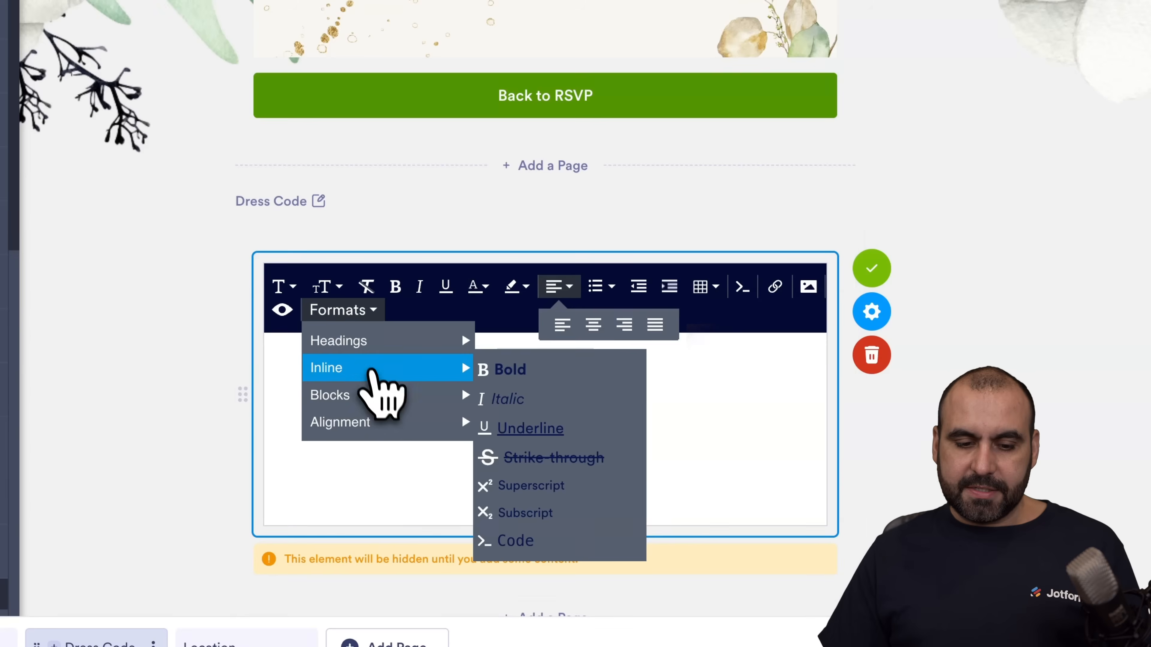
pyautogui.moveTo(403, 349)
pyautogui.click(558, 358)
pyautogui.click(748, 398)
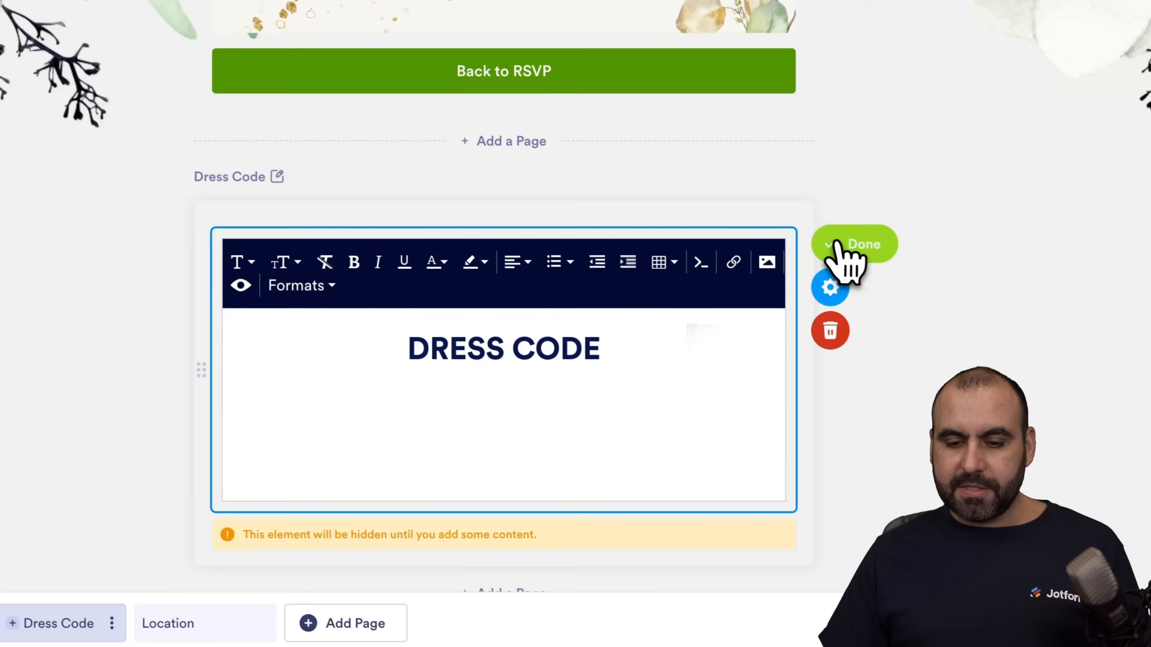
pyautogui.click(871, 268)
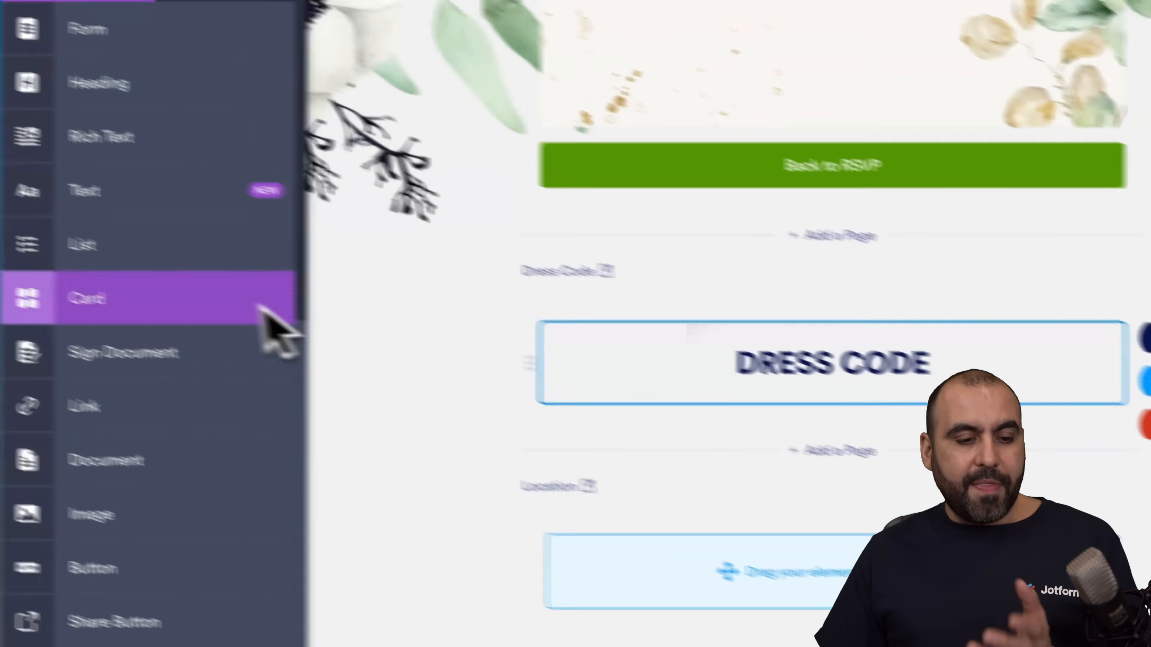
pyautogui.scroll(-5, 211, 247)
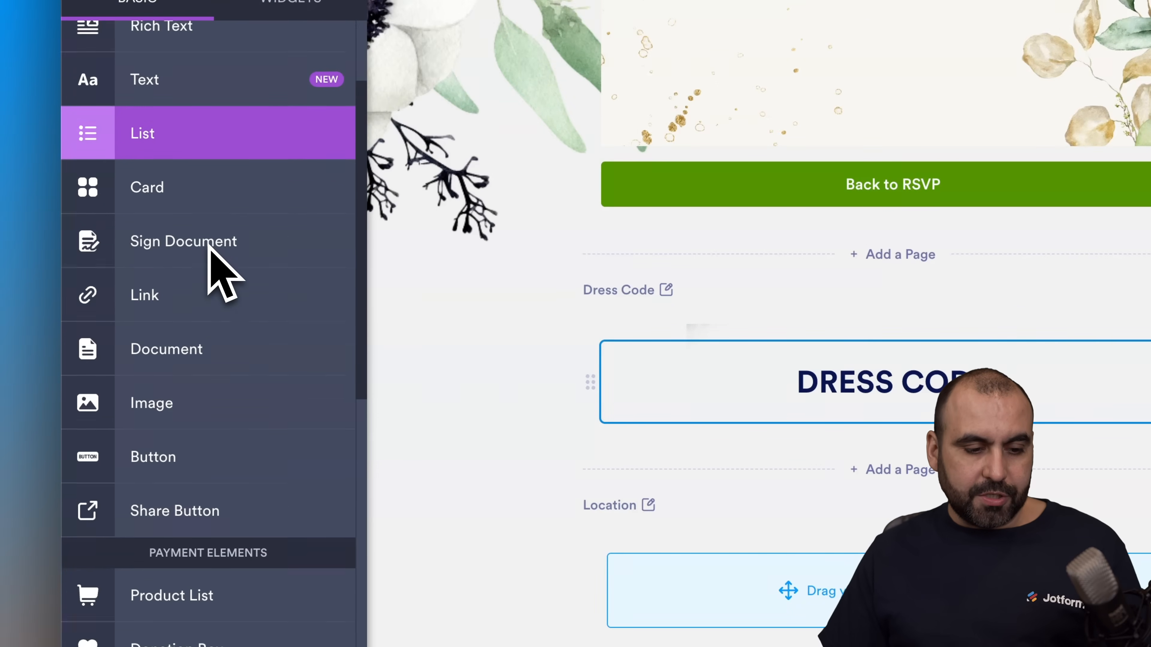
pyautogui.moveTo(177, 319); pyautogui.dragTo(755, 410)
pyautogui.moveTo(639, 417); pyautogui.dragTo(766, 490)
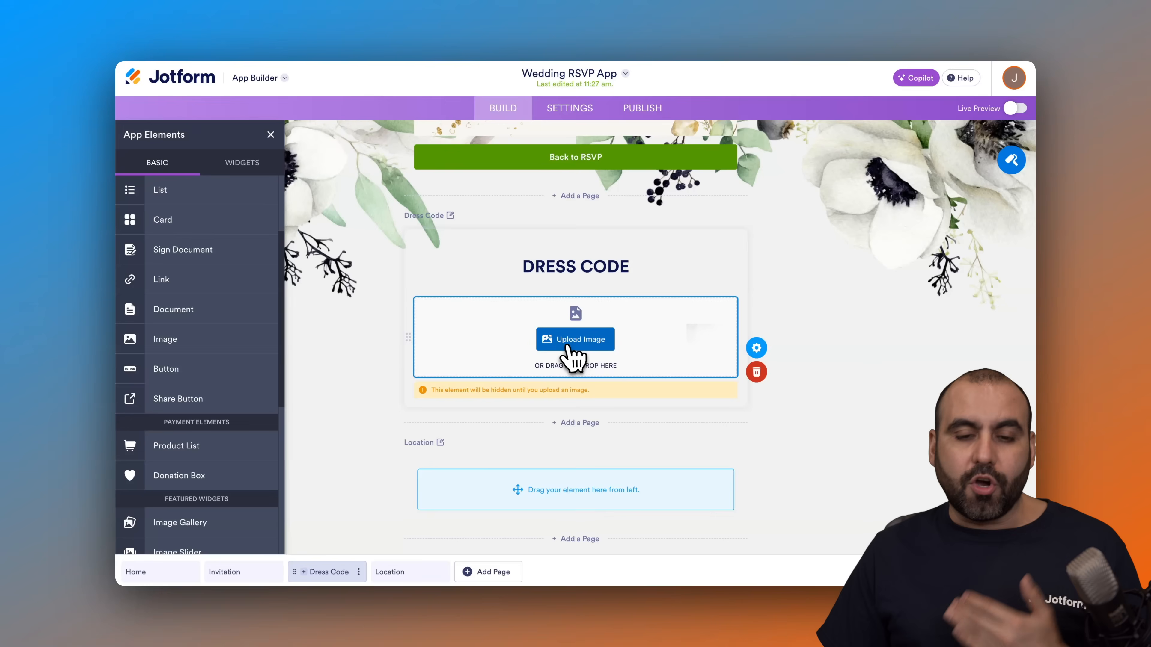
pyautogui.scroll(8, 571, 349)
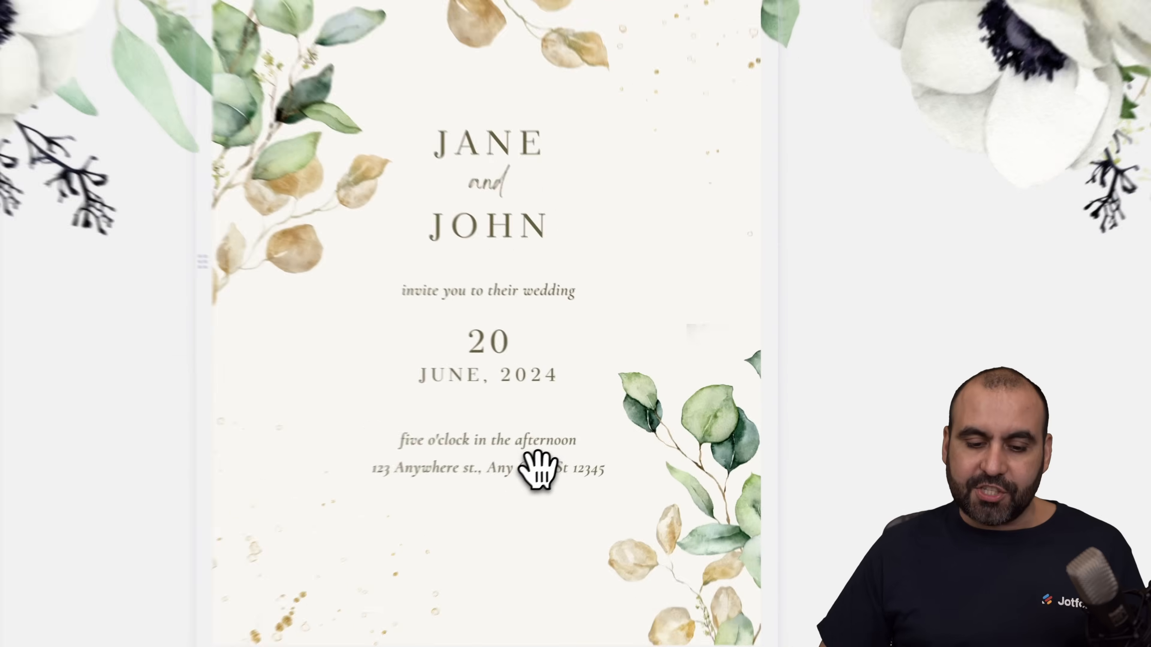
pyautogui.scroll(-10, 605, 435)
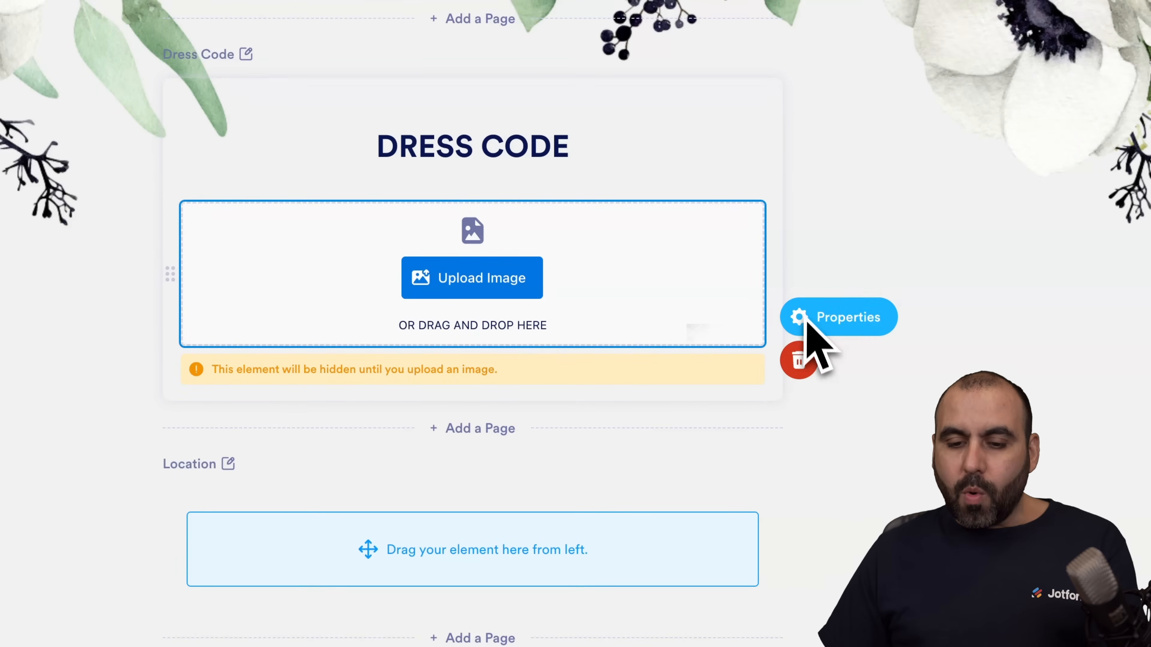
pyautogui.click(810, 362)
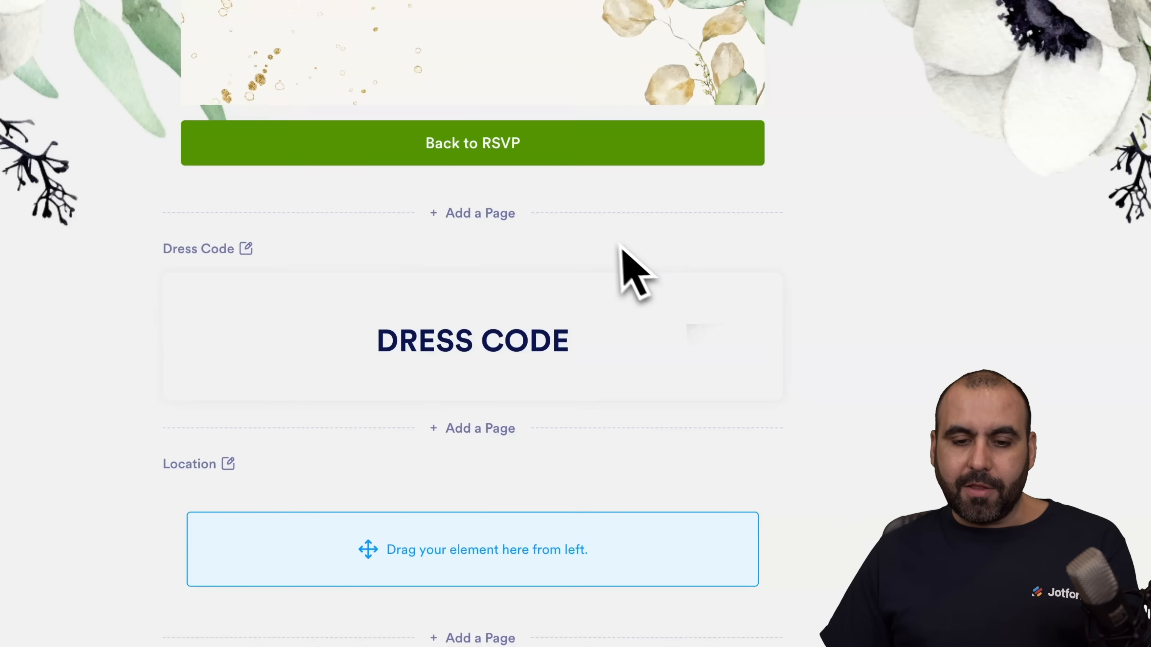
# Step: Add a bulleted list with "All Black" and "Tie Or Dress" below the DRESS CODE heading and finish editing
pyautogui.click(491, 395)
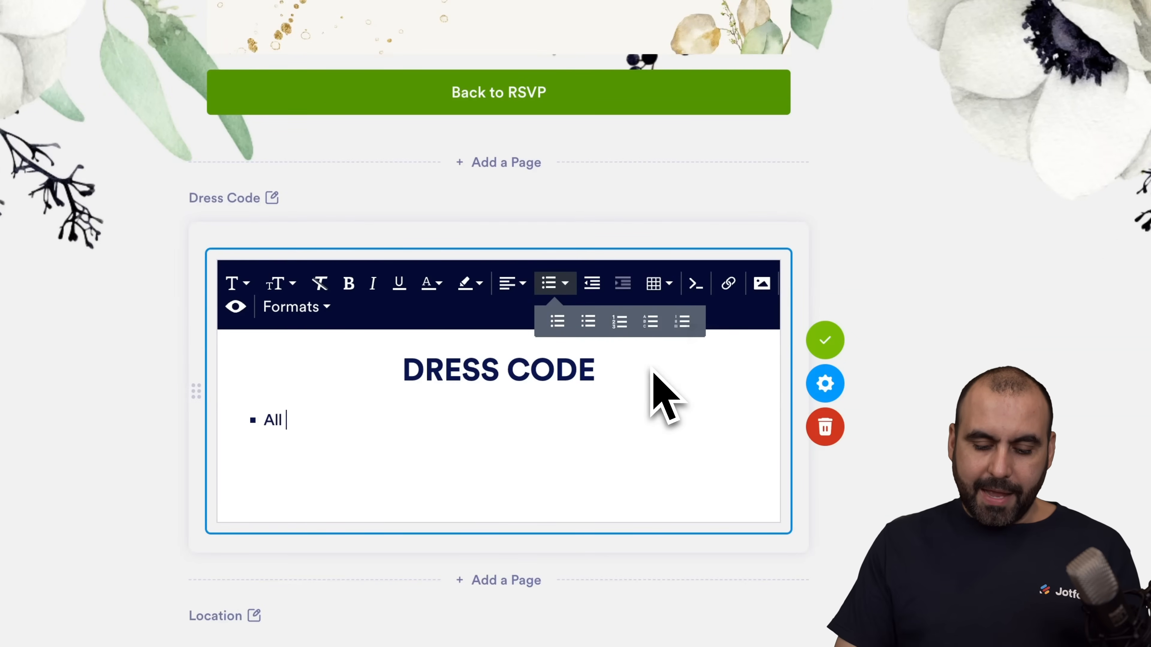
pyautogui.write('Black')
pyautogui.press('Return')
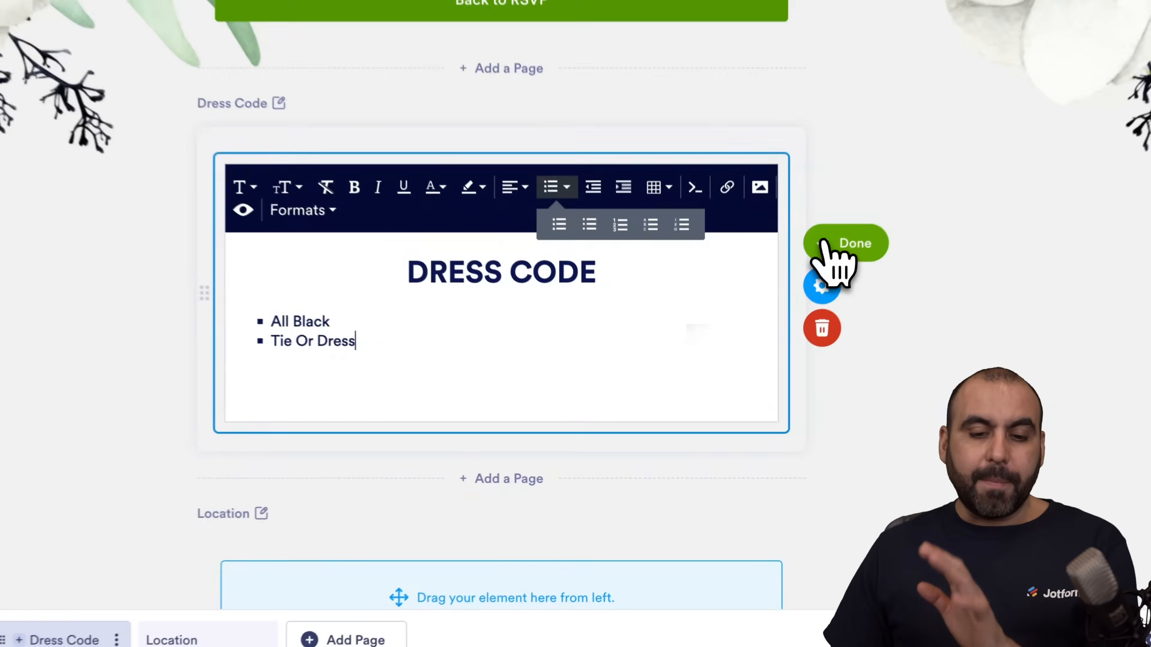
pyautogui.click(758, 348)
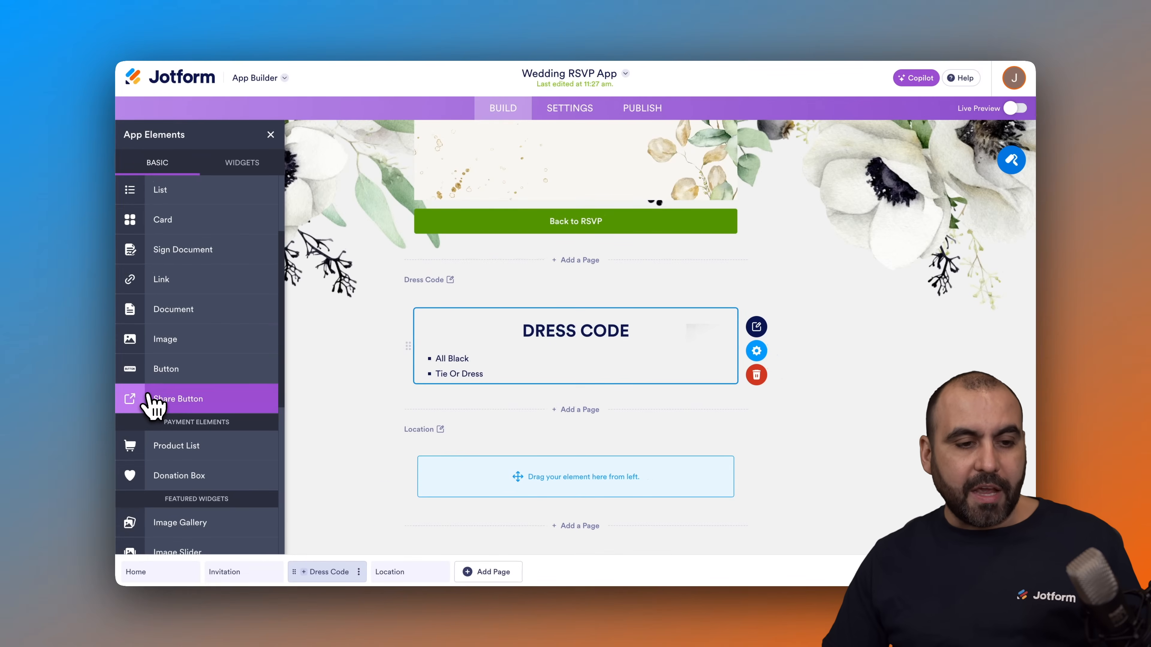
# Step: Place a Map widget on the Location page, and view and close its properties
pyautogui.scroll(-5, 179, 358)
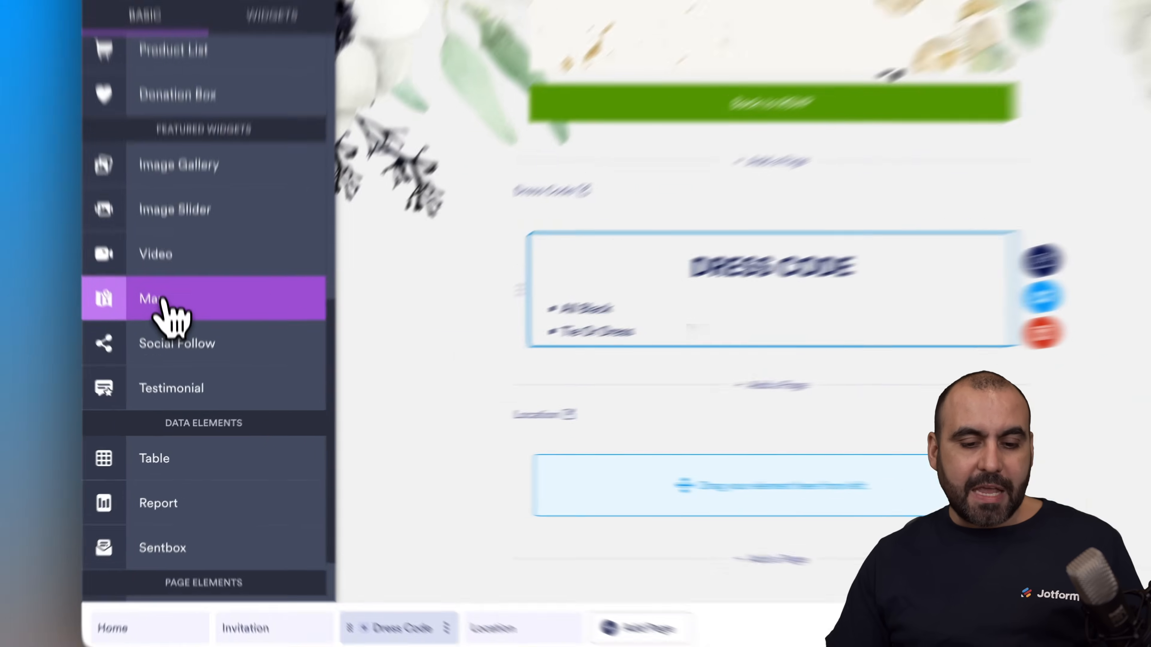
pyautogui.moveTo(161, 302); pyautogui.dragTo(727, 493)
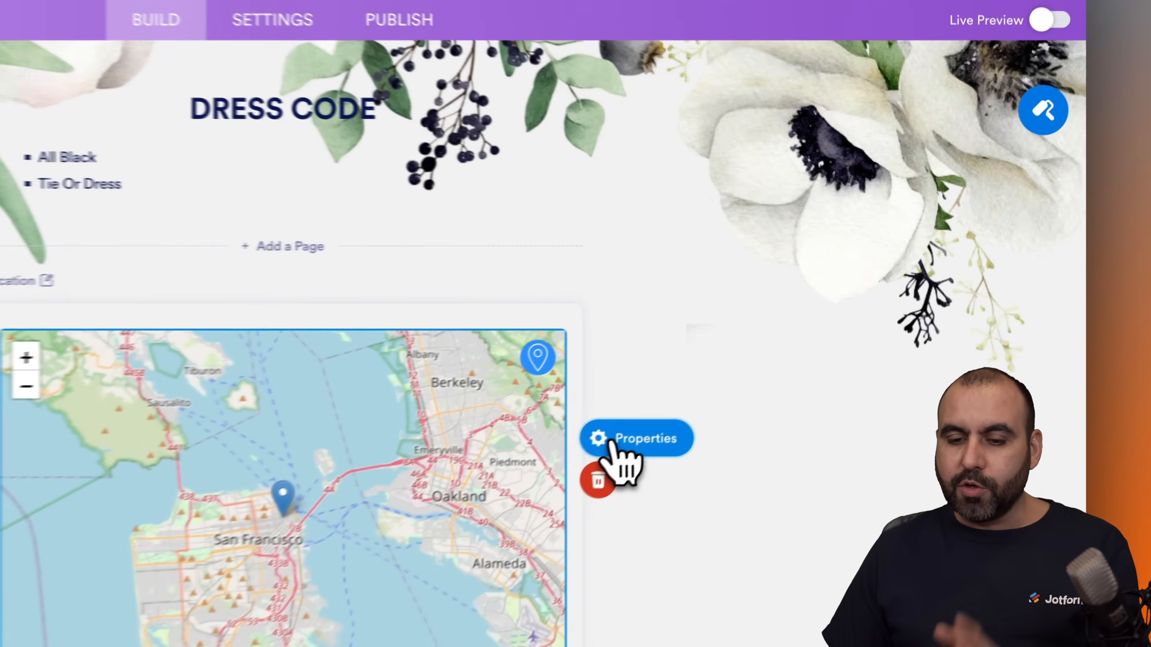
pyautogui.click(770, 348)
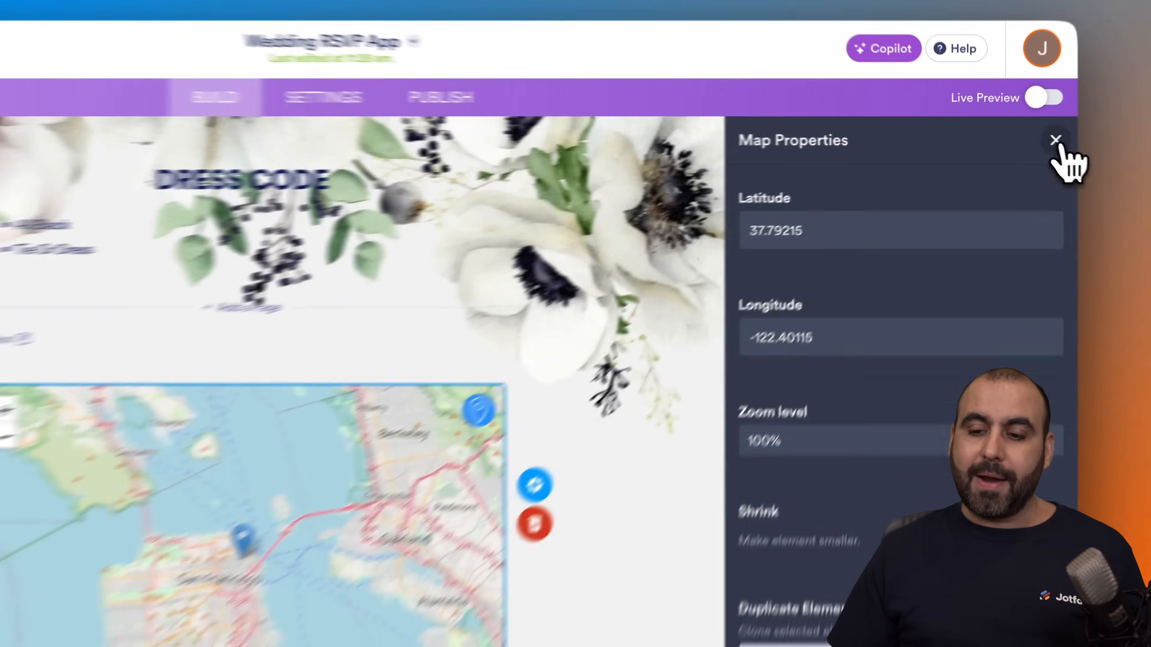
pyautogui.click(1022, 135)
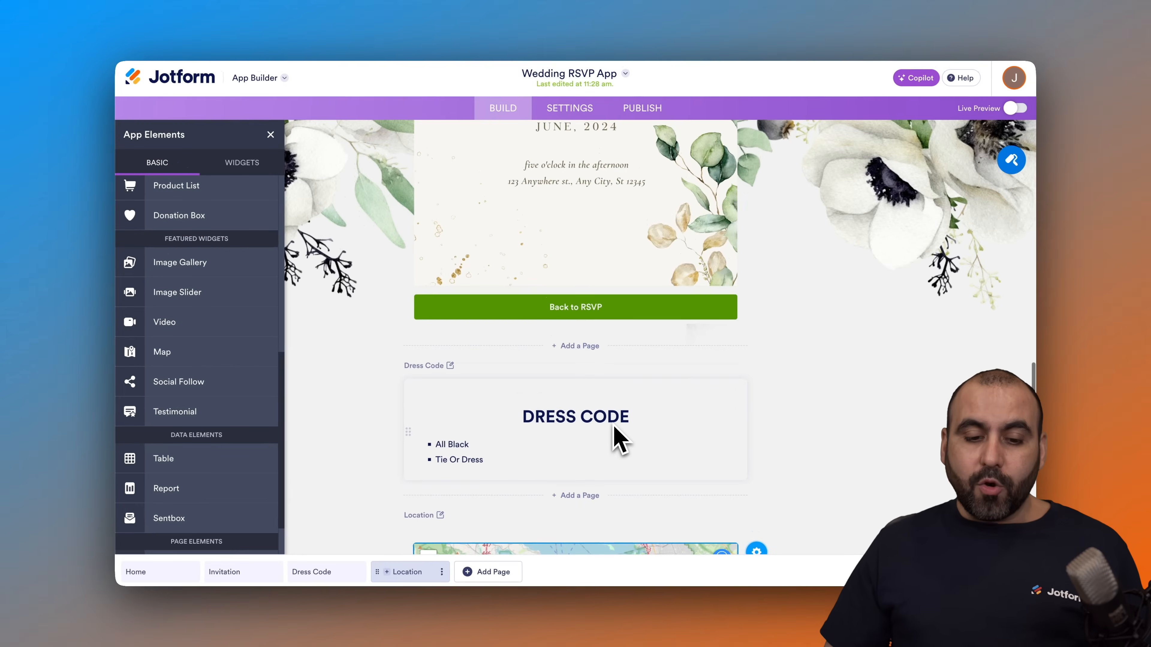
# Step: Show the live phone preview of the app, view its page navigation and close the preview
pyautogui.scroll(2, 620, 440)
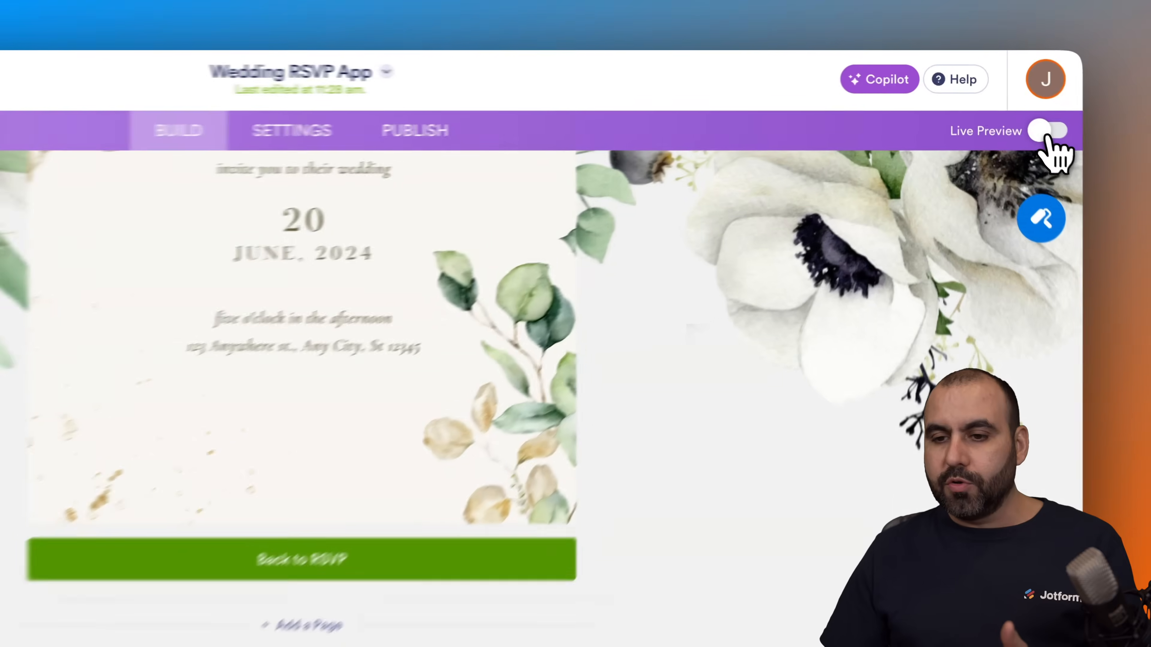
pyautogui.click(1015, 108)
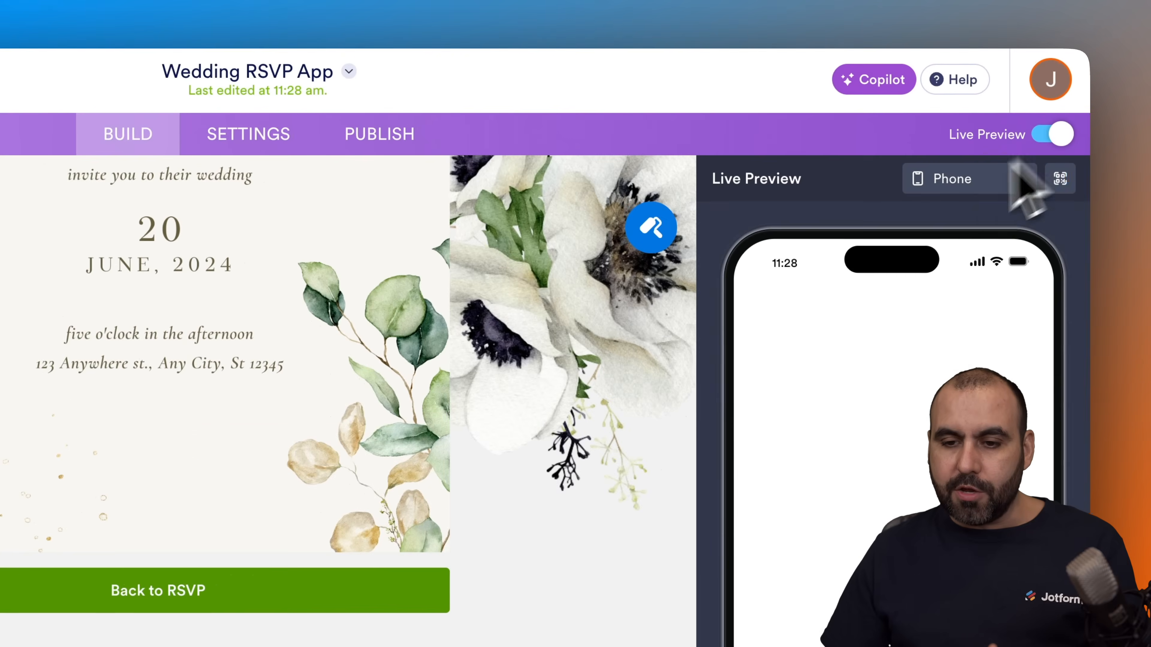
pyautogui.click(766, 303)
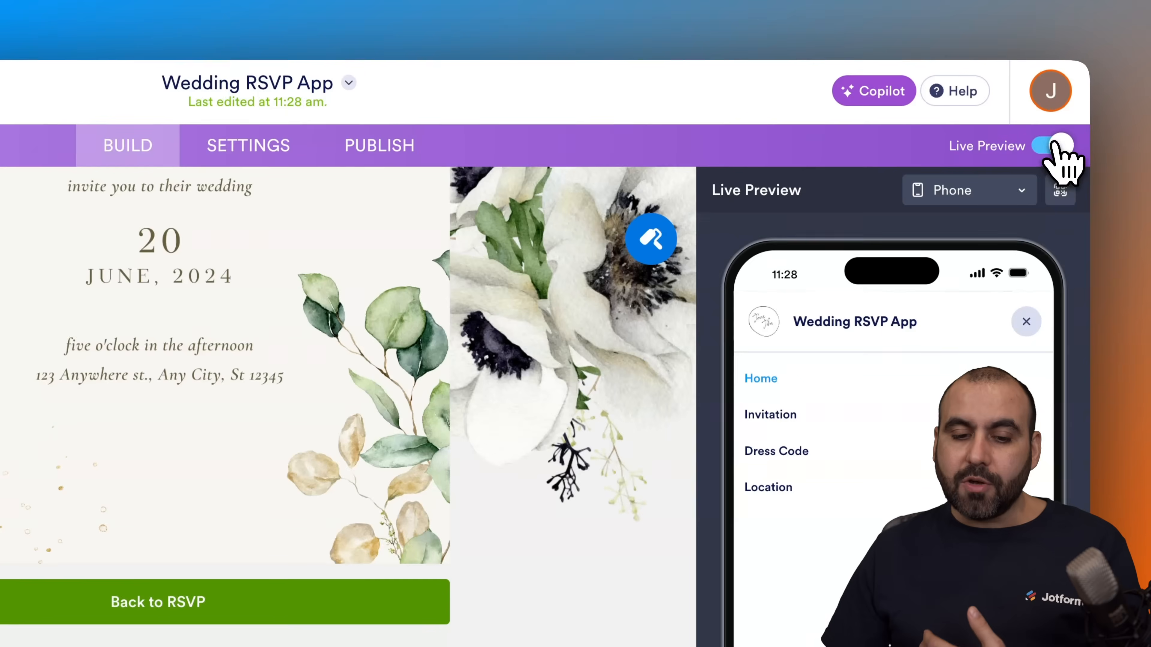
pyautogui.click(1052, 109)
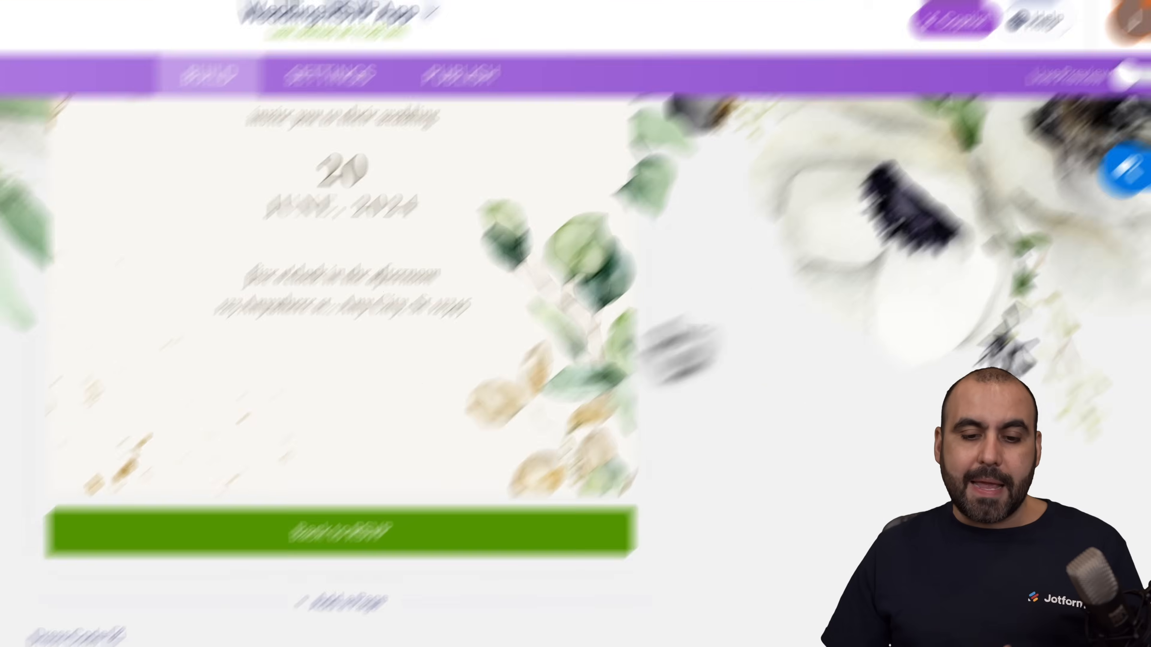
# Step: Add a Button element to the Home page between the RSVP form and the See Invitation button
pyautogui.scroll(-5, 423, 454)
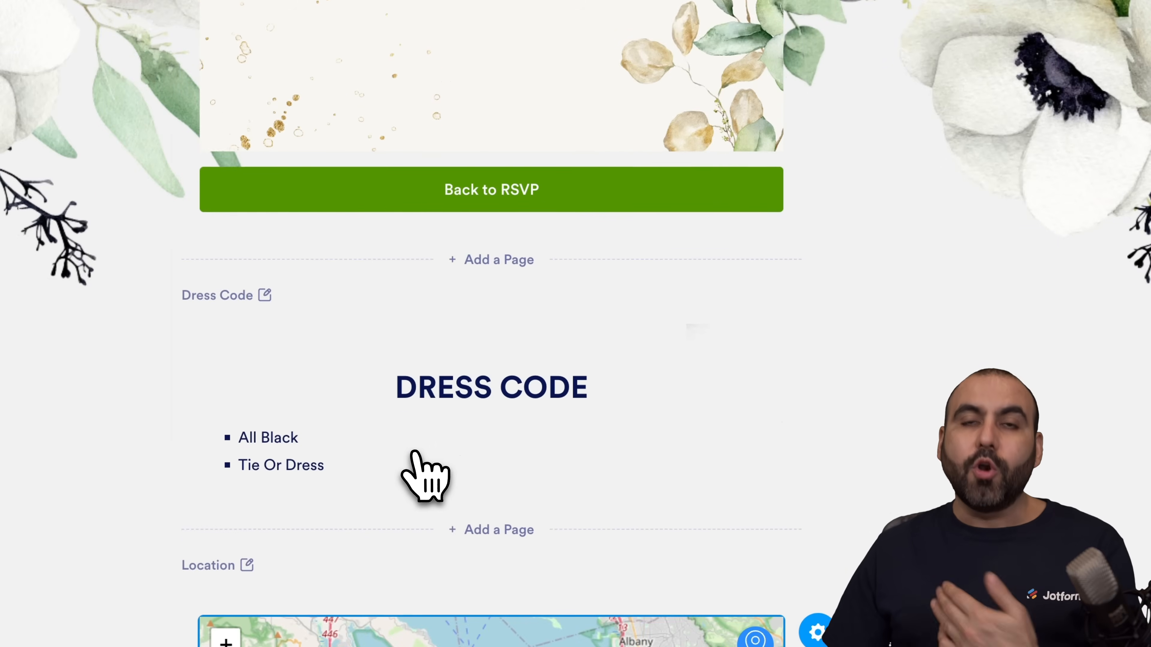
pyautogui.scroll(-1, 424, 476)
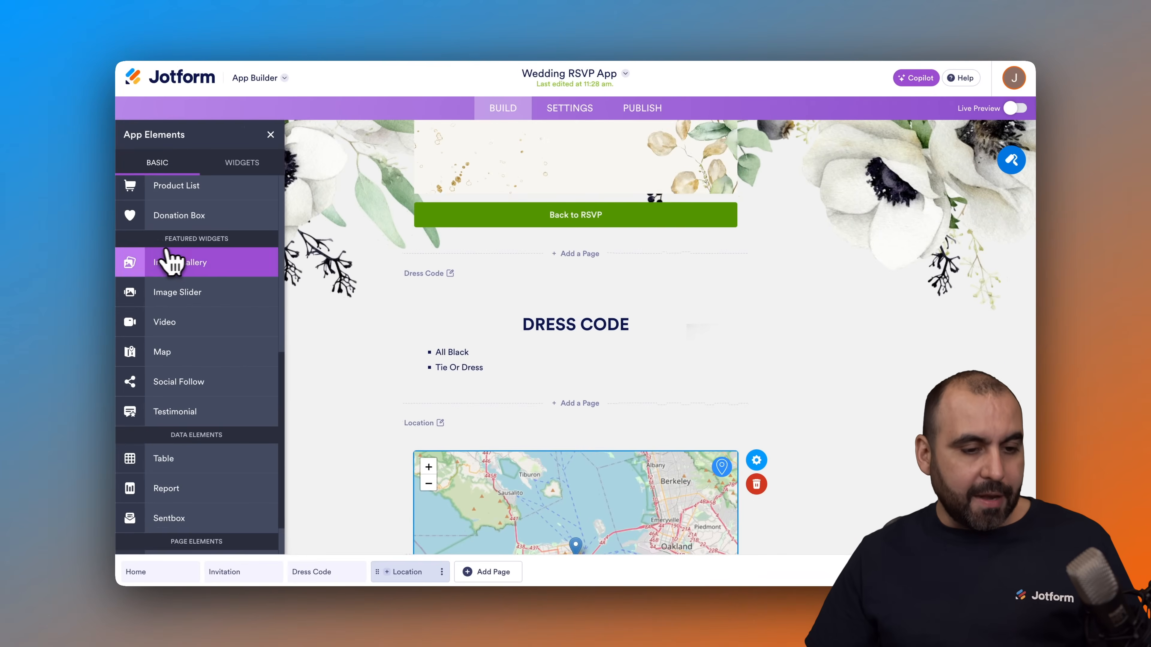
pyautogui.scroll(5, 180, 258)
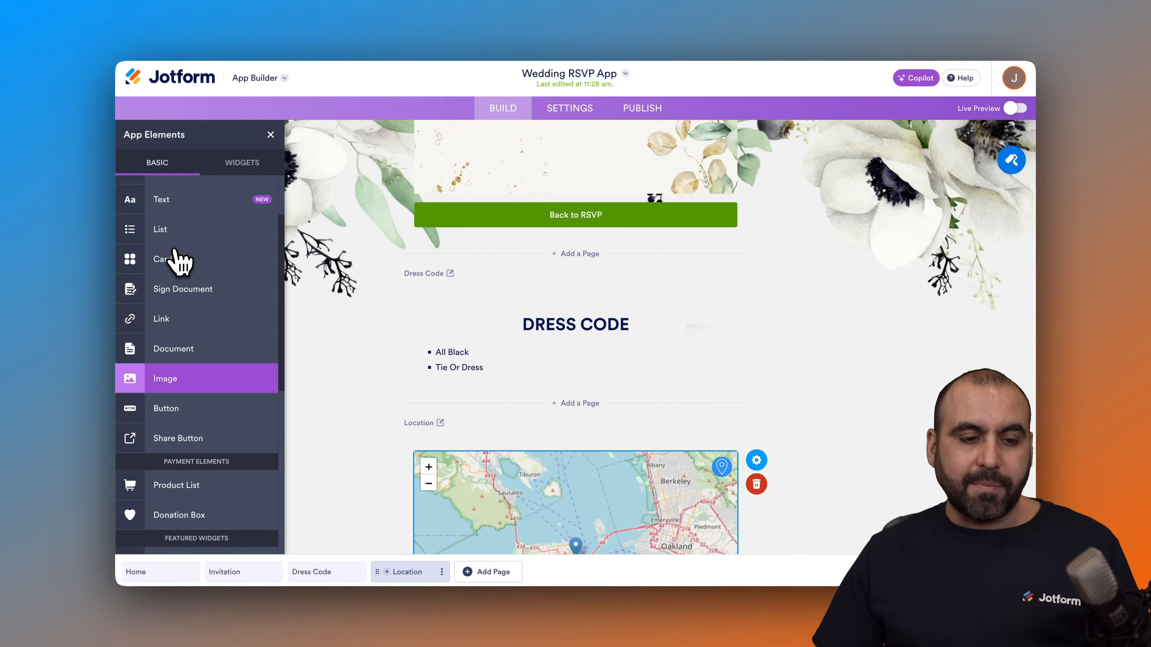
pyautogui.scroll(1, 180, 257)
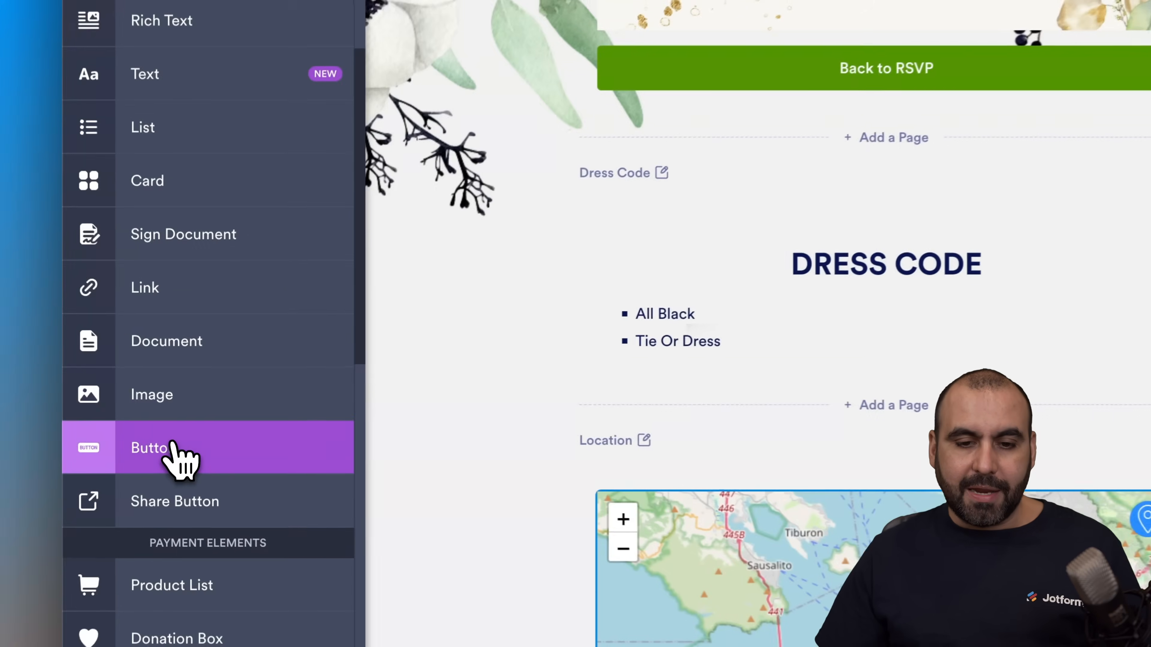
pyautogui.moveTo(183, 424); pyautogui.dragTo(555, 234)
pyautogui.moveTo(739, 226); pyautogui.dragTo(55, 556)
pyautogui.scroll(5, 751, 492)
pyautogui.scroll(10, 624, 429)
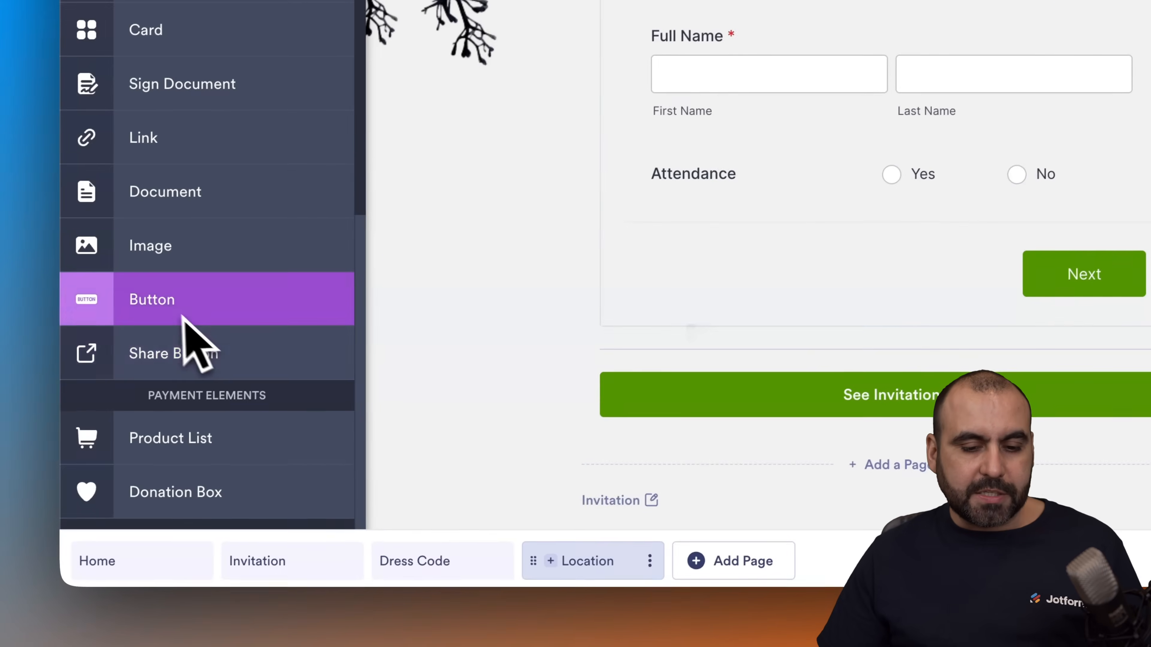
pyautogui.moveTo(39, 401); pyautogui.dragTo(686, 494)
pyautogui.moveTo(525, 486)
pyautogui.mouseDown()
pyautogui.moveTo(540, 494)
pyautogui.moveTo(516, 481)
pyautogui.mouseUp()
# Step: Set the new button's text to "Dress Code" and change its style to green
pyautogui.scroll(-5, 514, 476)
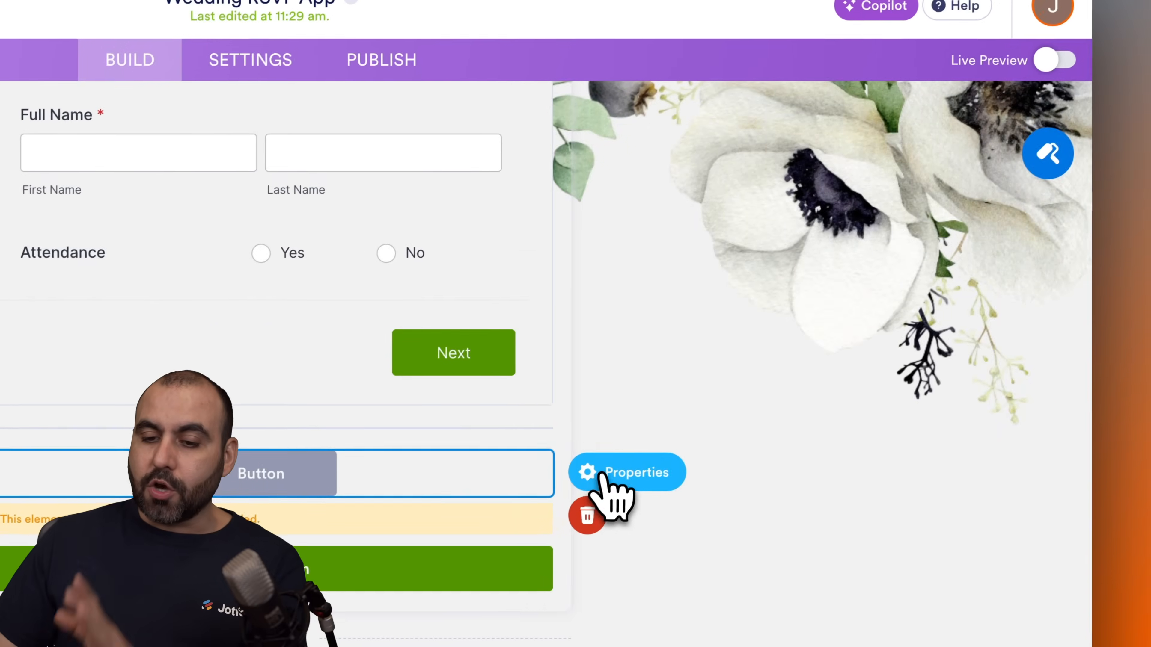
pyautogui.click(766, 334)
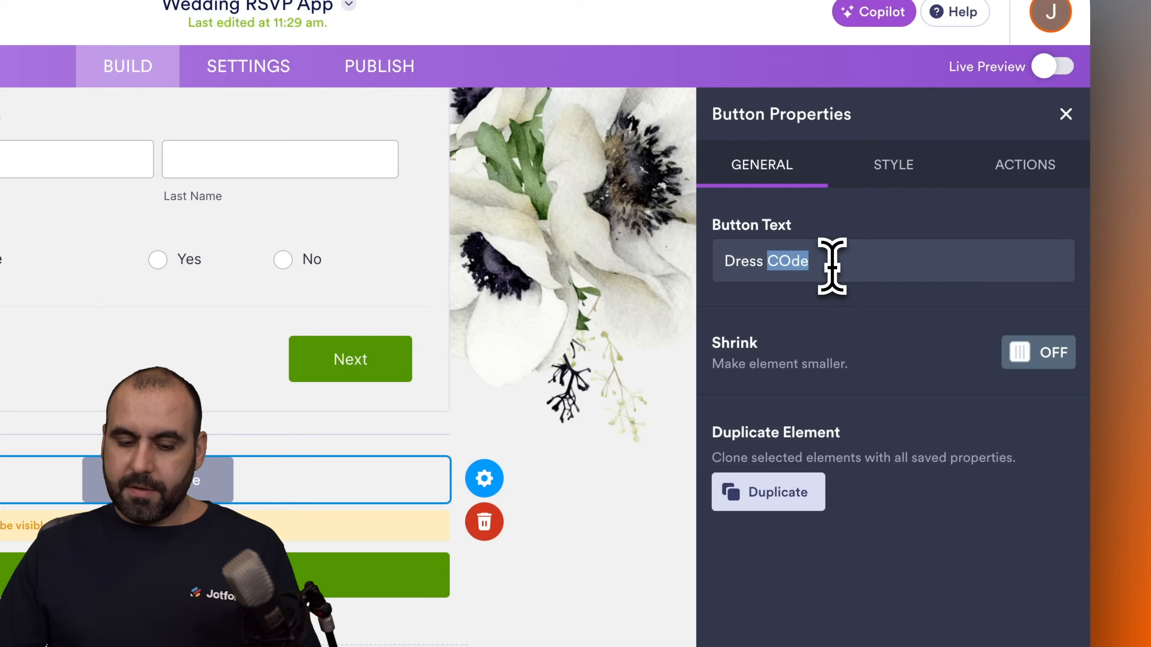
pyautogui.write('Code')
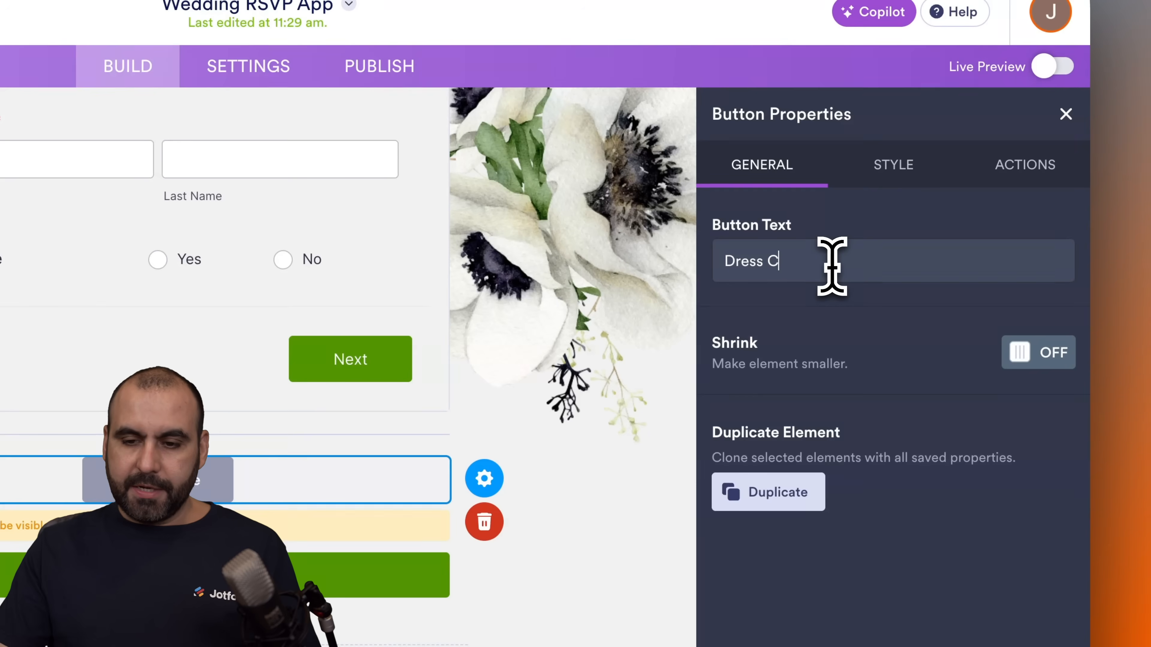
pyautogui.click(893, 181)
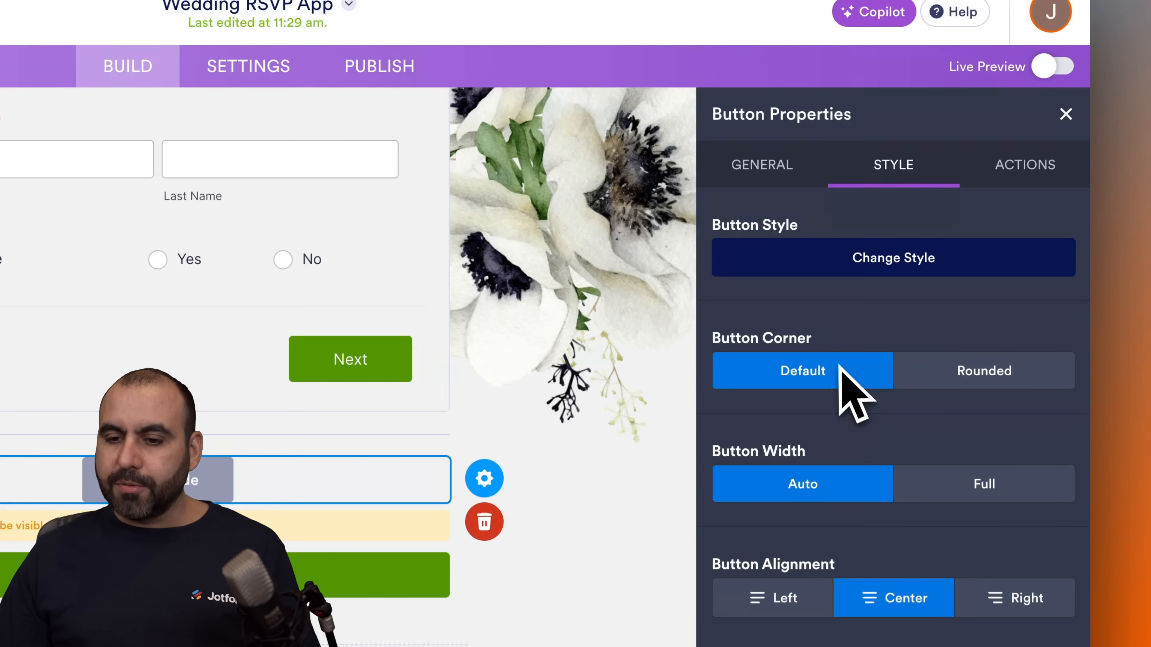
pyautogui.click(913, 265)
pyautogui.click(834, 488)
# Step: Set the Dress Code button's action to Open Page with the Dress Code page, and close its properties
pyautogui.click(1023, 174)
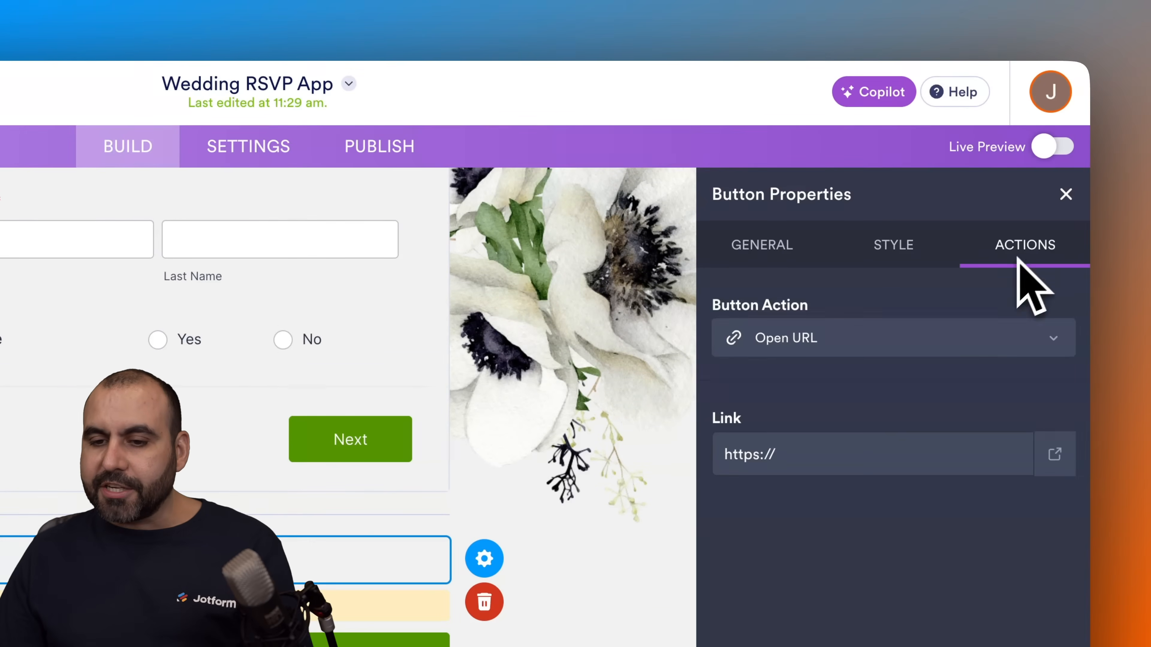
pyautogui.click(884, 345)
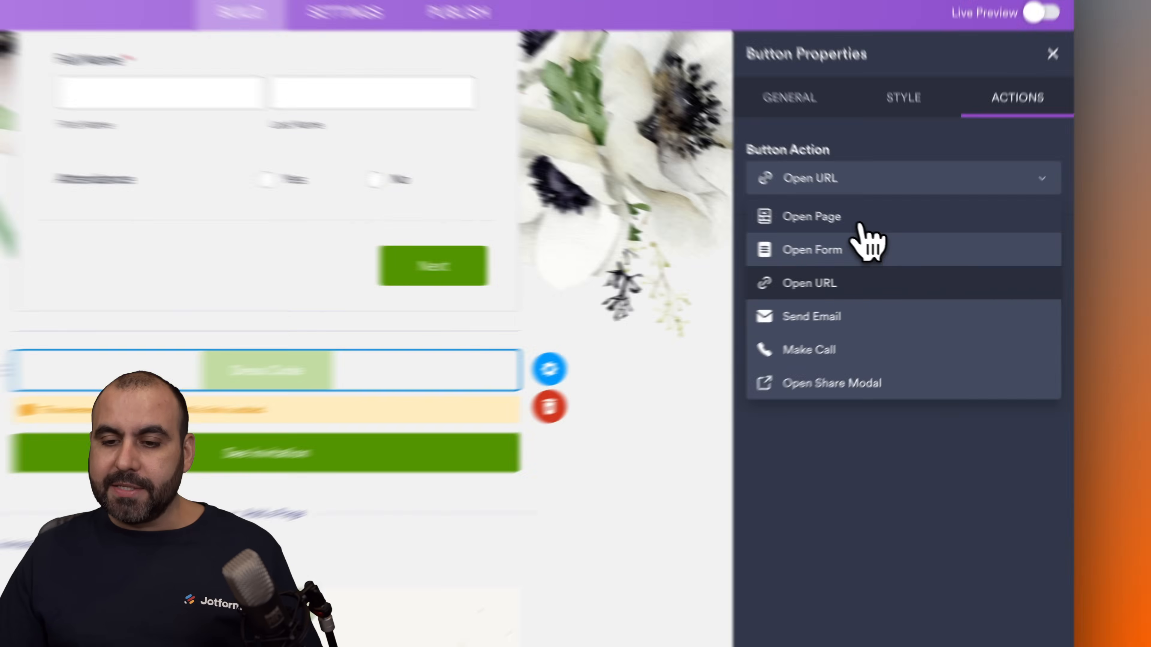
pyautogui.click(898, 244)
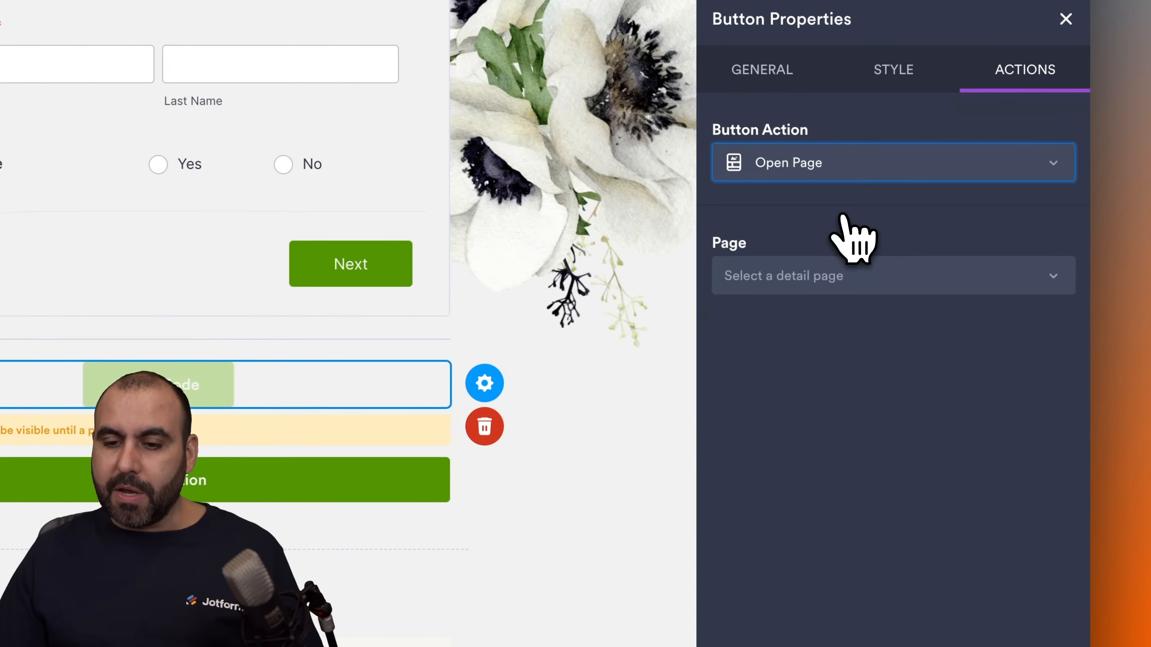
pyautogui.click(891, 276)
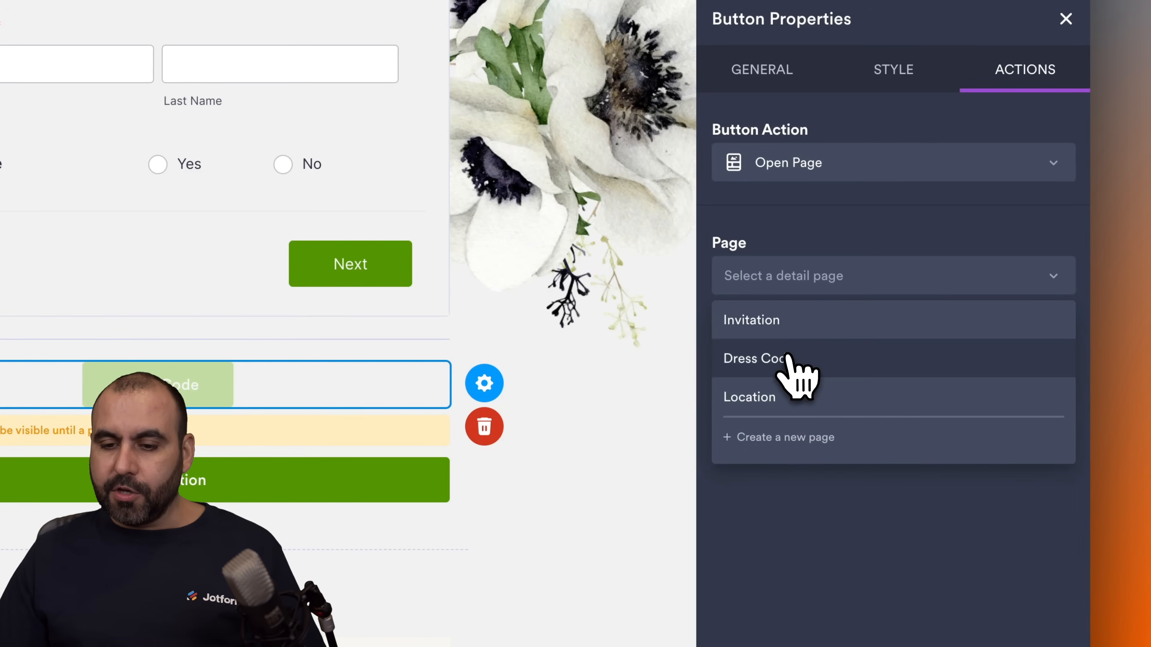
pyautogui.click(788, 358)
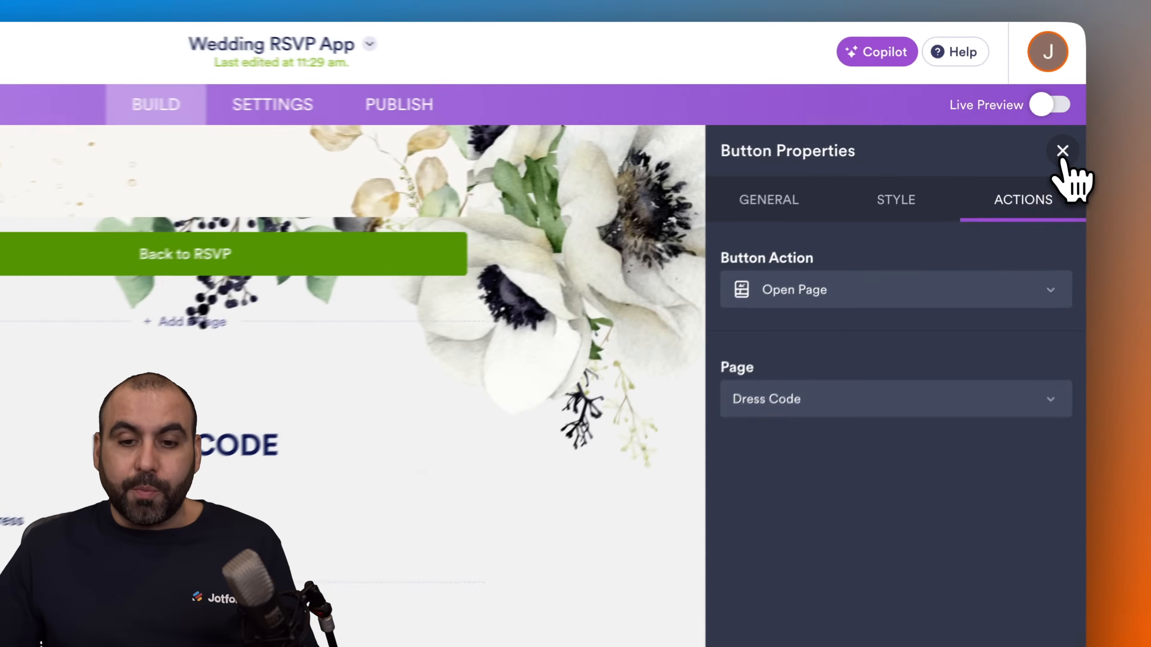
pyautogui.click(1022, 134)
# Step: View the properties of the invitation image on the Invitation page and close them
pyautogui.scroll(5, 829, 312)
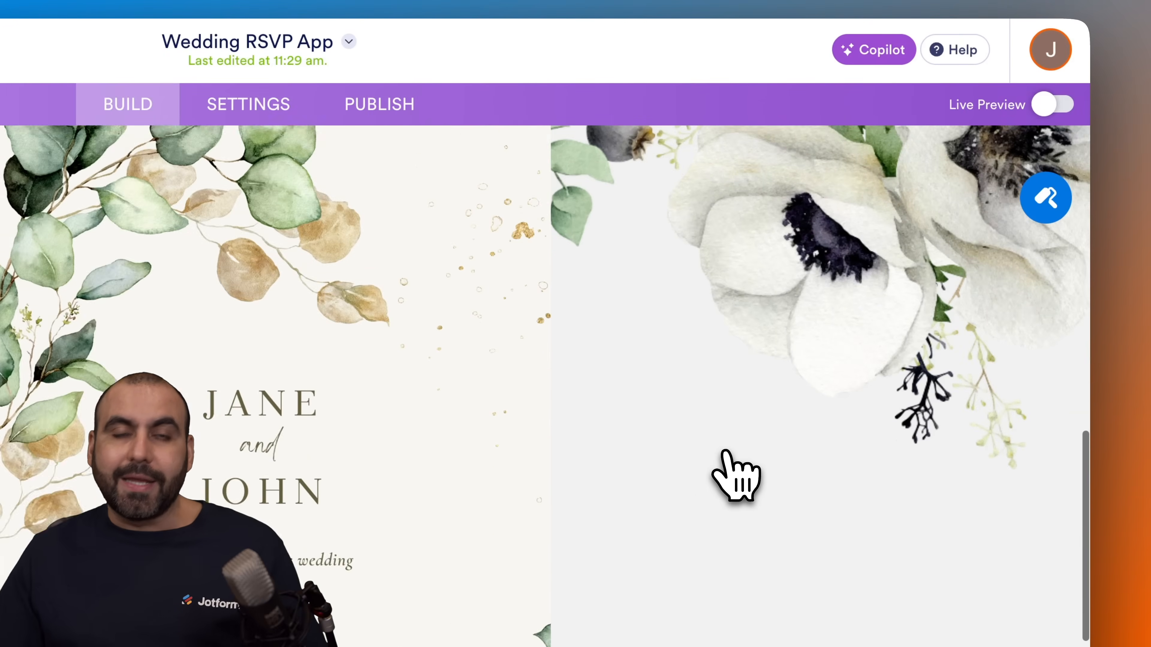
pyautogui.scroll(2, 725, 453)
pyautogui.scroll(2, 725, 453)
pyautogui.scroll(-2, 726, 453)
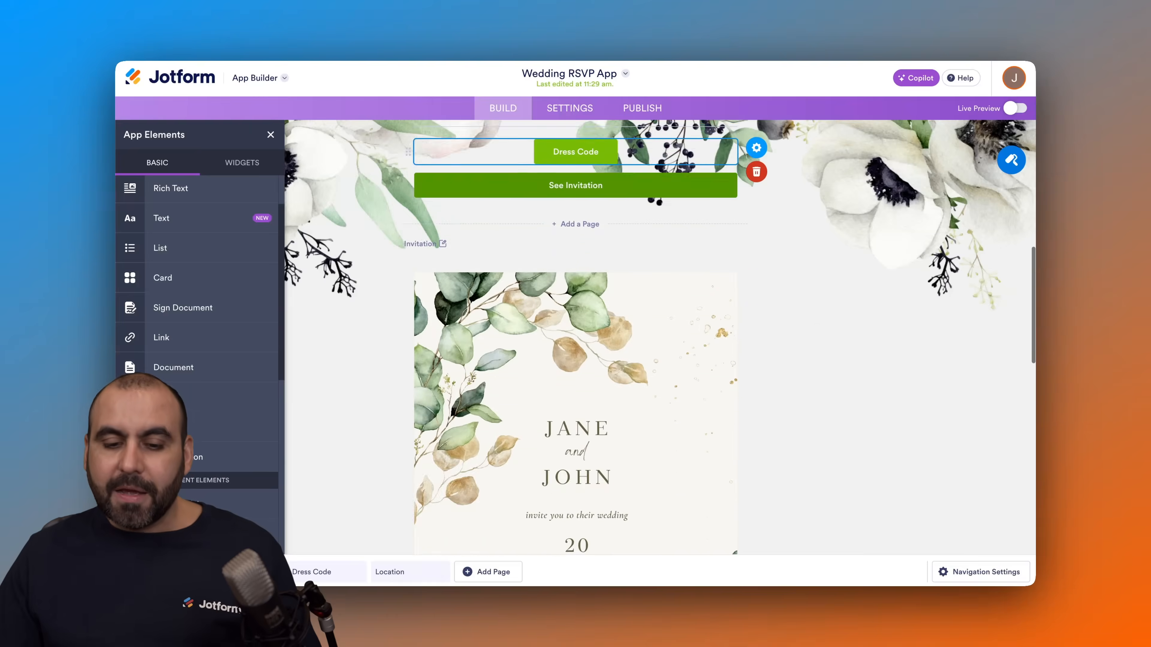
pyautogui.click(599, 490)
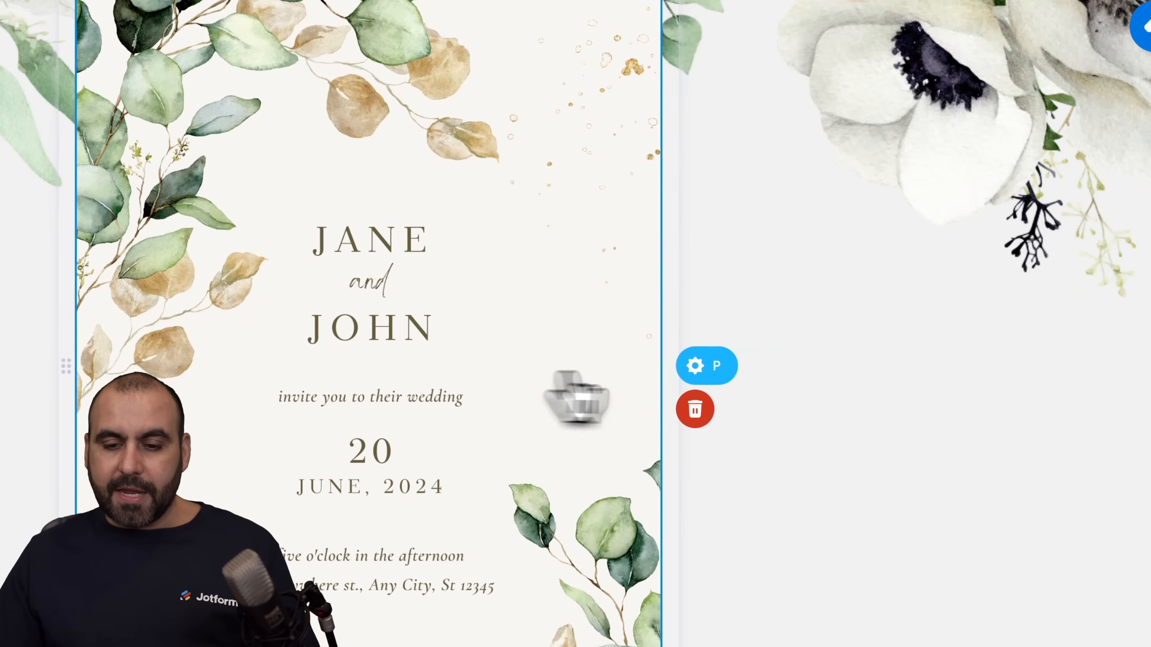
pyautogui.click(694, 367)
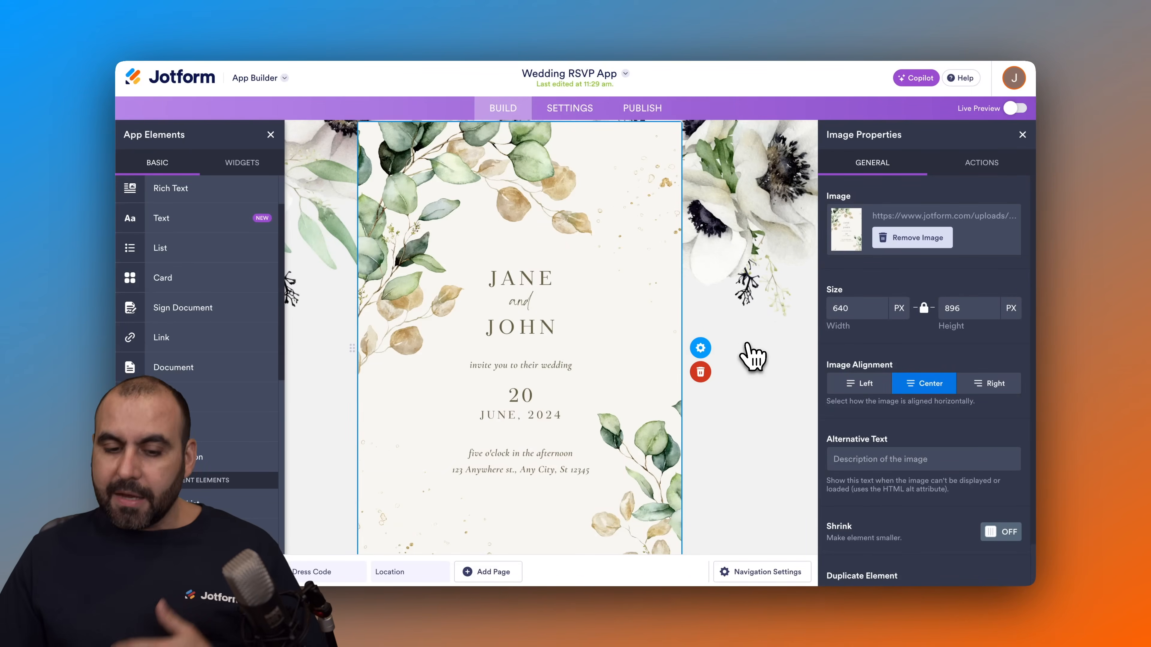
pyautogui.click(1022, 134)
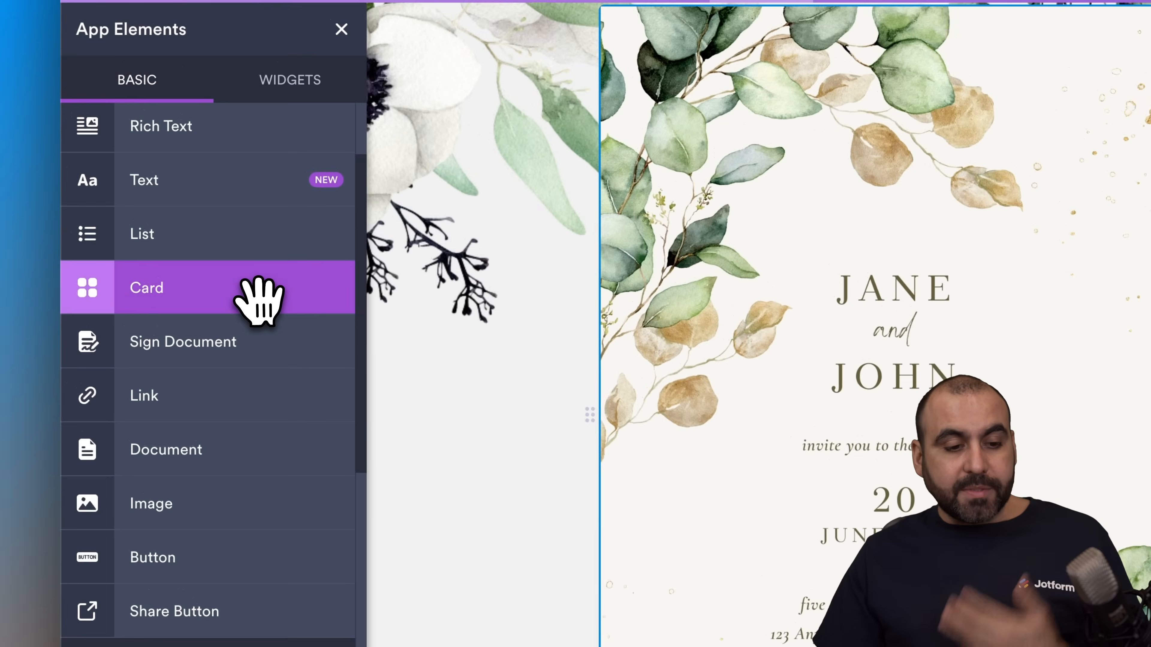
# Step: Browse the basic app elements and the widgets available for the app
pyautogui.scroll(2, 258, 294)
pyautogui.scroll(-5, 258, 294)
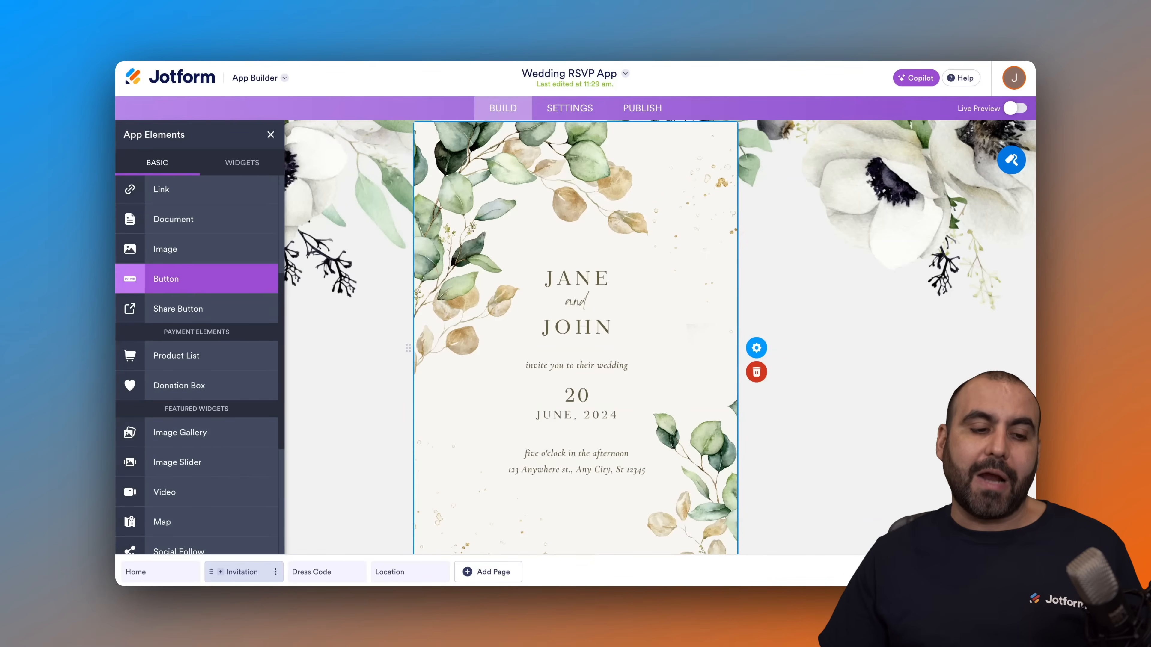
pyautogui.scroll(-5, 223, 272)
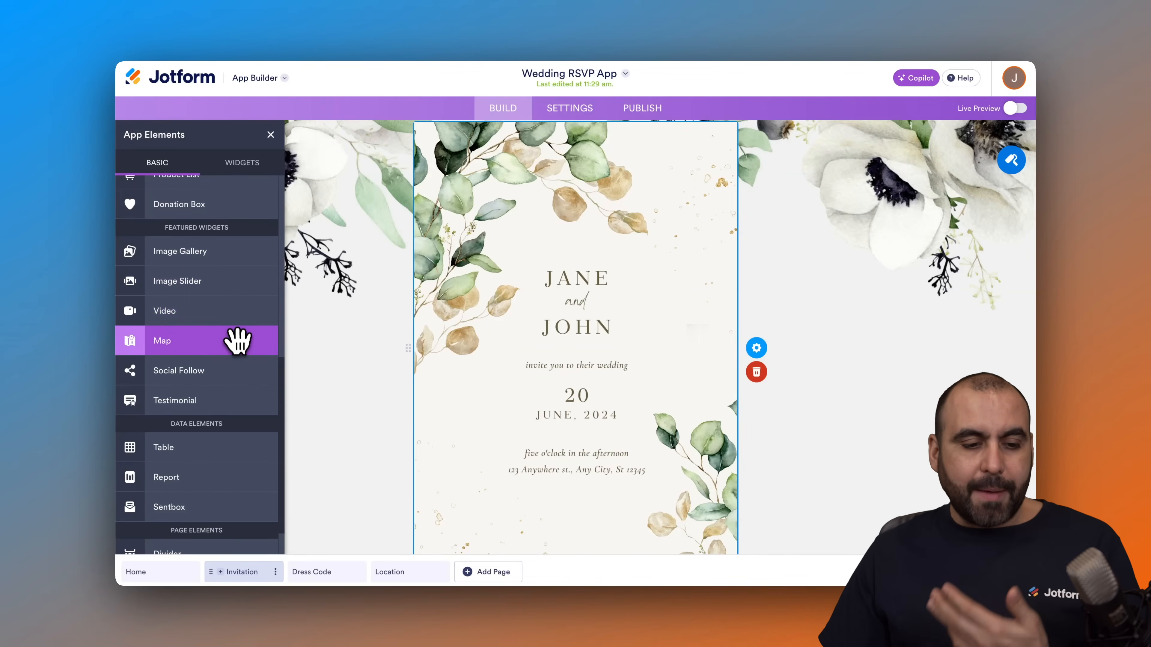
pyautogui.scroll(-2, 230, 398)
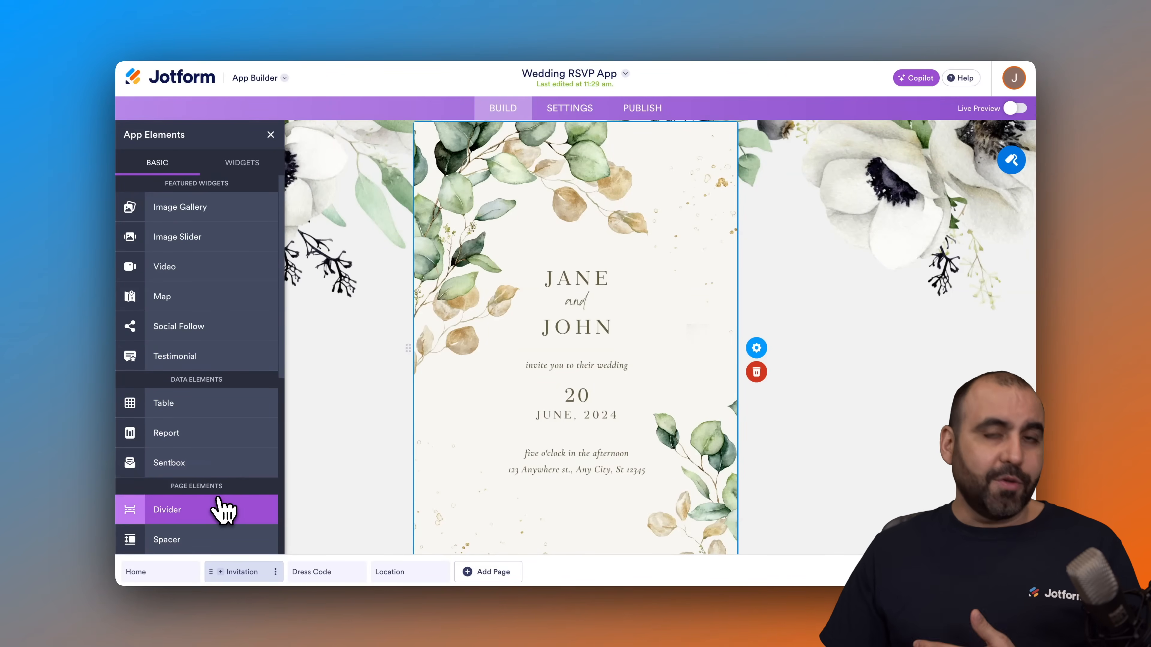
pyautogui.scroll(10, 223, 510)
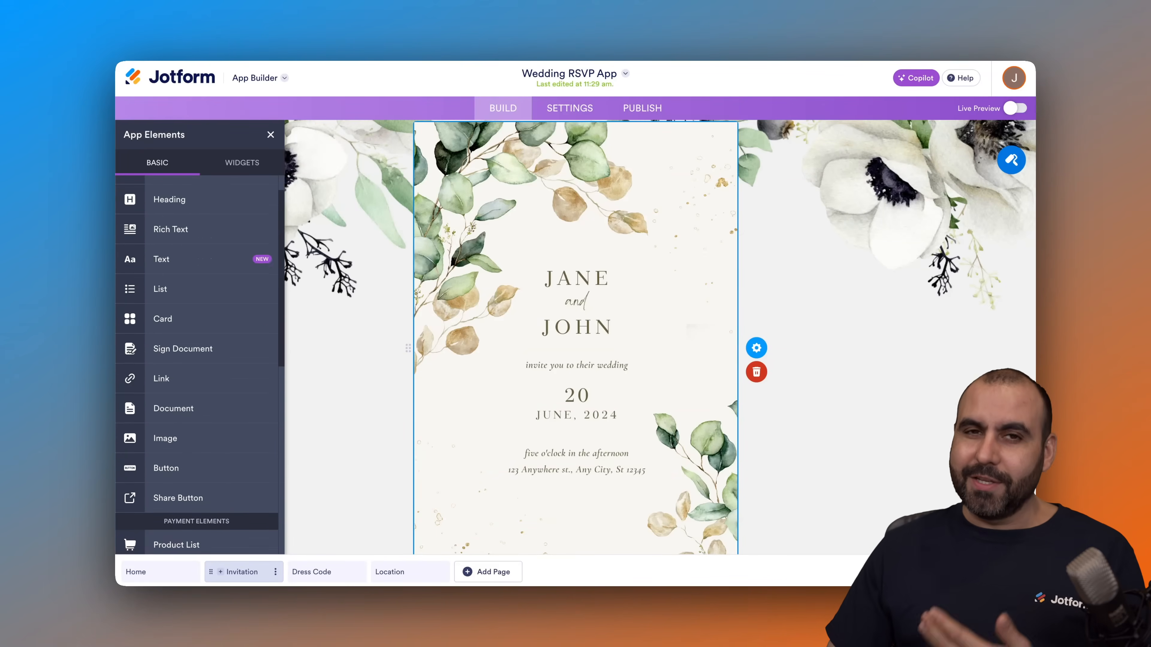
pyautogui.click(243, 162)
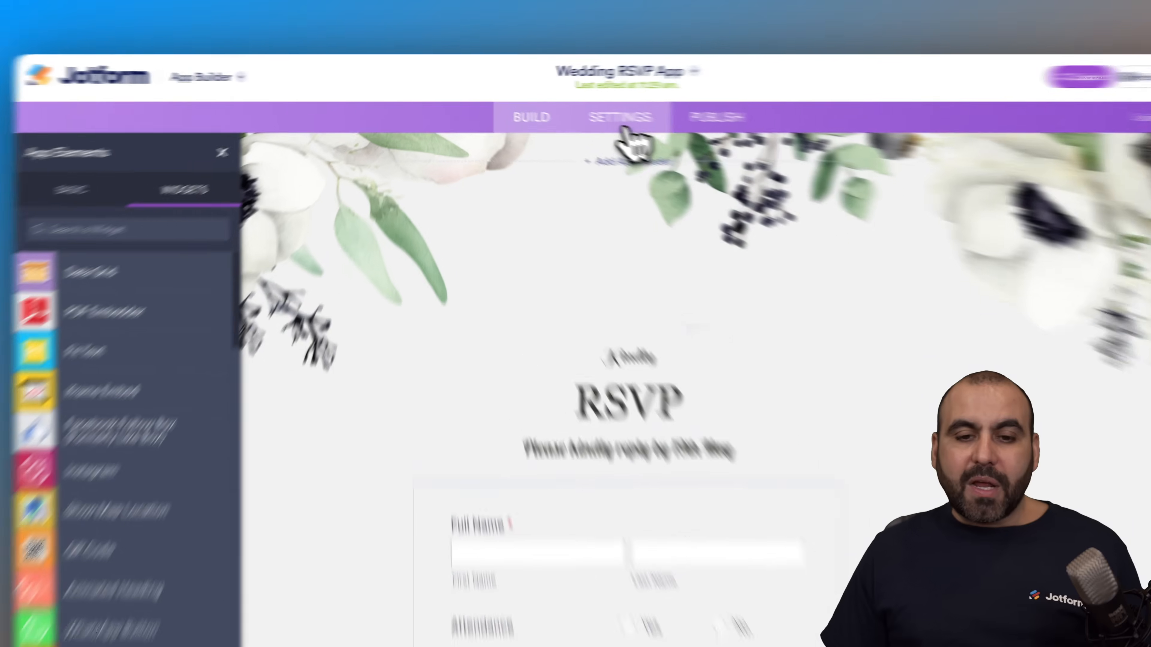
# Step: Review the general app settings and the app name in the app's settings
pyautogui.click(570, 108)
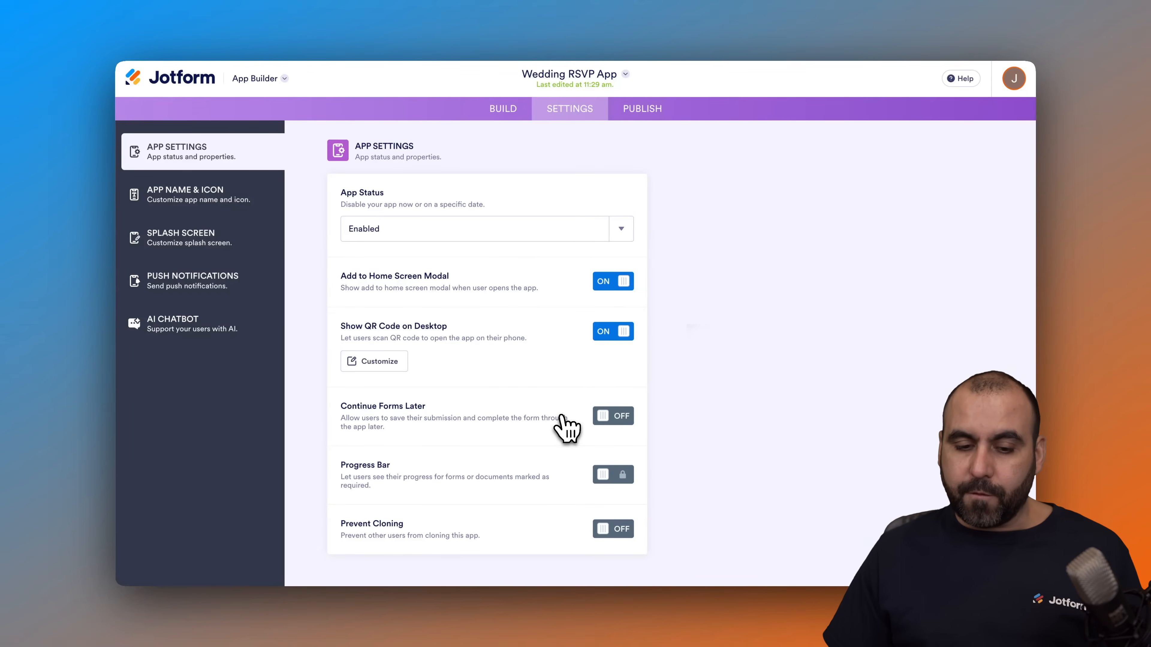
pyautogui.moveTo(631, 483)
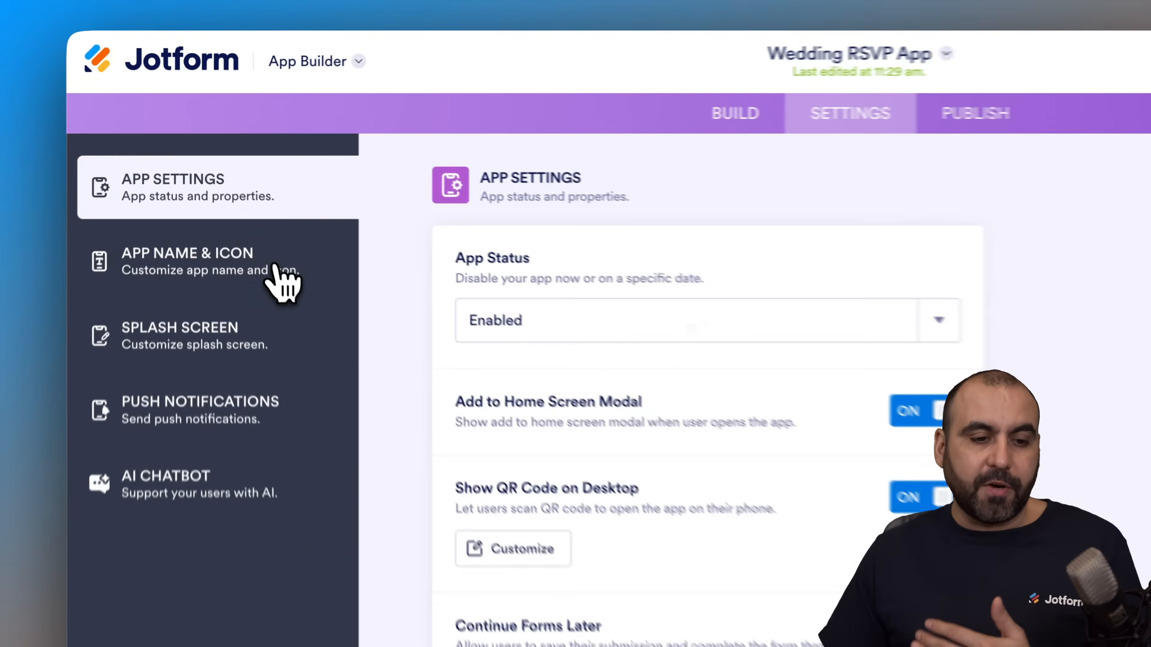
pyautogui.click(236, 199)
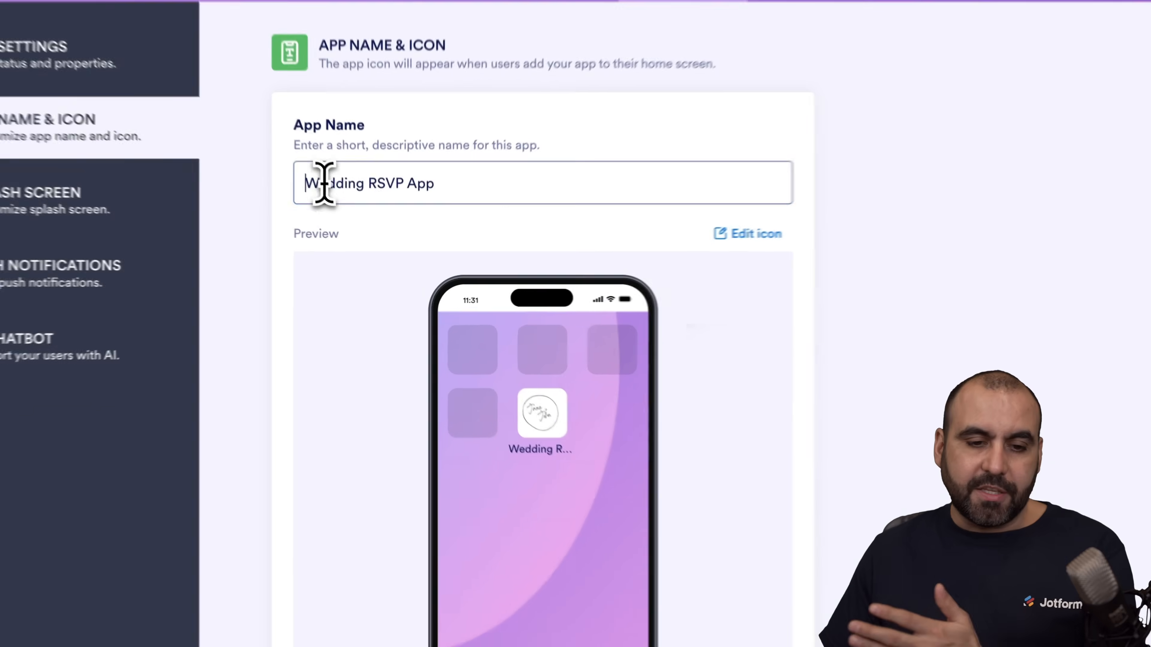
pyautogui.moveTo(346, 228); pyautogui.dragTo(472, 228)
pyautogui.click(472, 229)
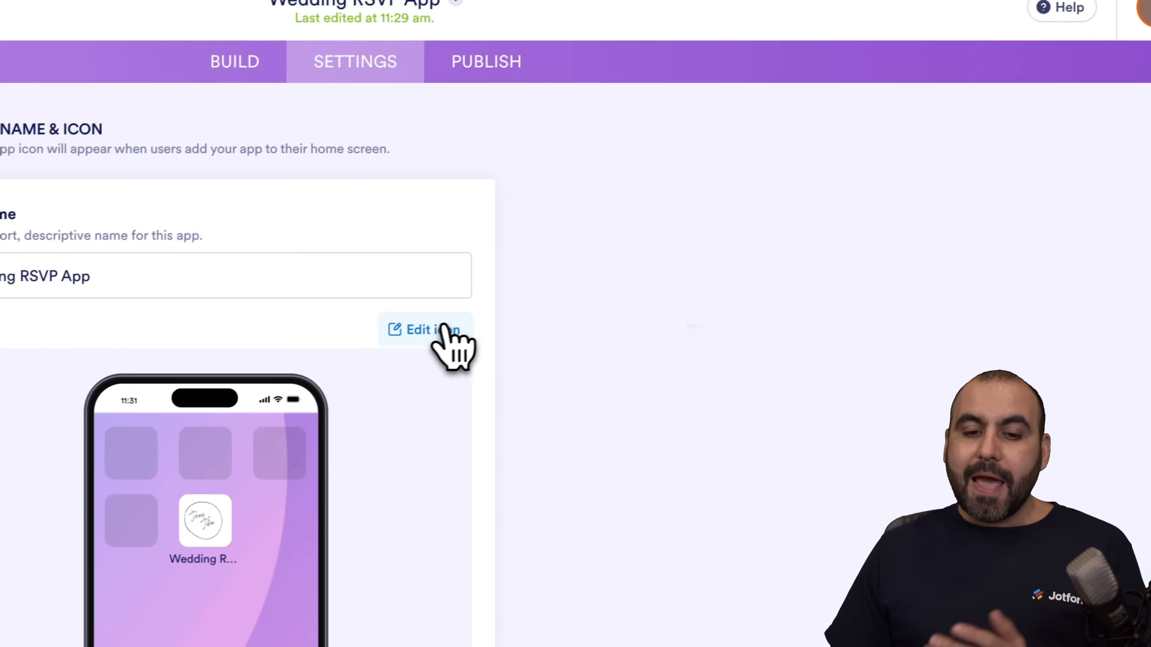
# Step: View the image and icon options for the app icon and close its properties
pyautogui.click(775, 230)
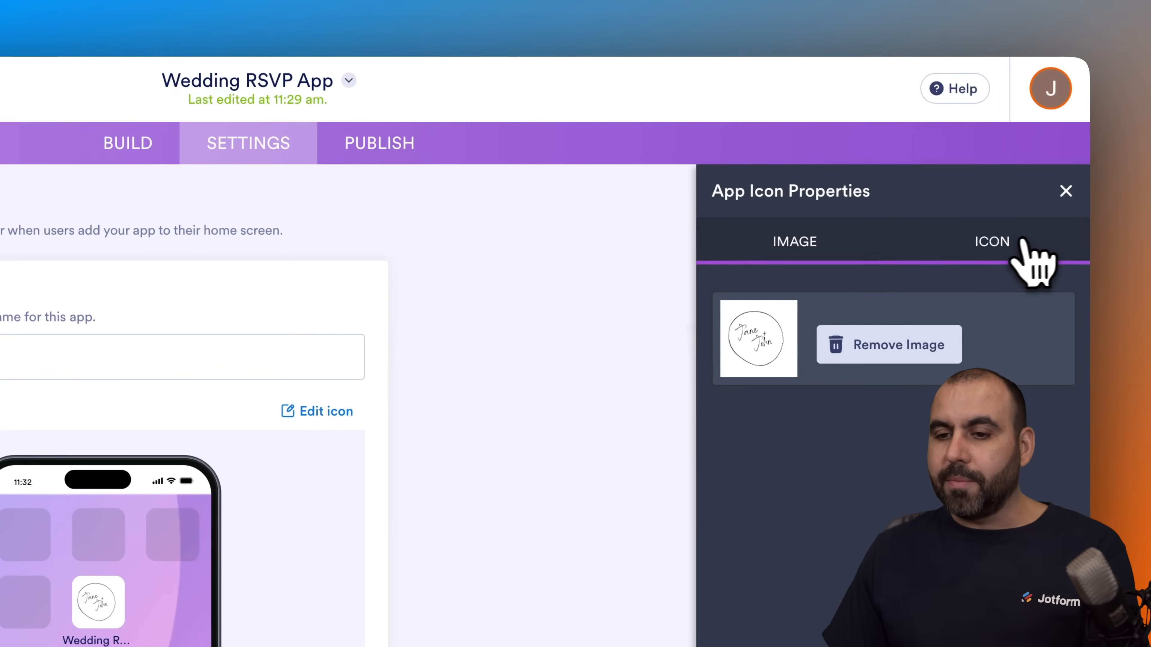
pyautogui.click(1112, 162)
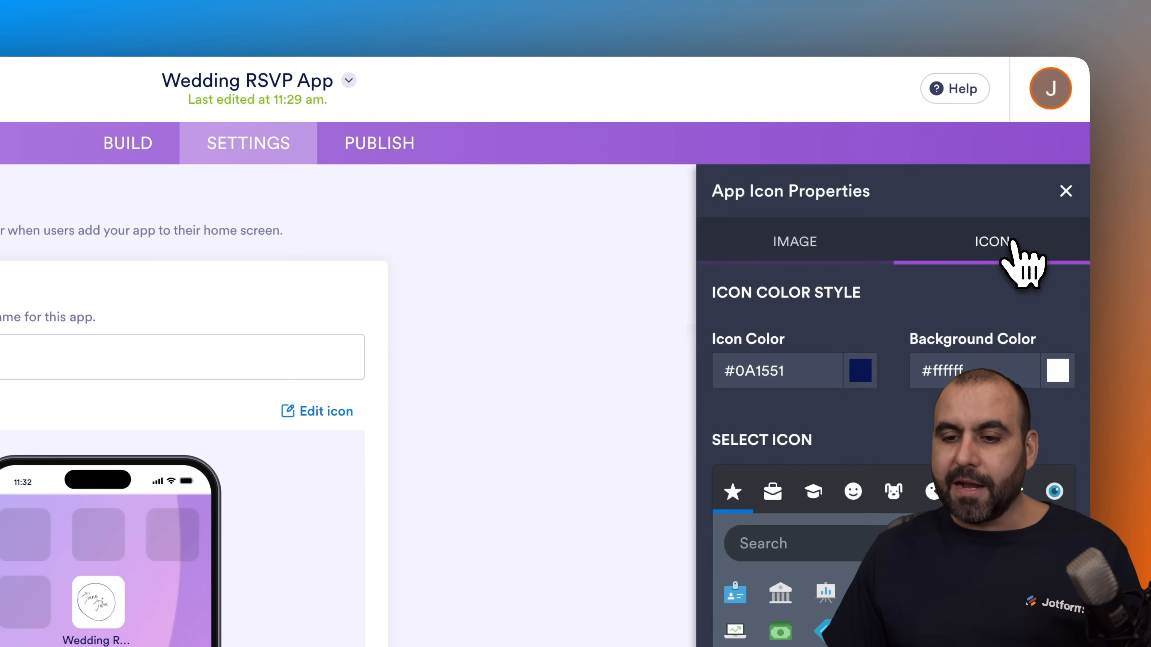
pyautogui.click(1065, 191)
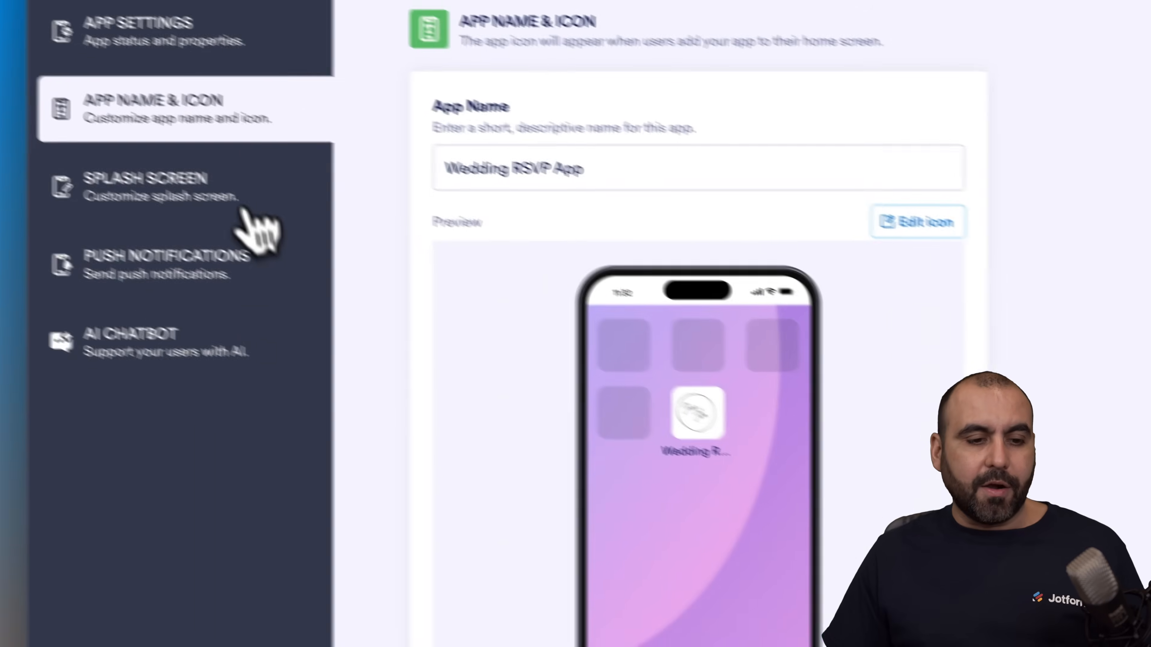
# Step: Change the splash screen's background colour to white, #ffffff
pyautogui.click(261, 220)
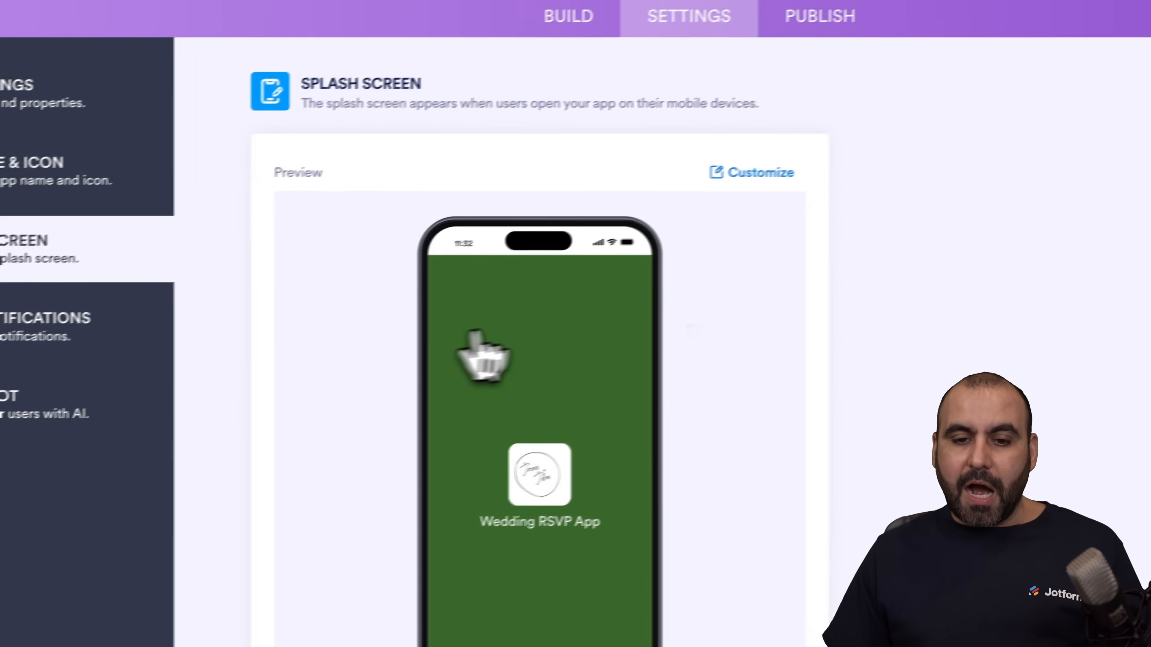
pyautogui.click(766, 171)
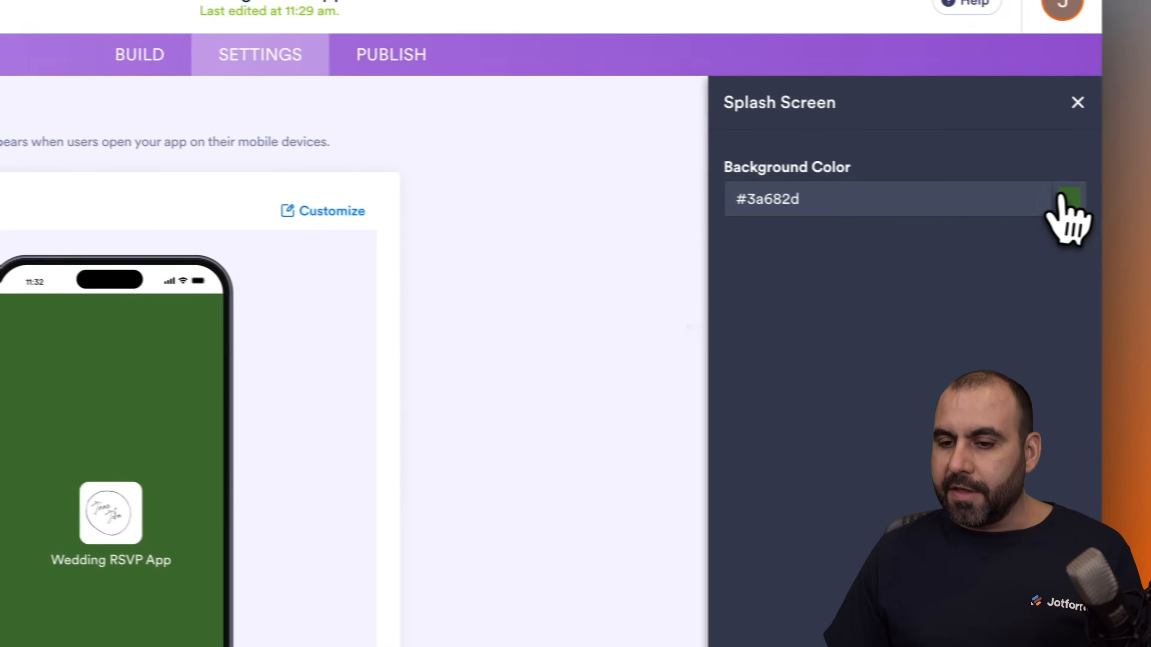
pyautogui.click(1058, 198)
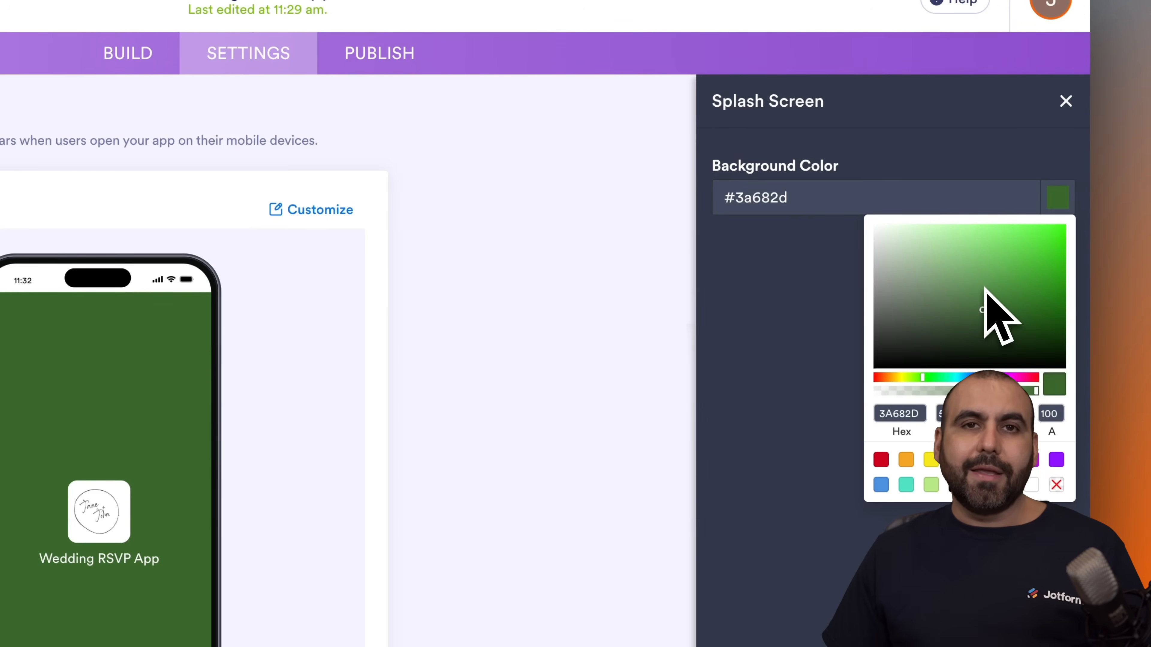
pyautogui.moveTo(984, 287); pyautogui.dragTo(868, 223)
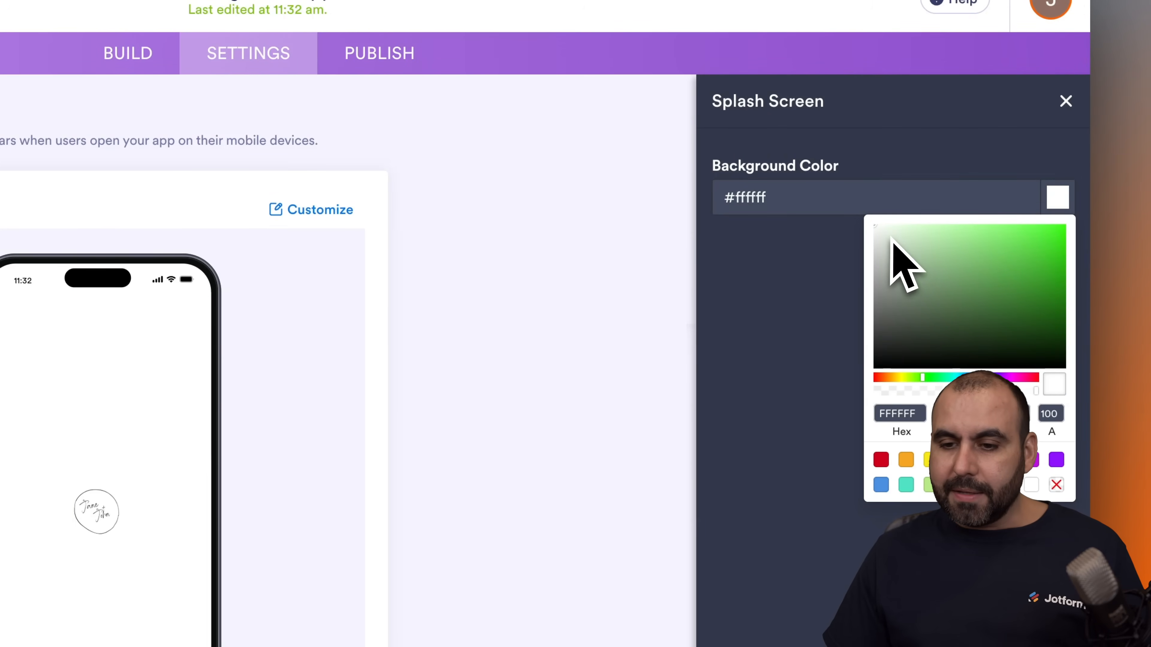
# Step: Close the splash screen's colour picker and review the push notification and general app settings
pyautogui.scroll(-1, 802, 332)
pyautogui.click(802, 333)
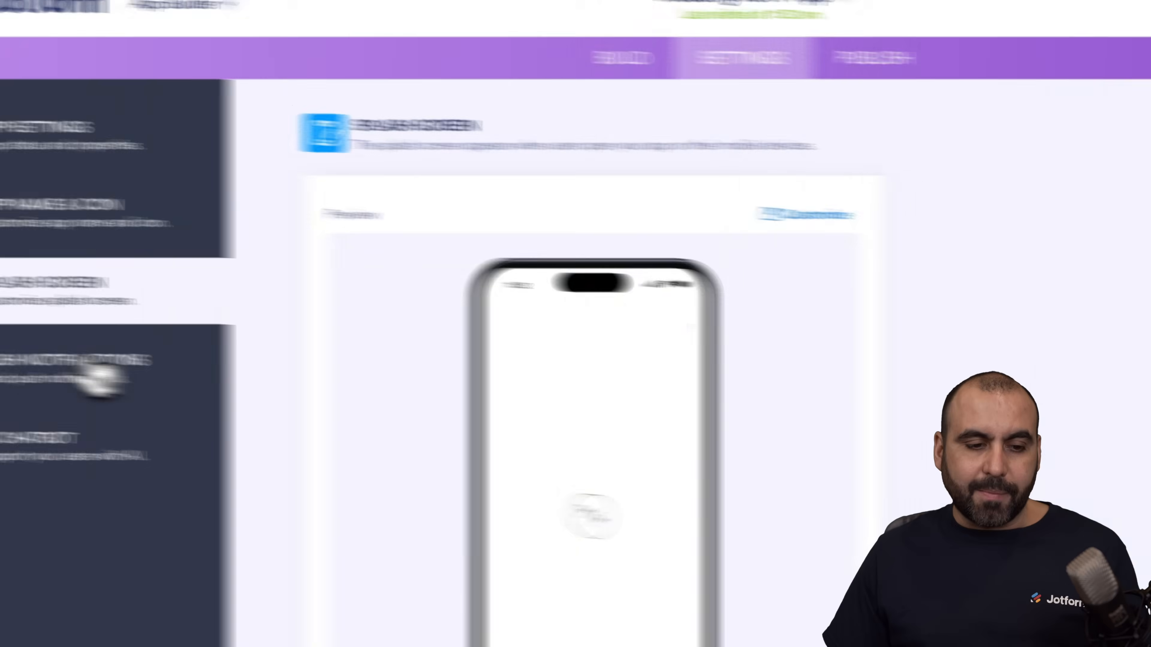
pyautogui.click(224, 385)
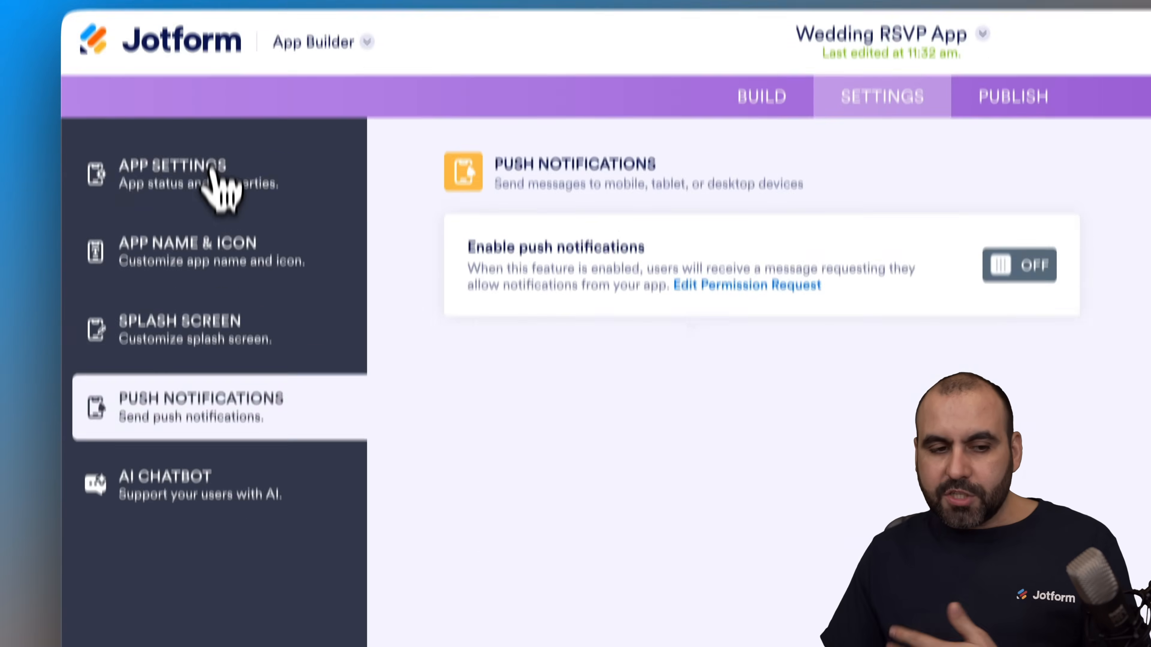
pyautogui.click(213, 147)
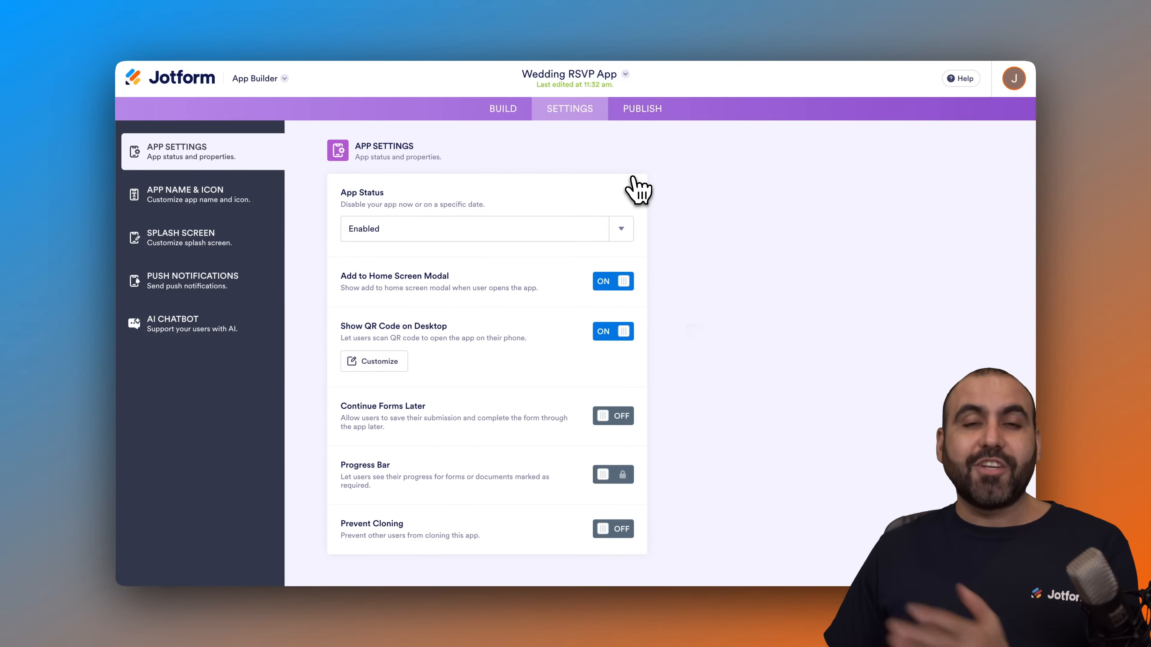
# Step: Review the app's publishing options, including the email invitation and the QR code for sharing
pyautogui.click(641, 113)
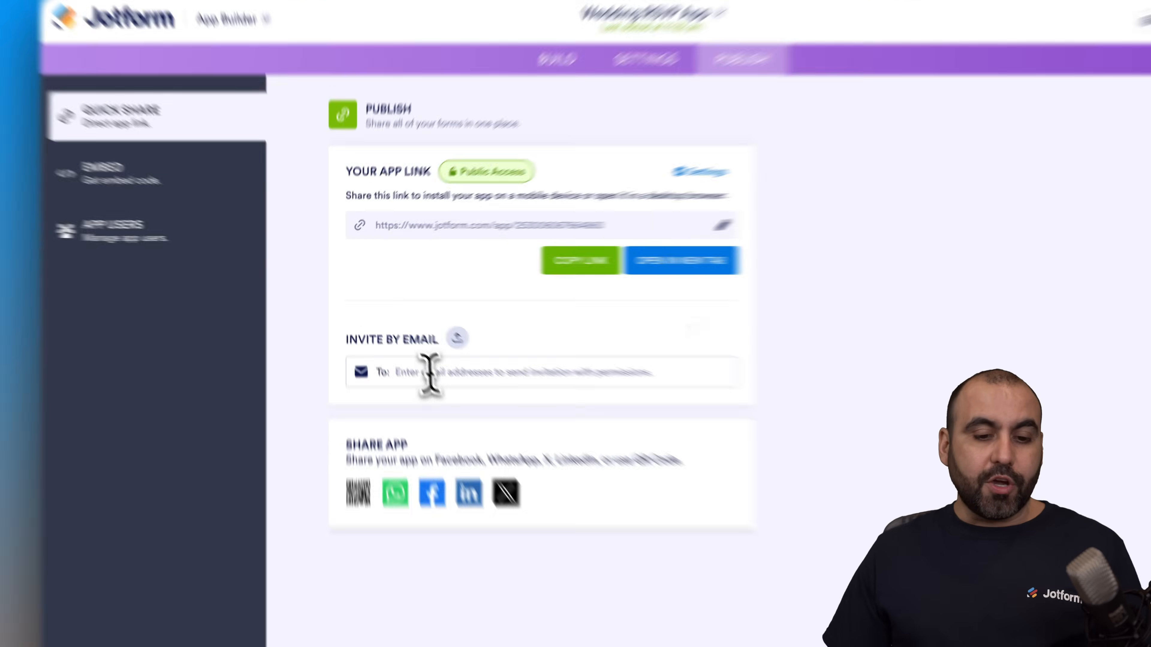
pyautogui.click(392, 343)
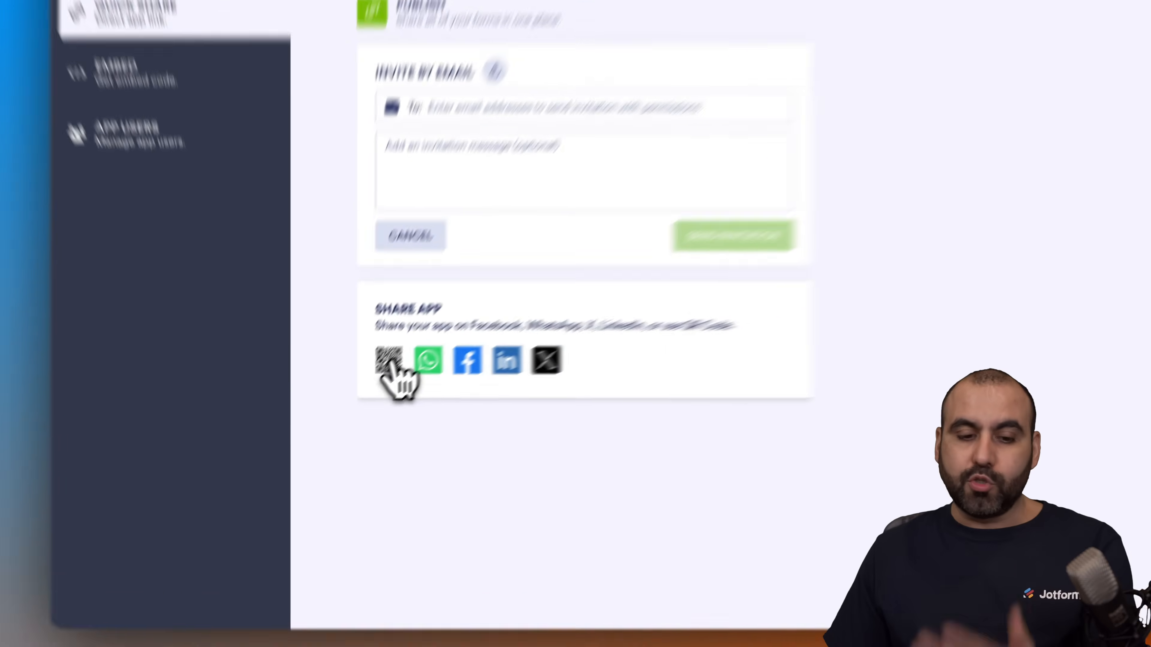
pyautogui.click(354, 397)
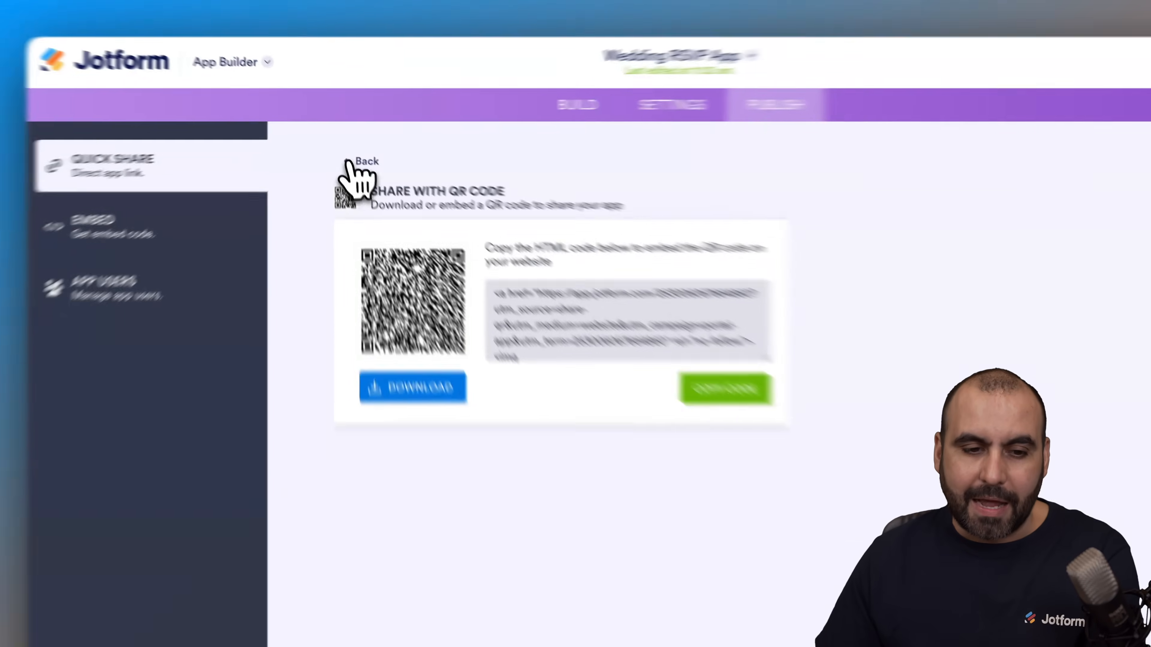
pyautogui.click(353, 149)
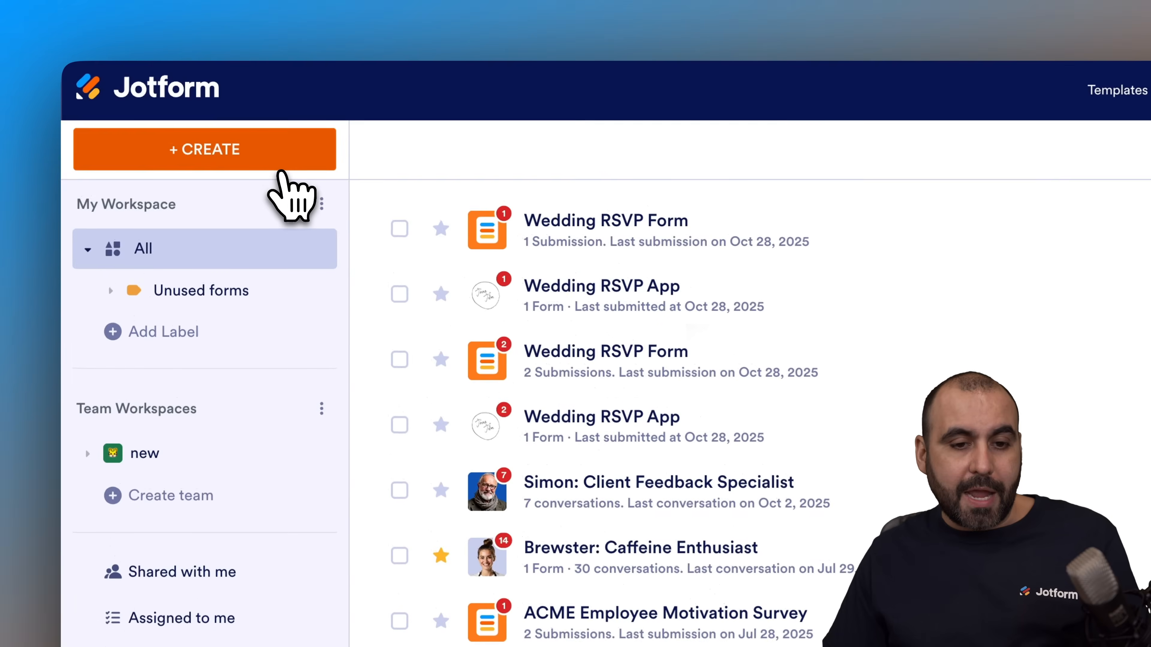
# Step: Start creating a new form from a template and search all form templates for "rsvp"
pyautogui.click(194, 110)
pyautogui.click(544, 431)
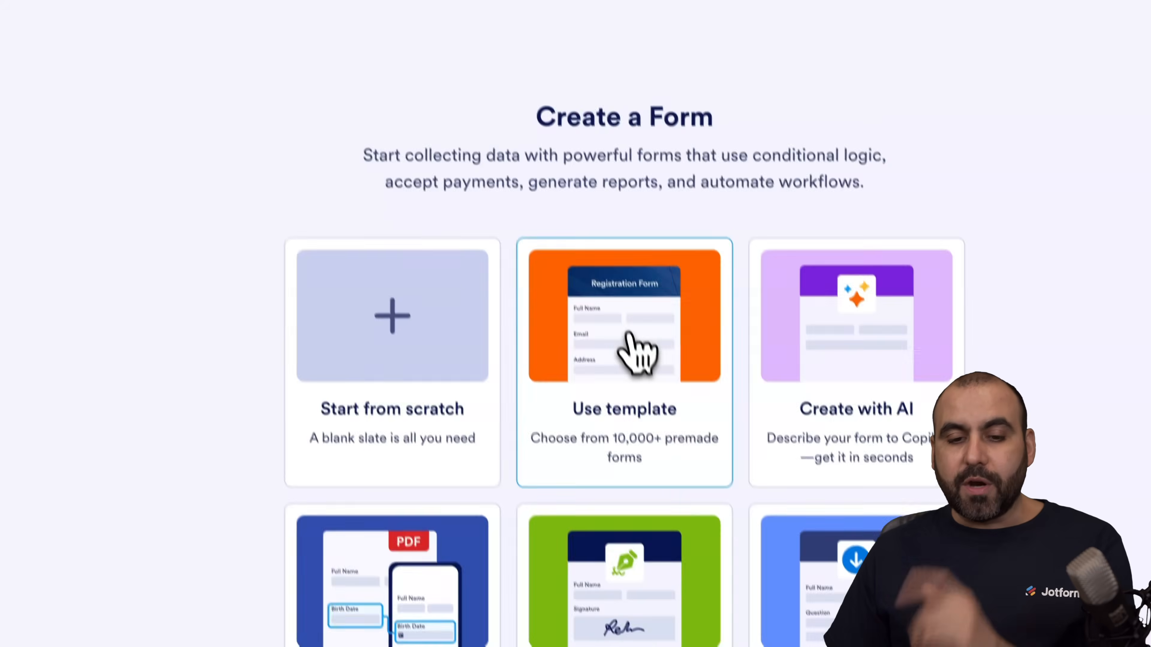
pyautogui.click(637, 351)
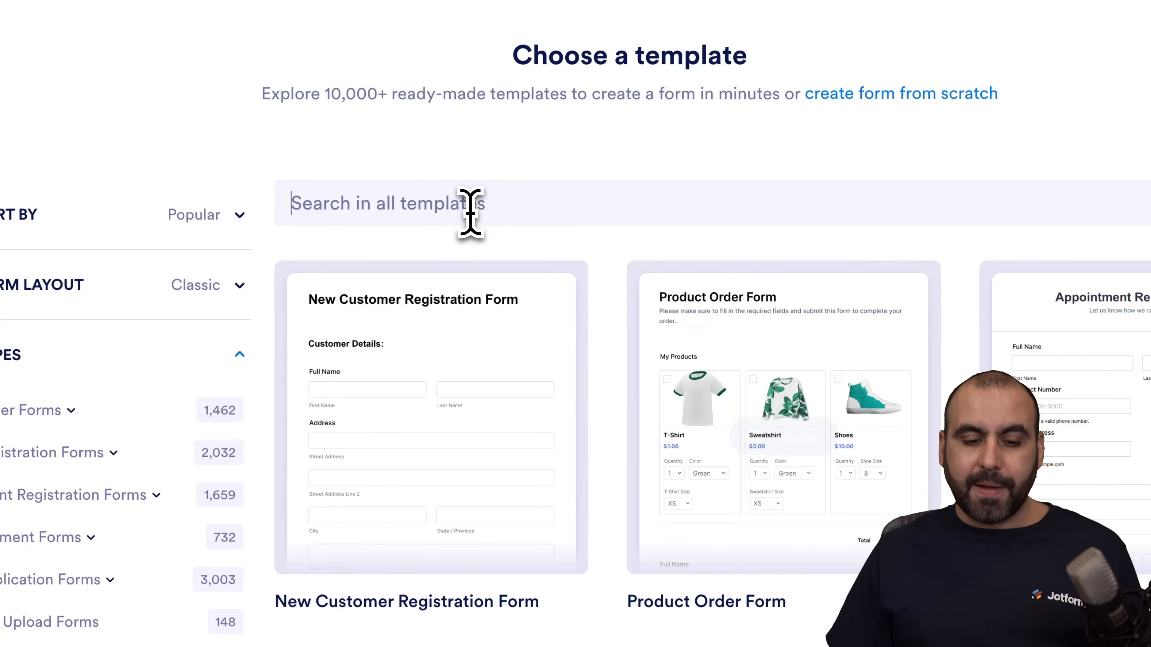
pyautogui.click(470, 210)
pyautogui.write('rs')
pyautogui.press('Return')
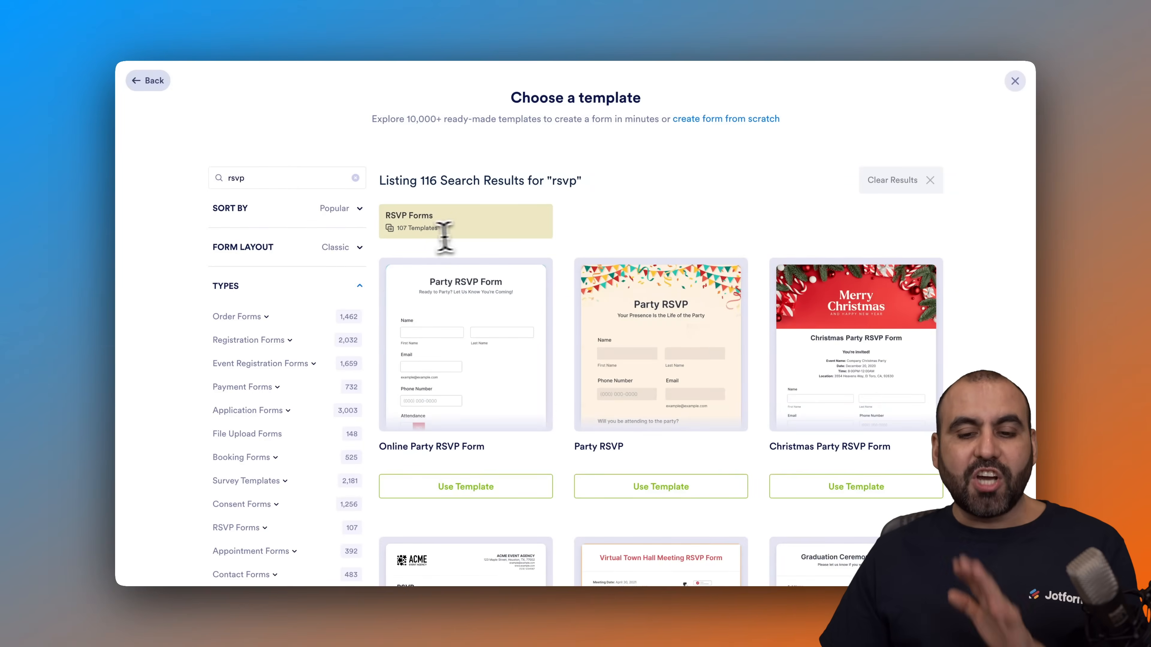
# Step: Look through the RSVP form templates and create the form from the "Party RSVP" template
pyautogui.scroll(-1, 579, 222)
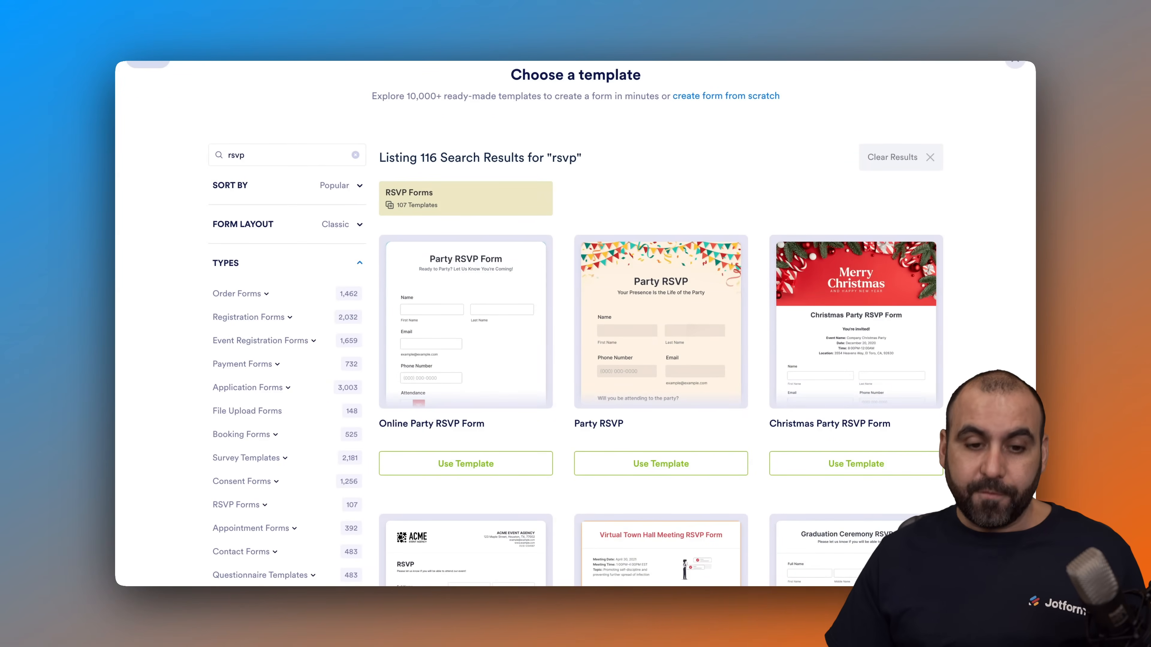
pyautogui.scroll(1, 657, 181)
pyautogui.moveTo(663, 342)
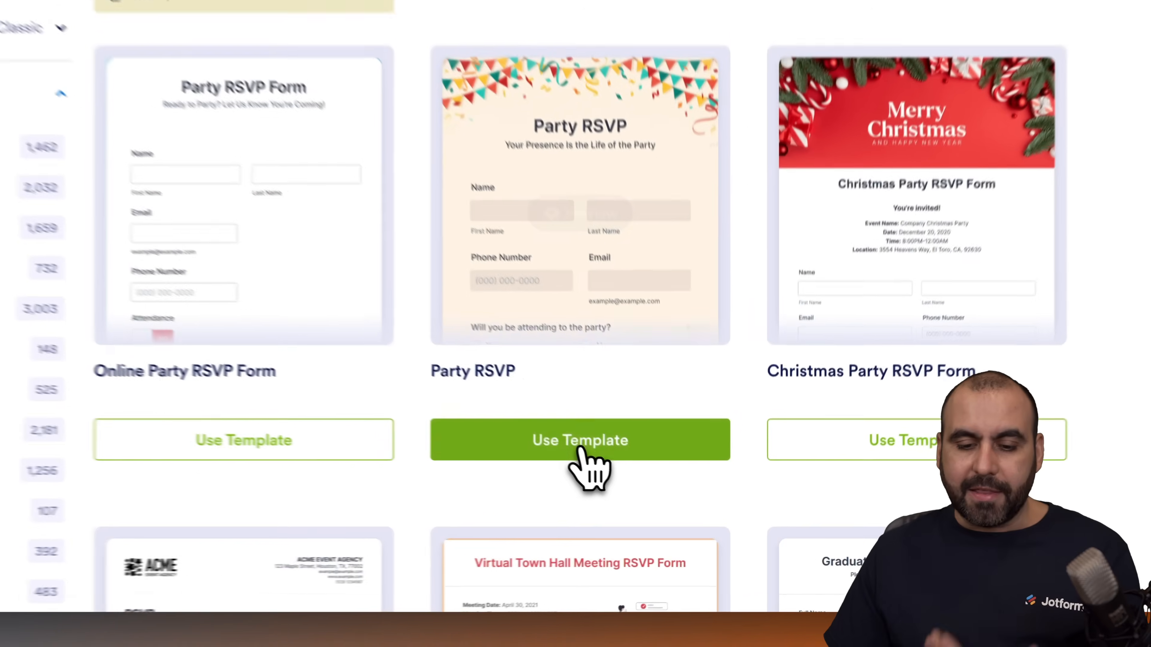
pyautogui.click(661, 487)
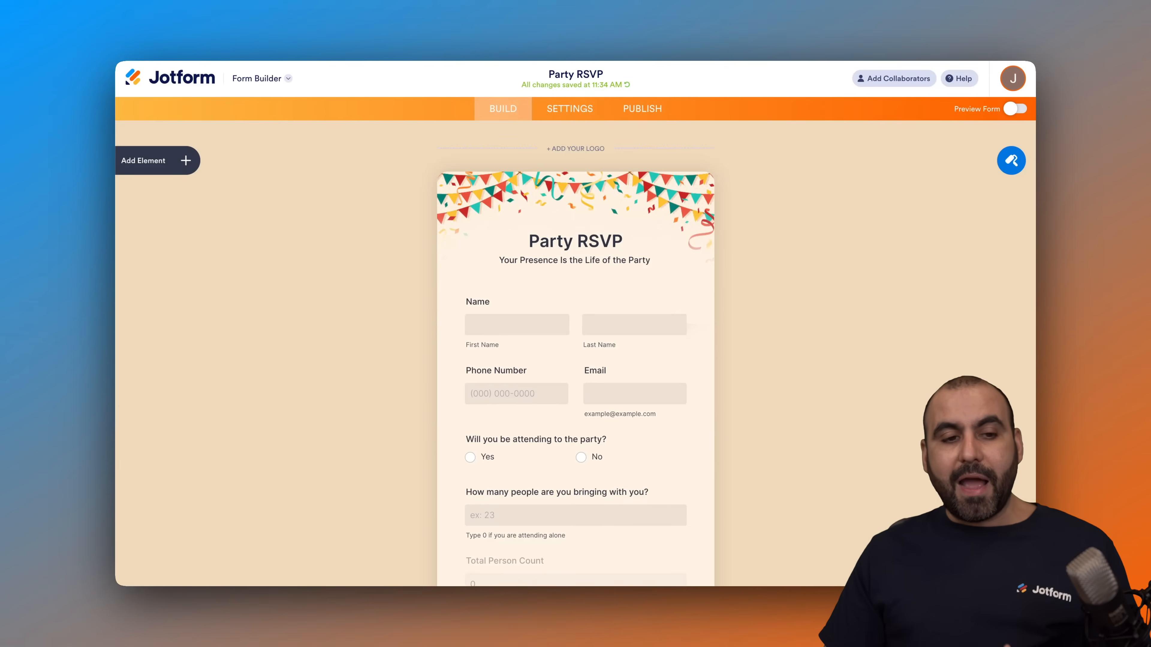
# Step: Add a "Maybe" option to the question "Will you be attending to the party?"
pyautogui.scroll(-3, 602, 313)
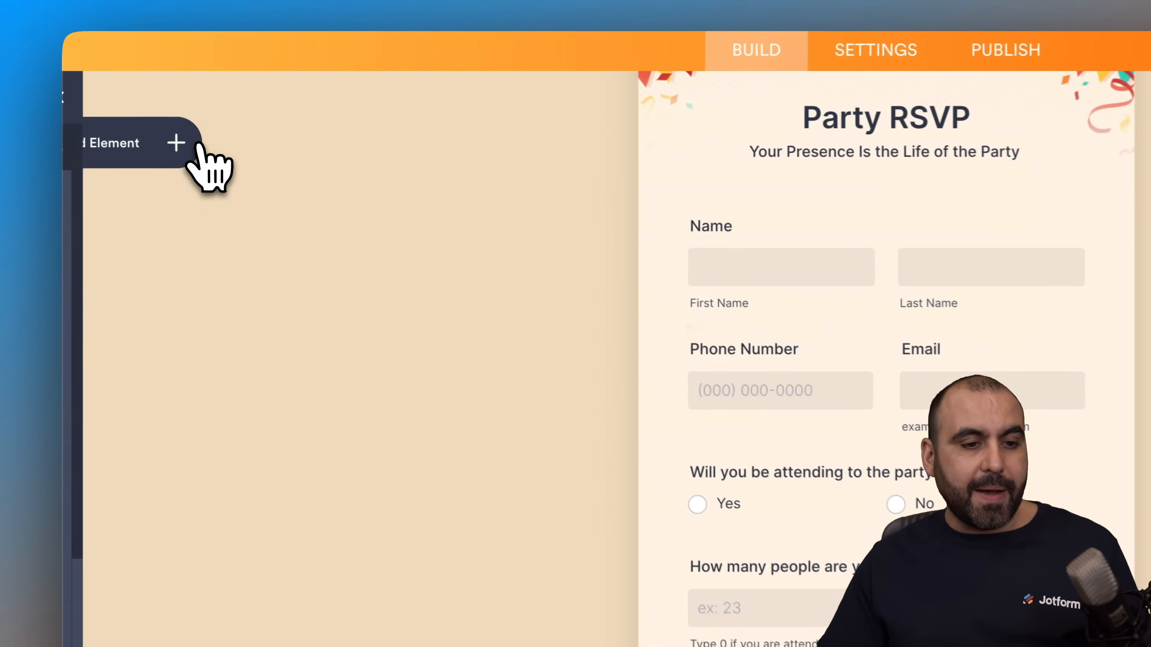
pyautogui.click(199, 146)
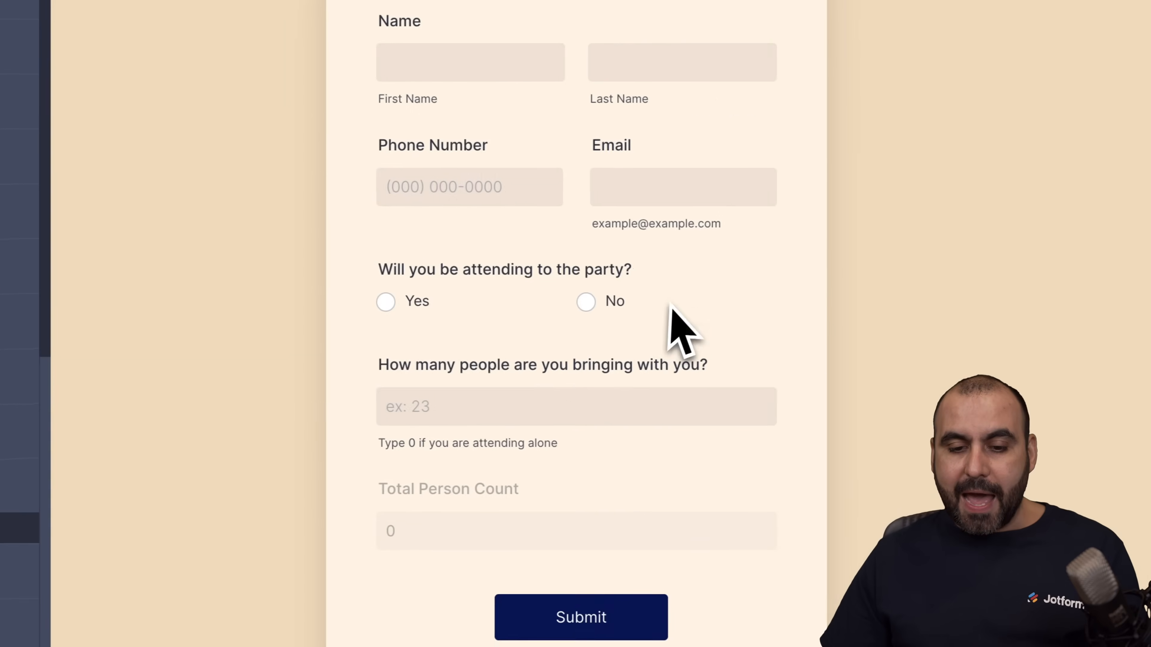
pyautogui.click(990, 315)
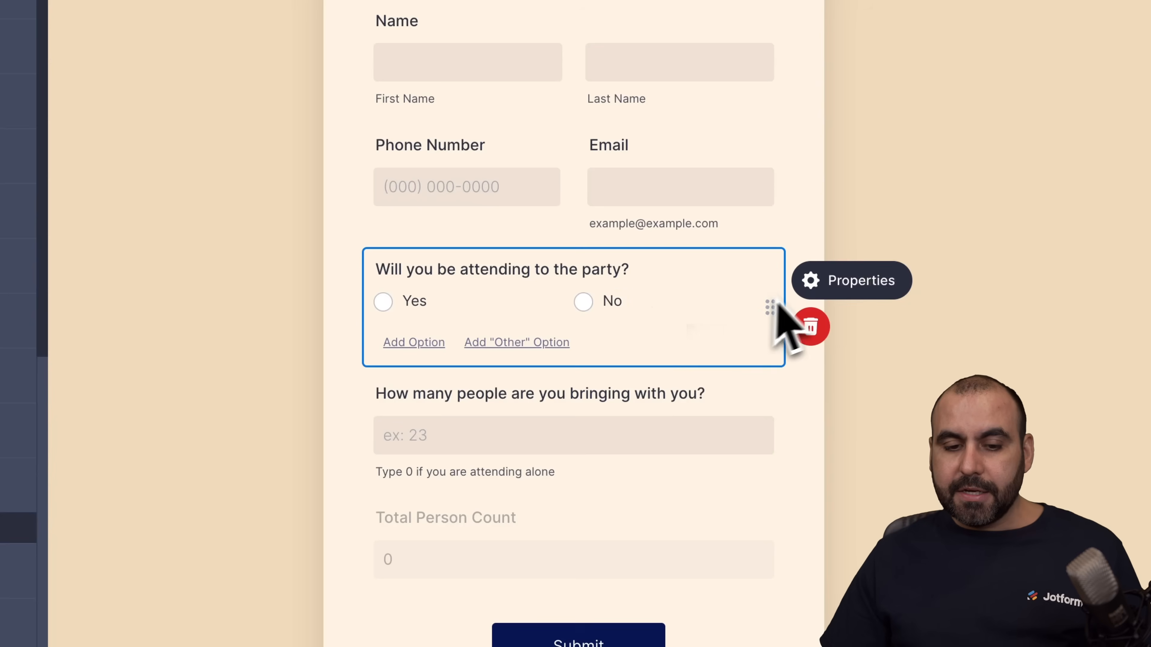
pyautogui.click(423, 342)
pyautogui.write('Maybe')
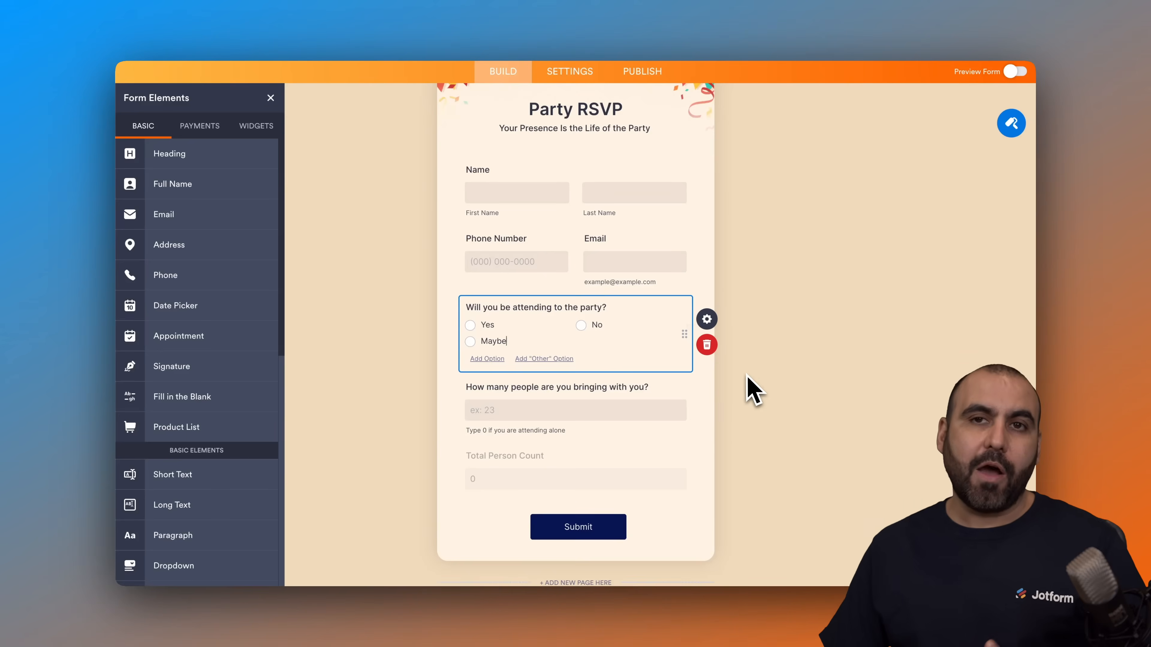
pyautogui.click(748, 377)
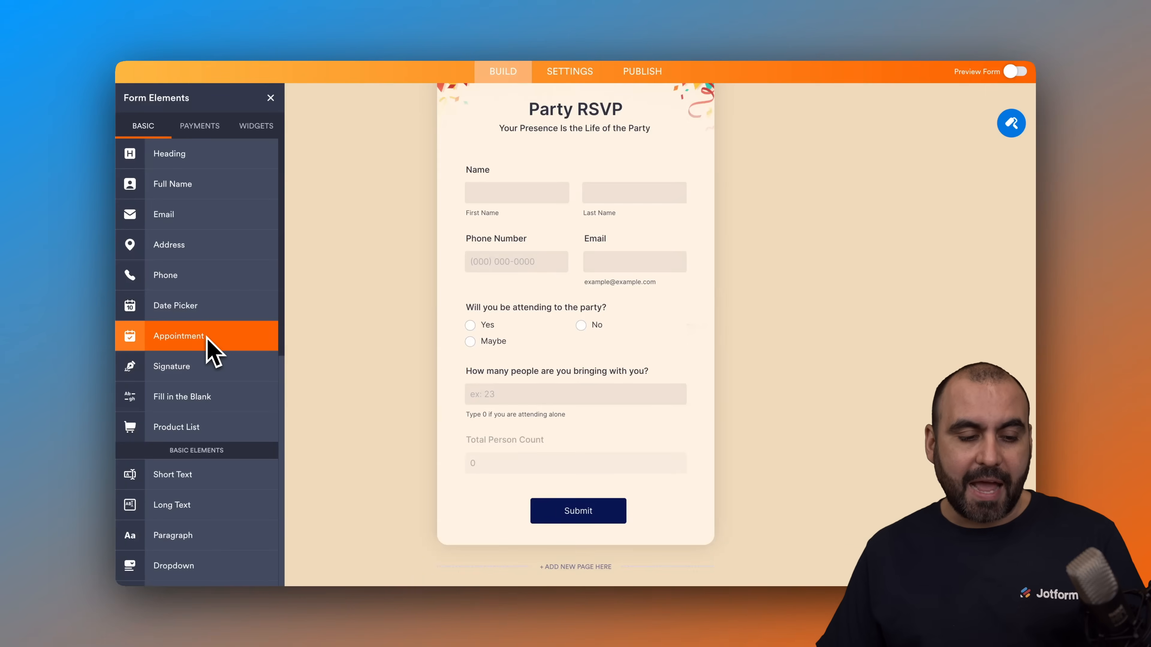
# Step: Add a short text field labelled "Do you have any allergies?" below the party attendance question
pyautogui.scroll(-5, 223, 395)
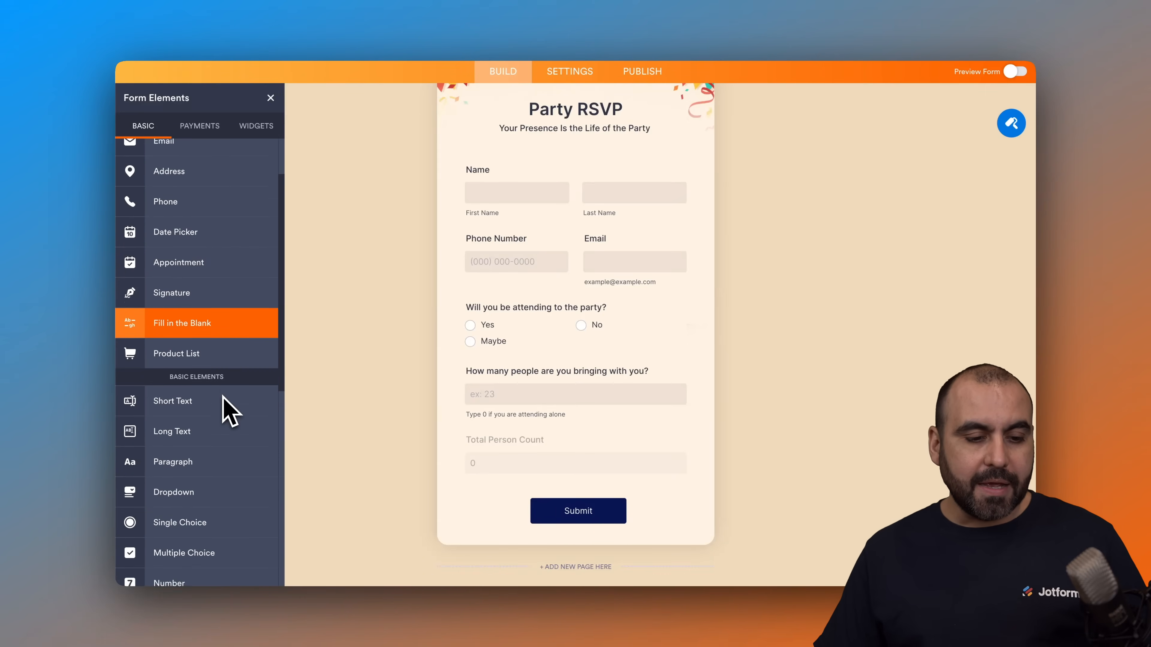
pyautogui.moveTo(202, 350); pyautogui.dragTo(530, 382)
pyautogui.write('Do you have any allergies?')
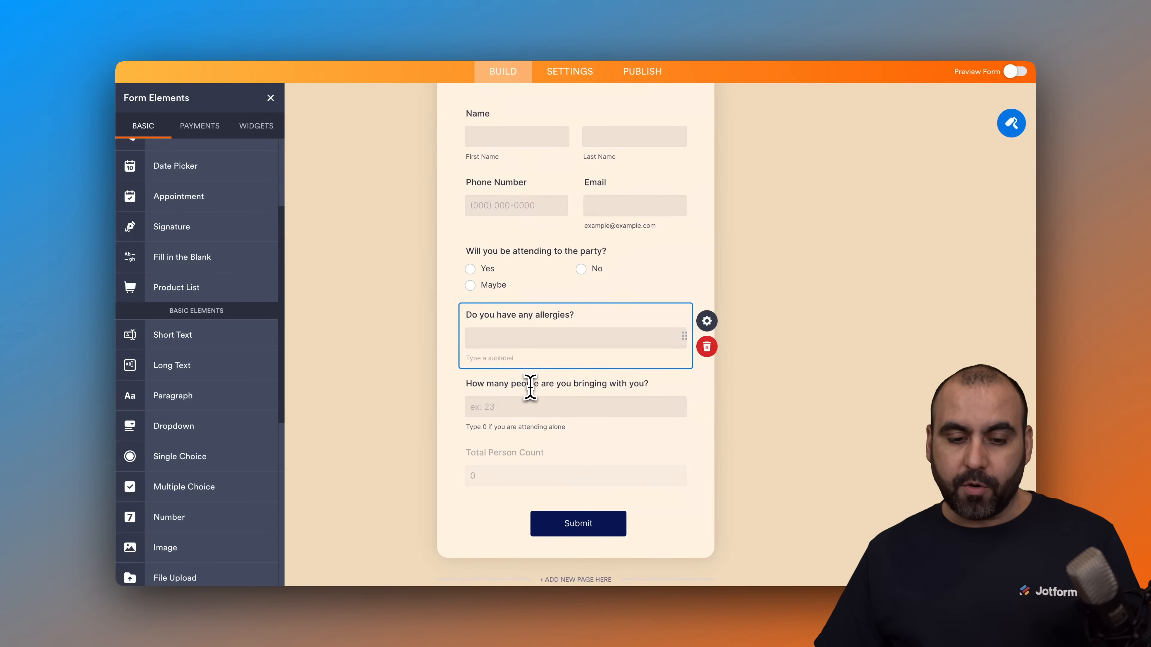
# Step: Replace the "How many people are you bringing with you?" field with a "How many will attend?" dropdown offering 1, 2, 3 and 4
pyautogui.click(522, 395)
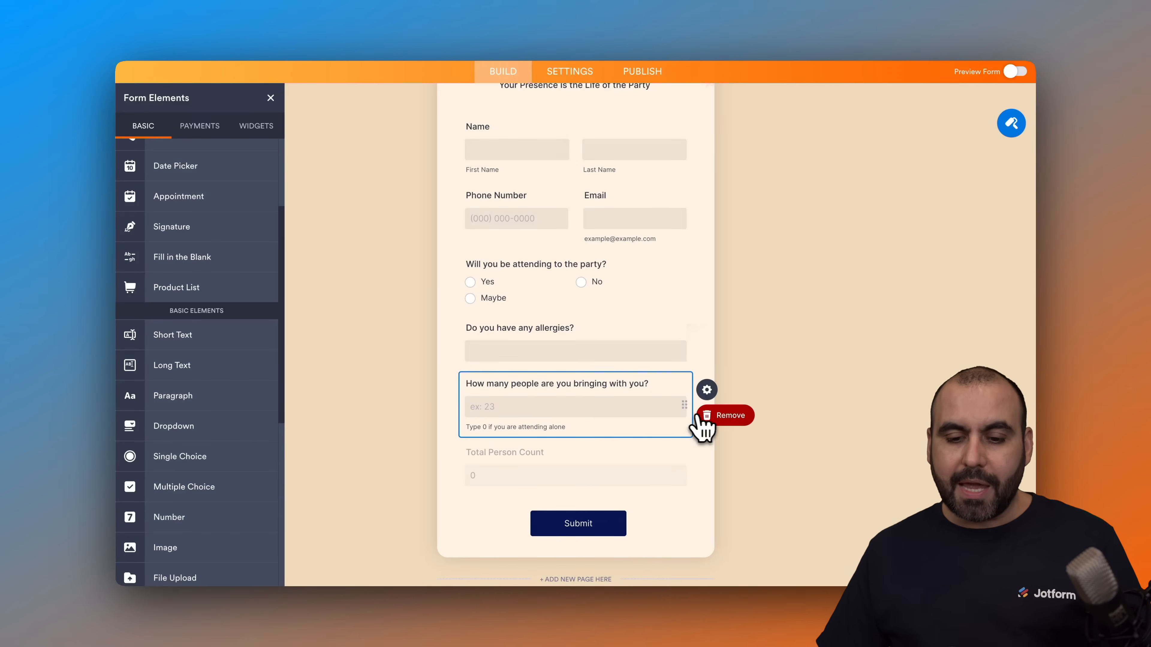
pyautogui.click(721, 415)
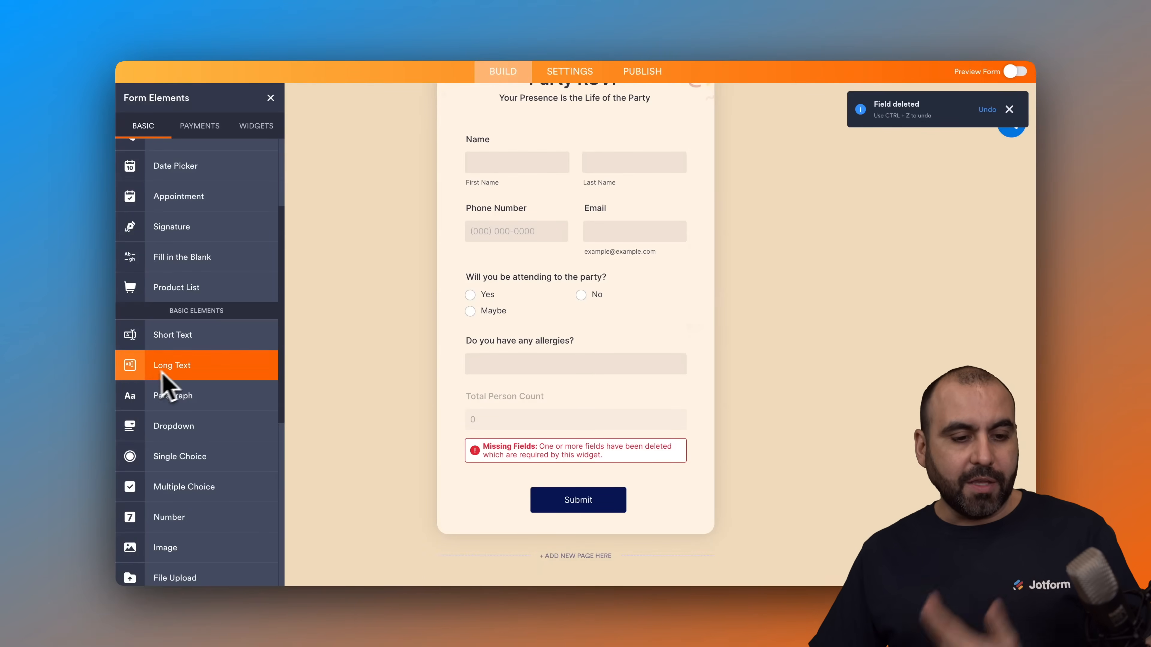
pyautogui.scroll(-2, 216, 342)
pyautogui.moveTo(193, 362); pyautogui.dragTo(541, 411)
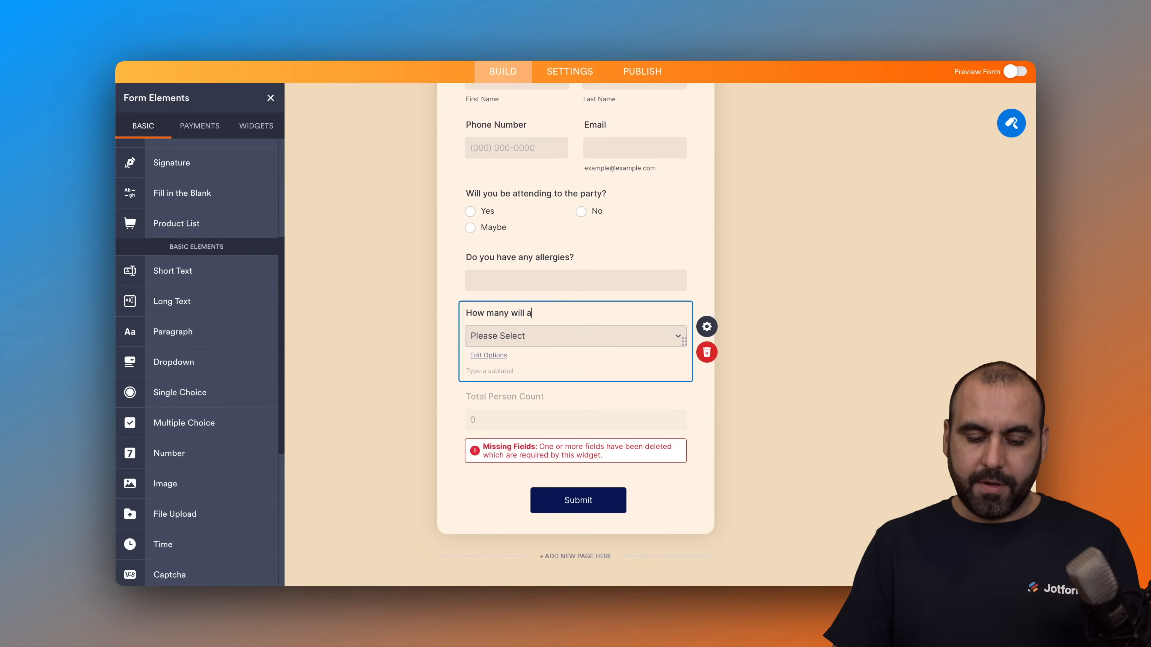
pyautogui.click(584, 335)
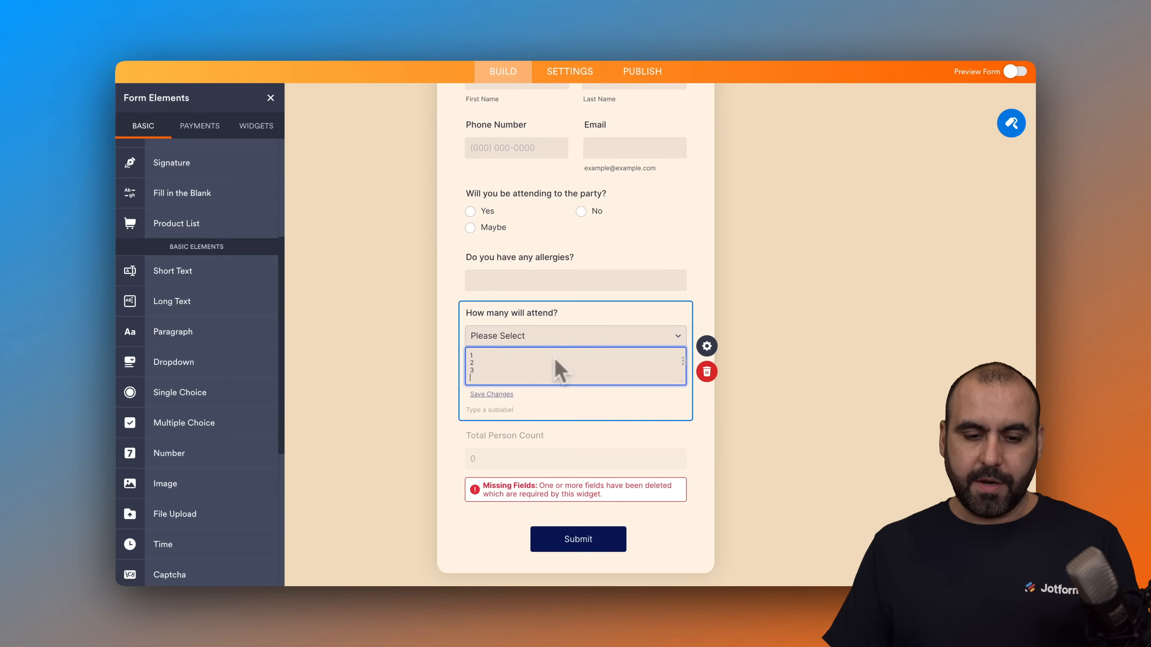
pyautogui.click(711, 424)
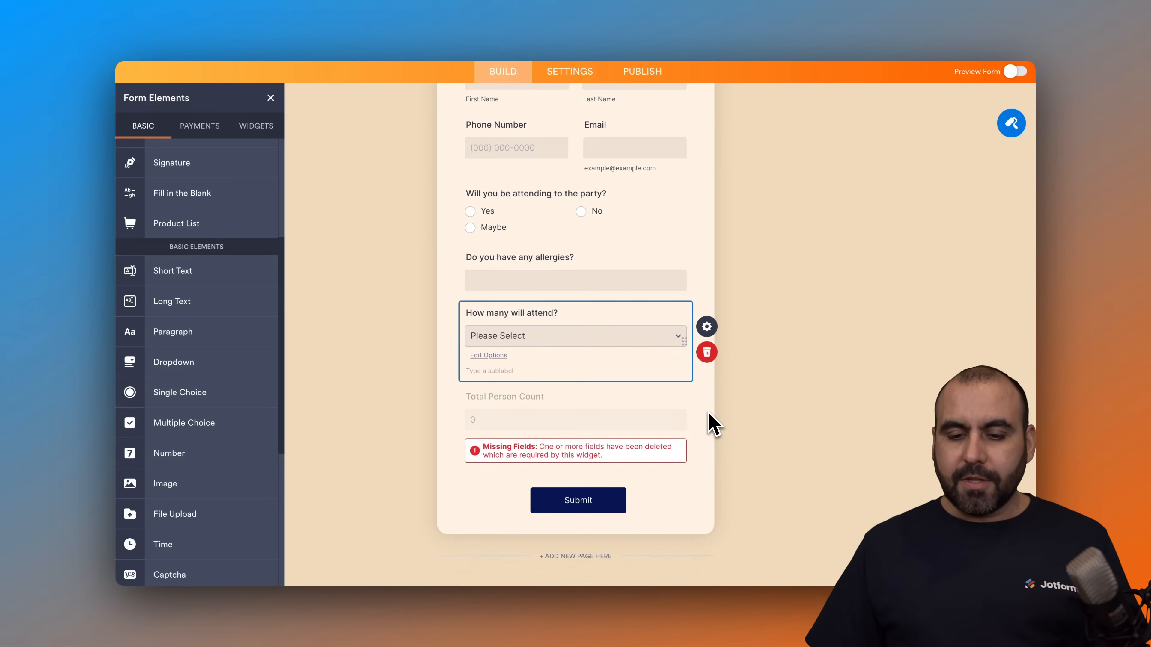
pyautogui.click(553, 338)
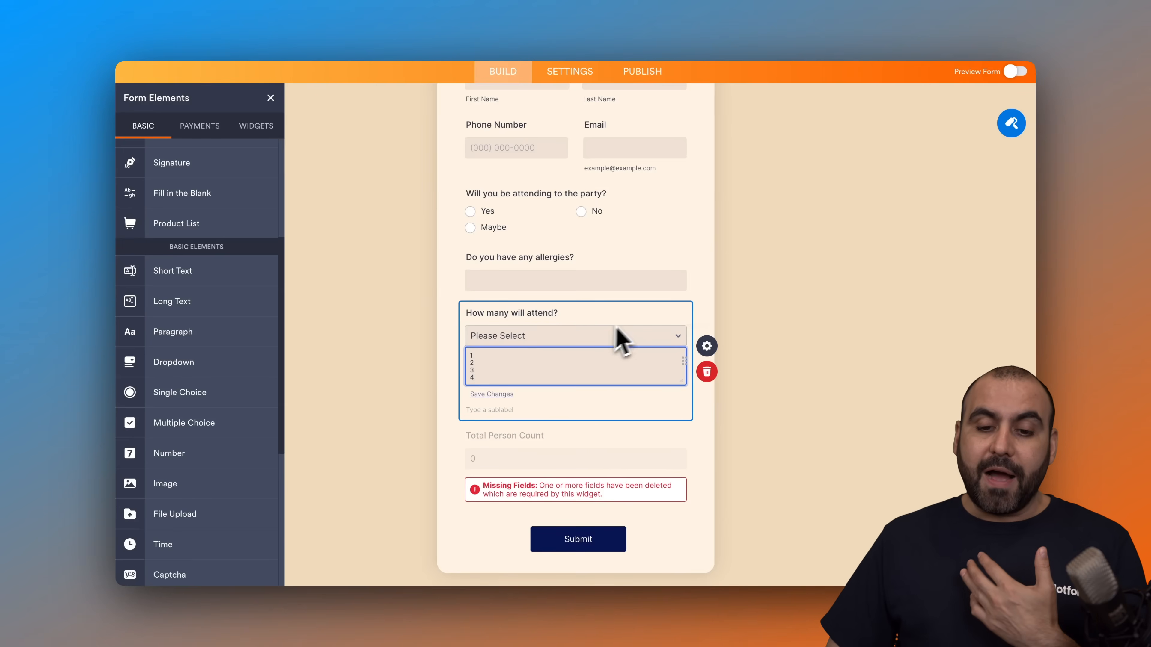
pyautogui.click(711, 311)
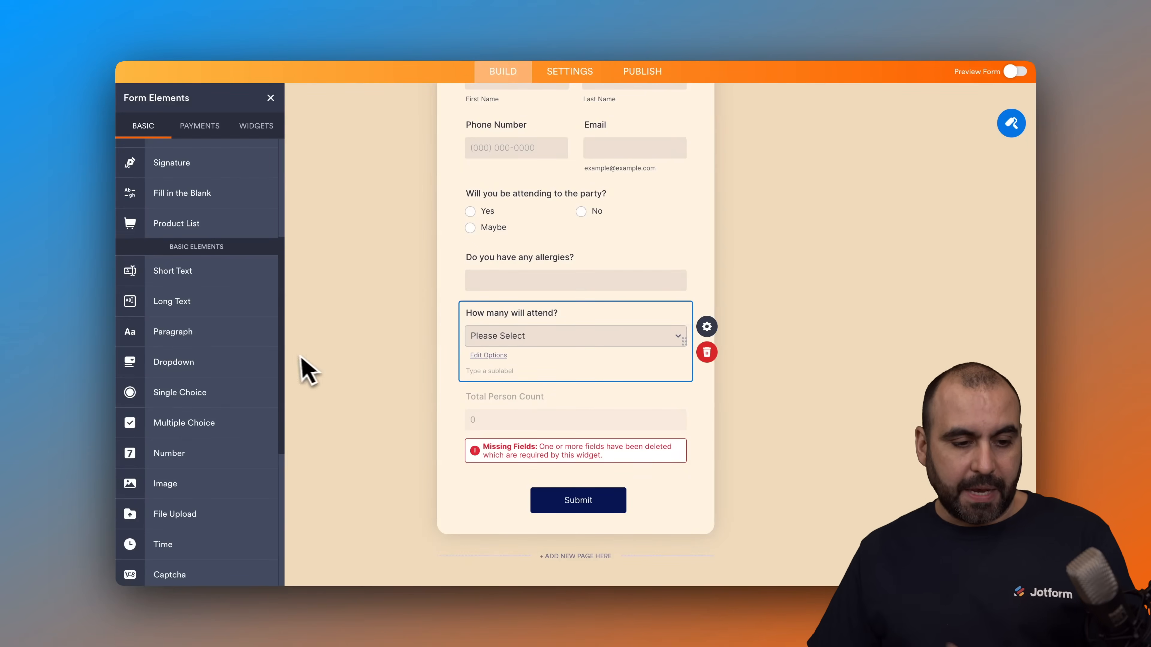
# Step: Add a single choice question titled "Meal Type?" below the "How many will attend?" dropdown
pyautogui.scroll(-1, 263, 384)
pyautogui.moveTo(240, 380); pyautogui.dragTo(567, 411)
pyautogui.write('M')
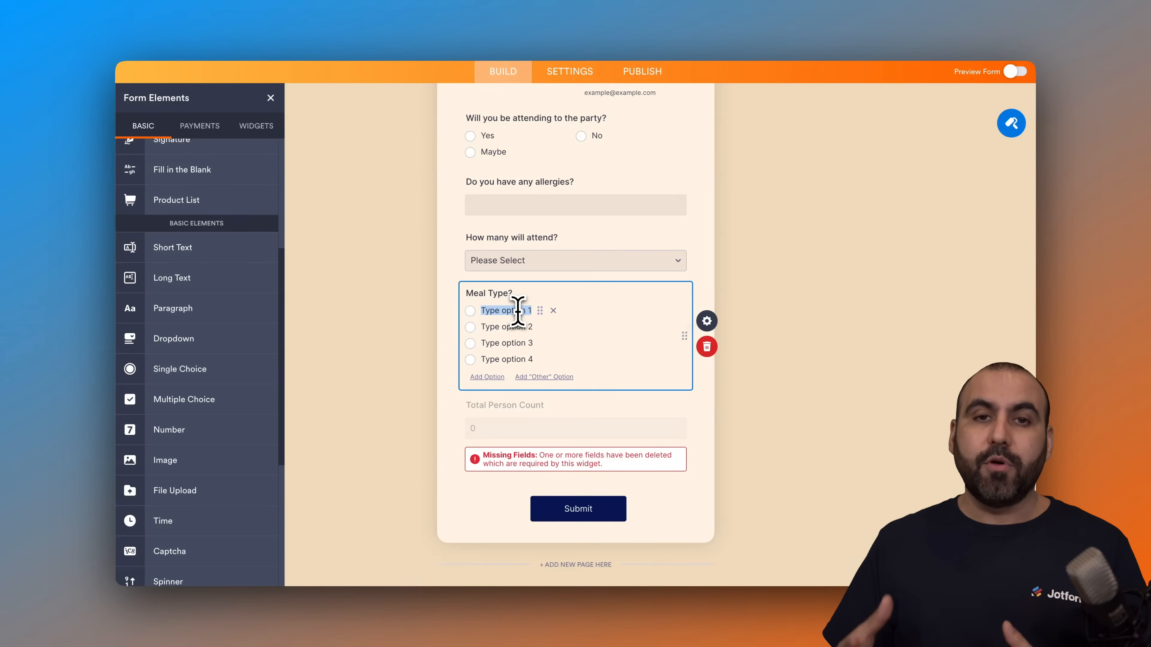
# Step: Set the meal type options to Chicken, Beef and Vegetarian, and remove the unused fourth option
pyautogui.write('Chicken')
pyautogui.click(518, 326)
pyautogui.write('Beef')
pyautogui.click(522, 344)
pyautogui.write('Vegetarian')
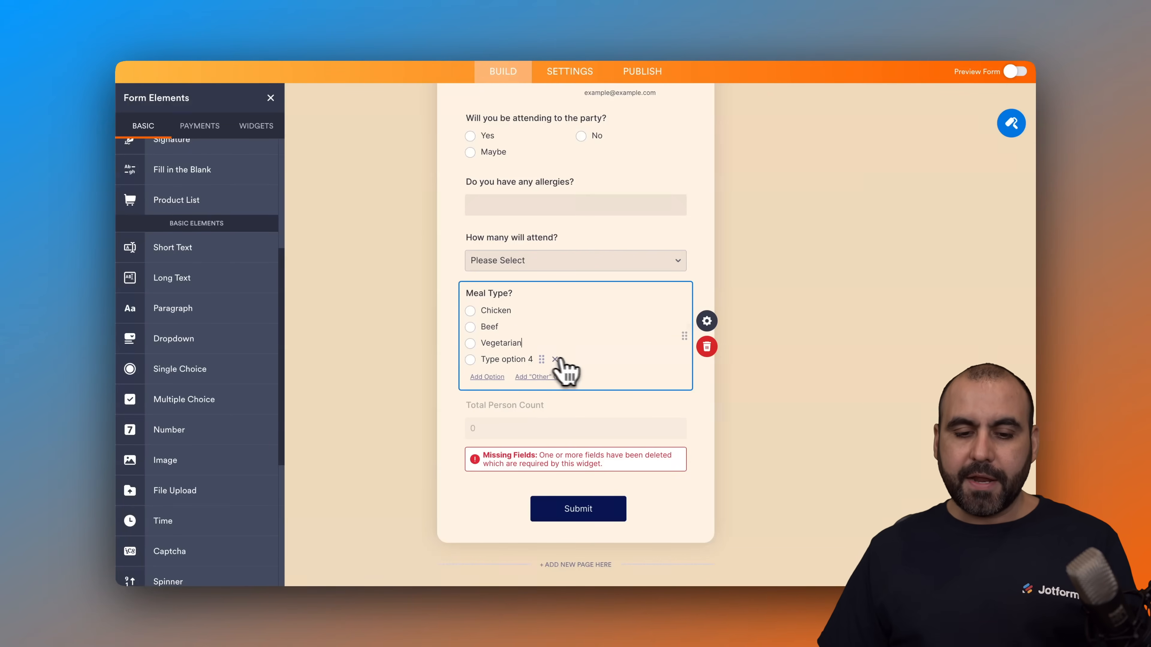
pyautogui.click(559, 359)
pyautogui.click(718, 400)
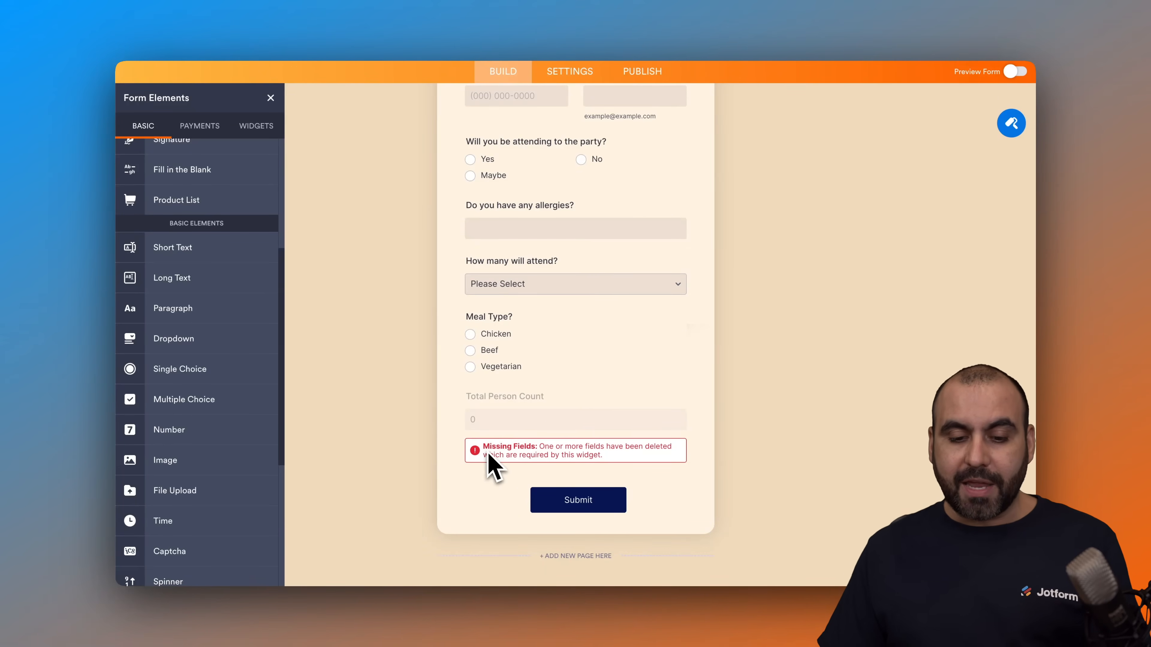
# Step: Replace the missing field in the Total Person Count calculation with "How many will attend?" and save the widget
pyautogui.click(548, 451)
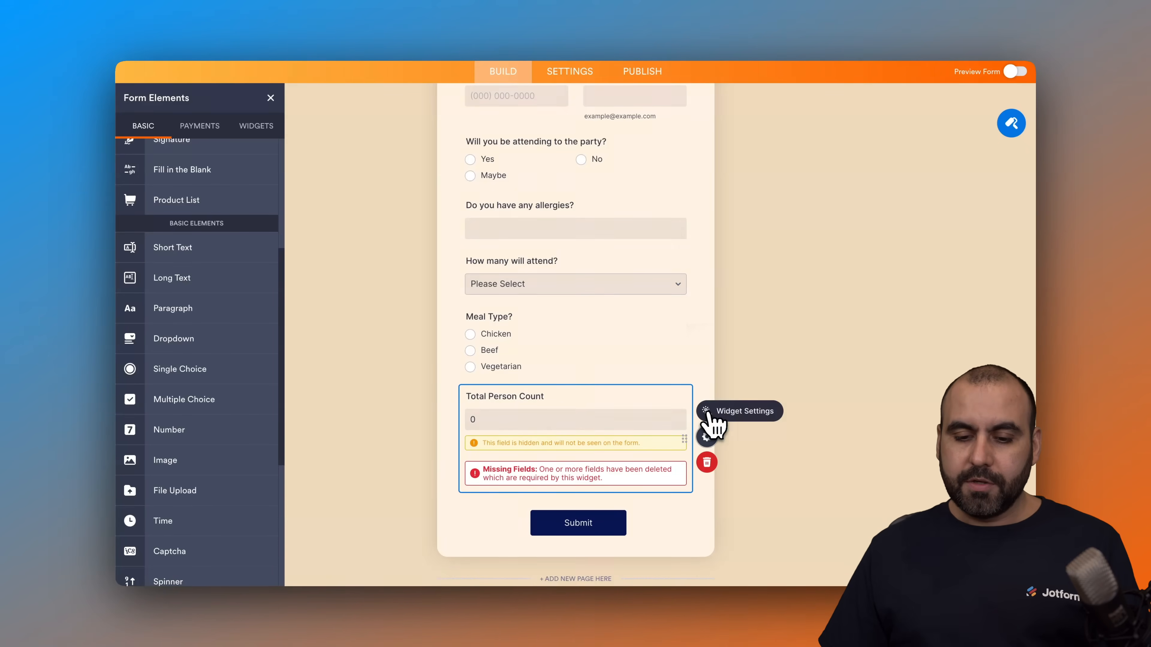
pyautogui.click(707, 437)
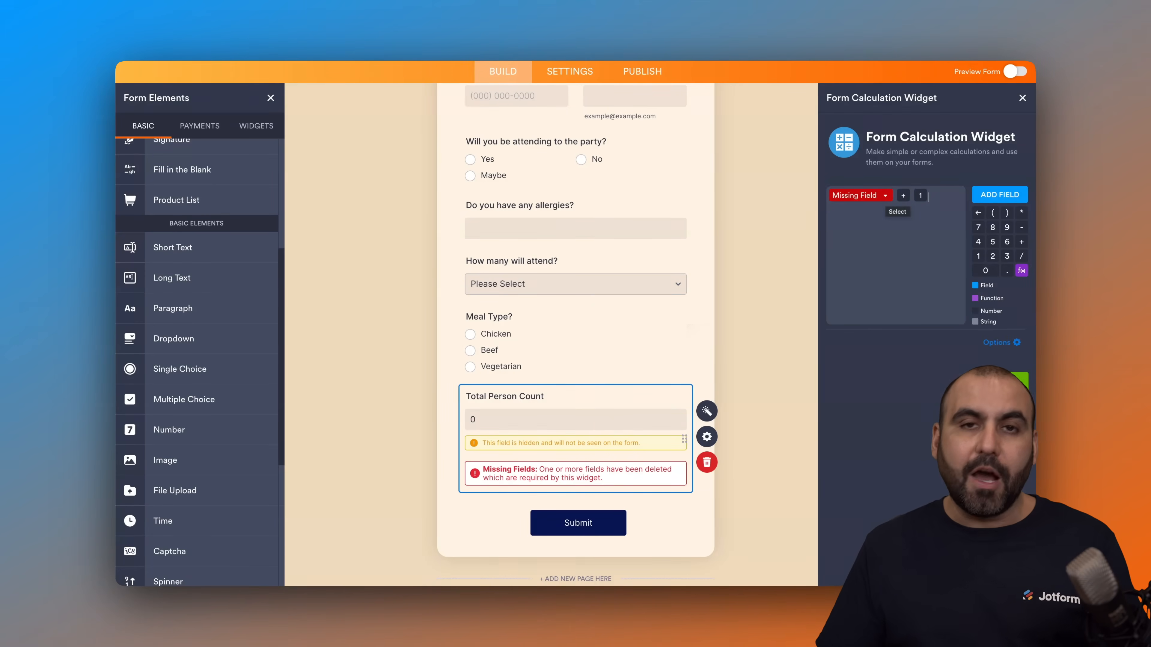
pyautogui.click(883, 196)
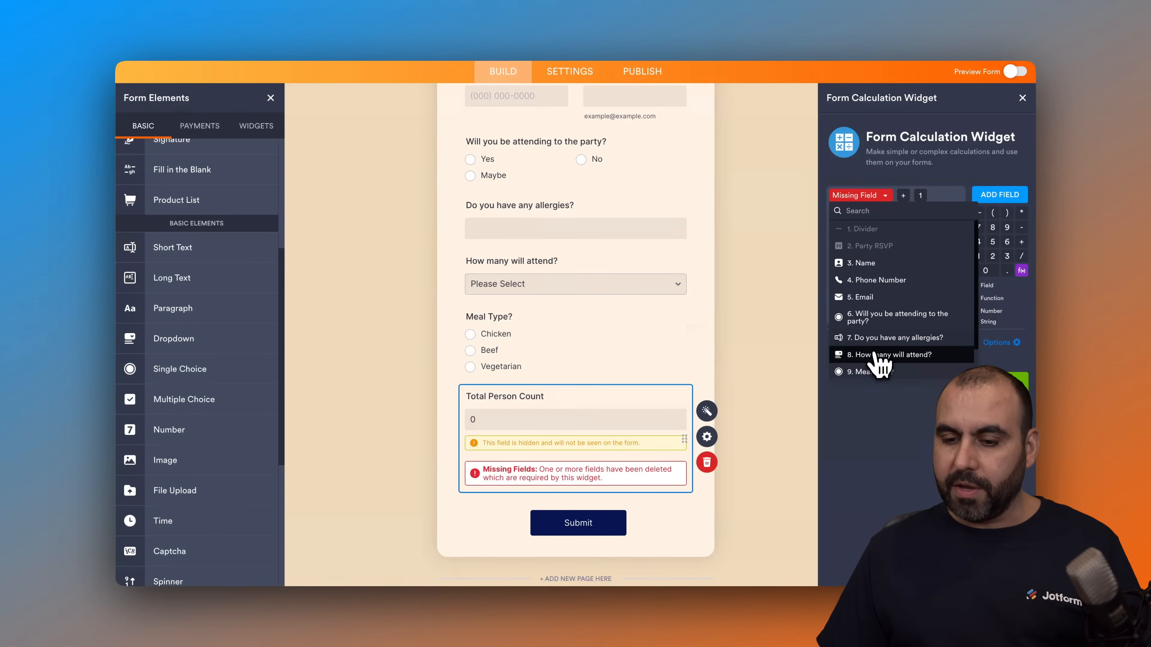
pyautogui.click(883, 355)
pyautogui.click(1022, 387)
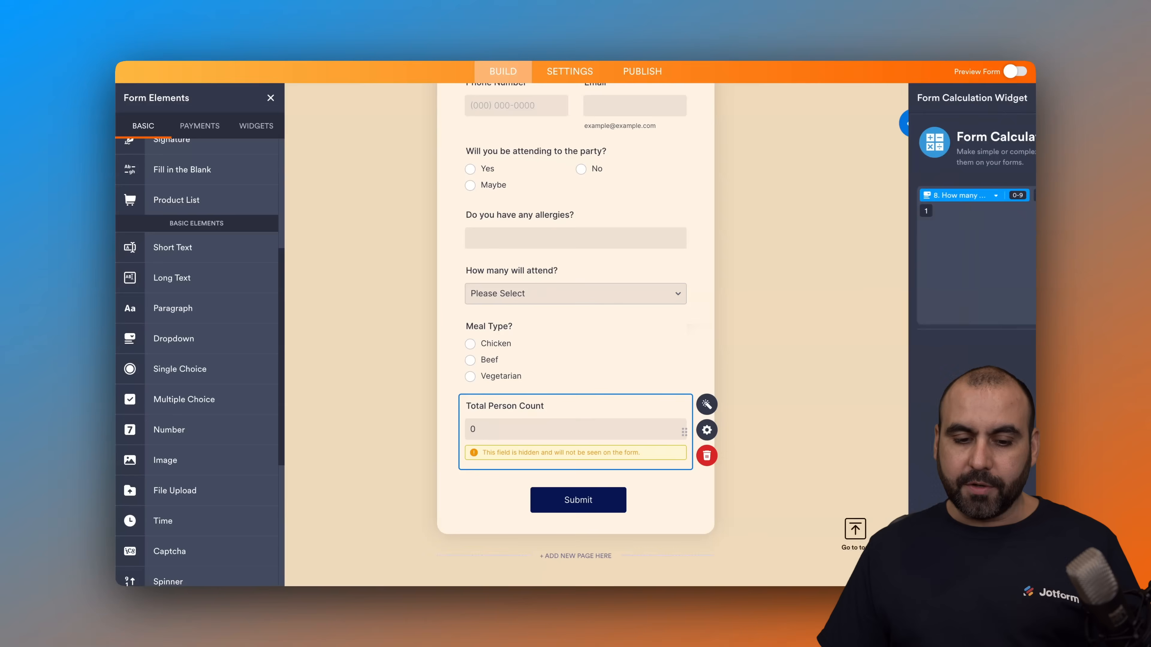
pyautogui.click(746, 377)
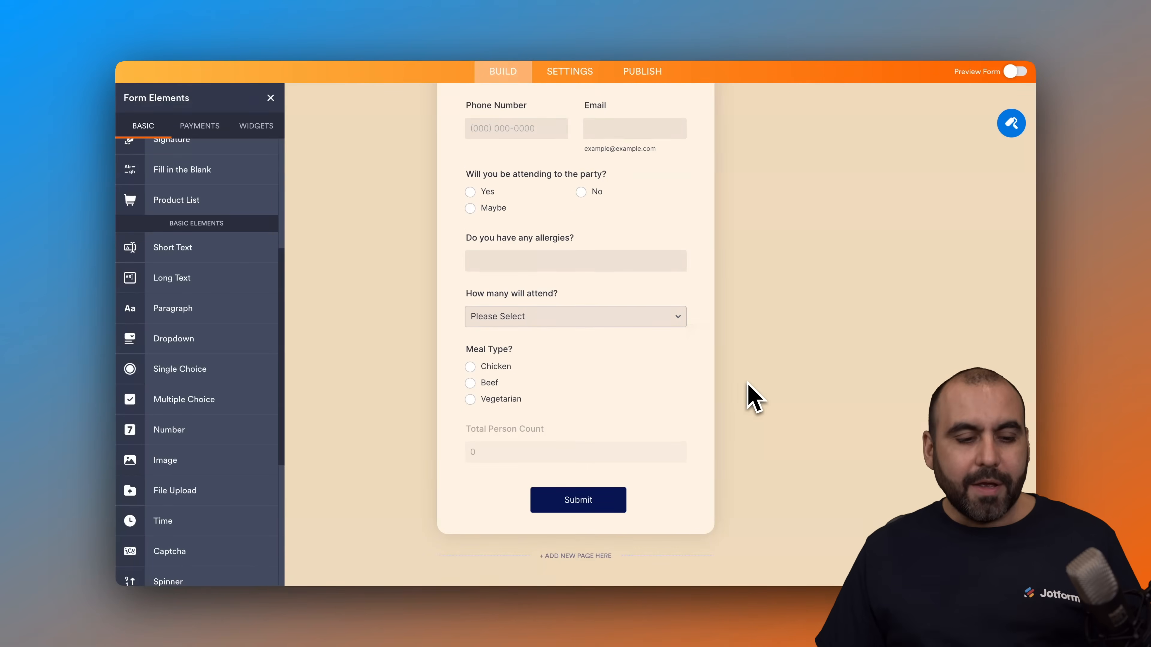
# Step: Examine the basic, payment and widget elements available for the form
pyautogui.scroll(-5, 193, 385)
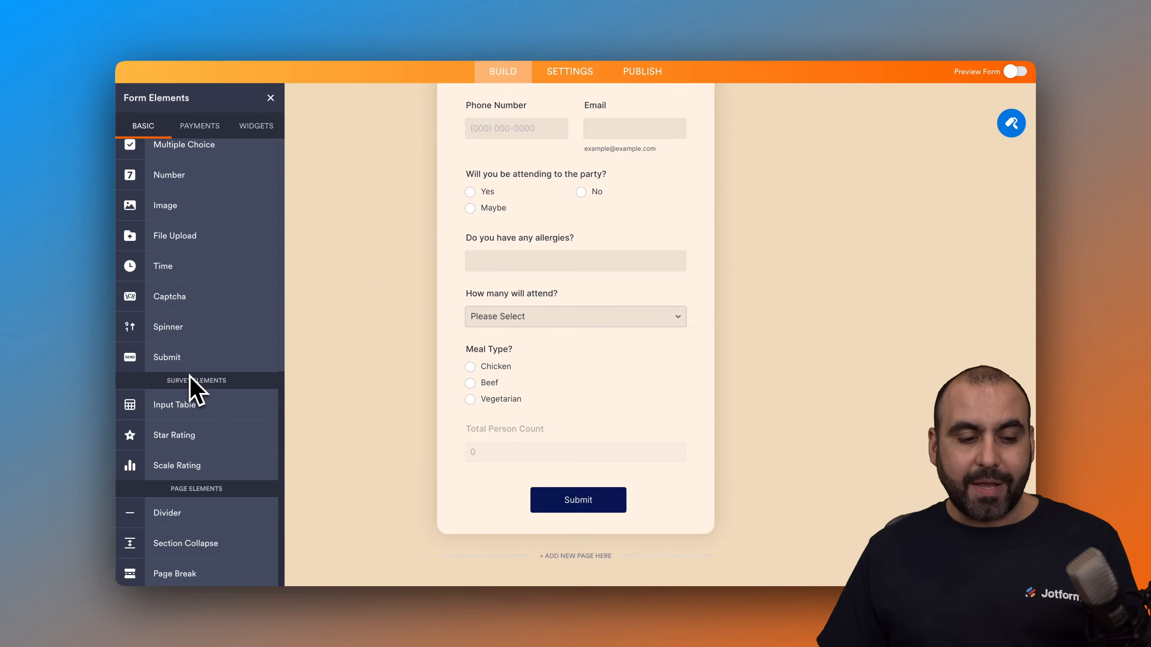
pyautogui.scroll(5, 190, 375)
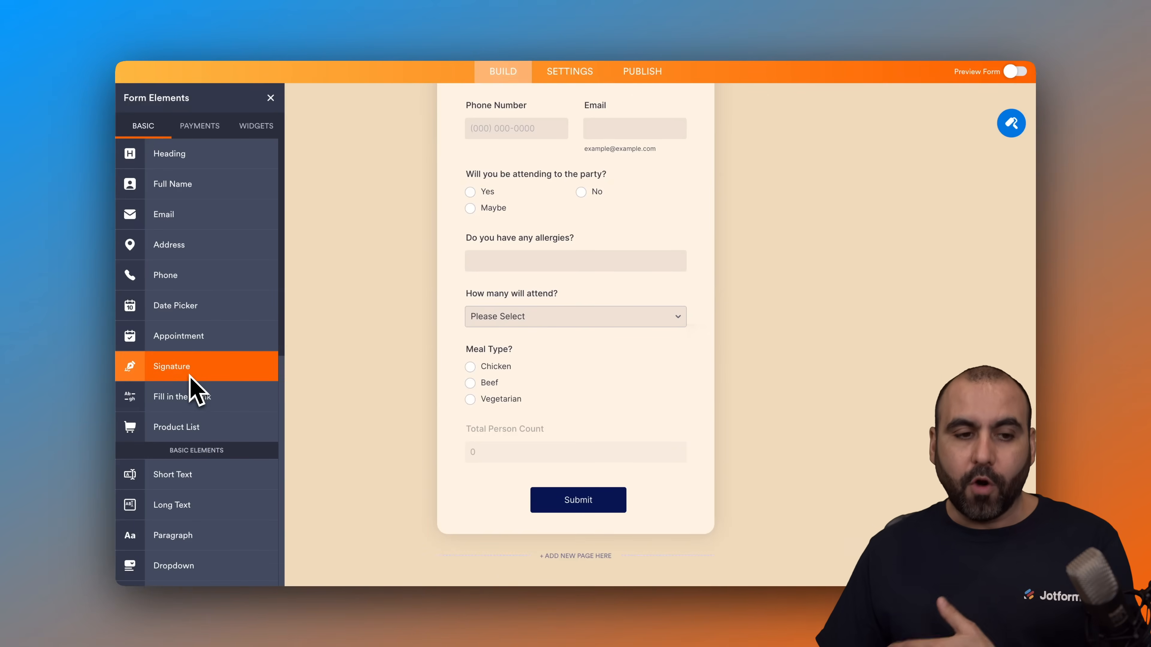
pyautogui.click(199, 127)
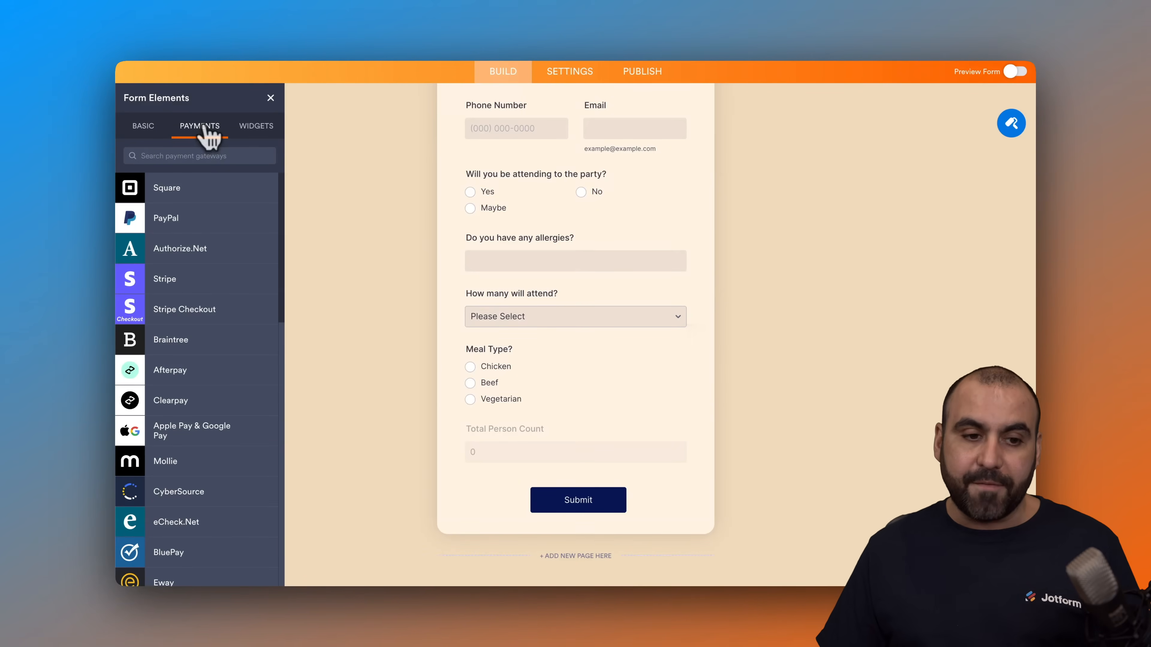
pyautogui.click(256, 127)
pyautogui.scroll(-5, 190, 430)
pyautogui.scroll(-3, 182, 435)
pyautogui.scroll(6, 181, 435)
pyautogui.click(144, 130)
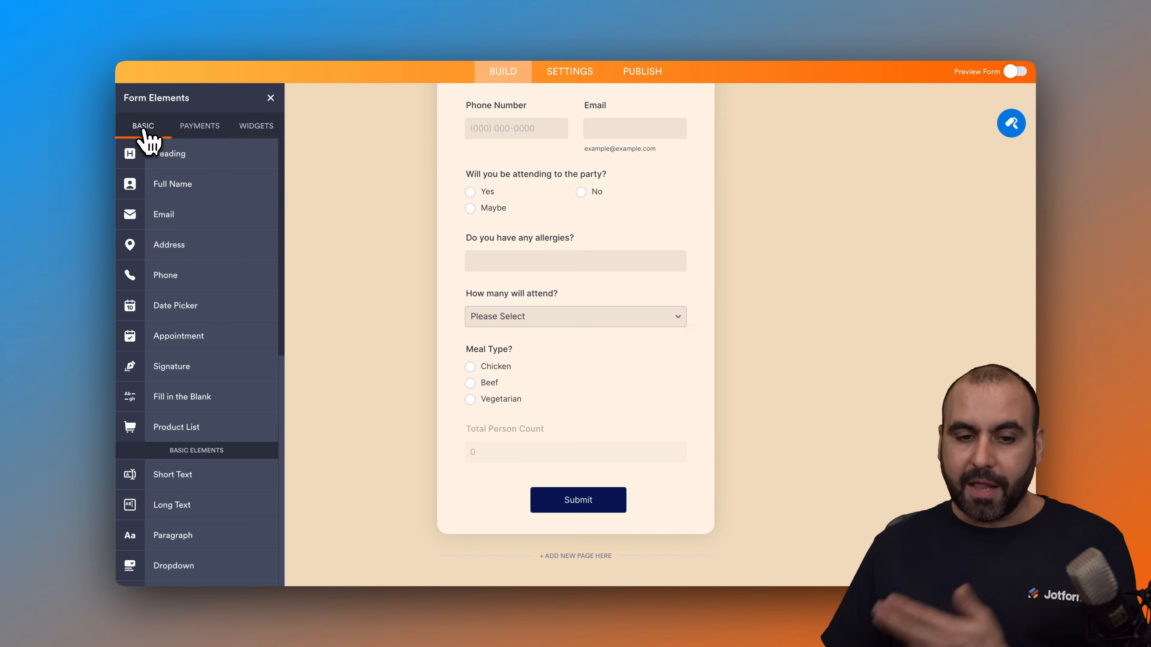
pyautogui.click(271, 98)
# Step: Try the teal colour scheme and the orange-and-yellow colour scheme on the Party RSVP form in the Form Designer
pyautogui.scroll(5, 362, 186)
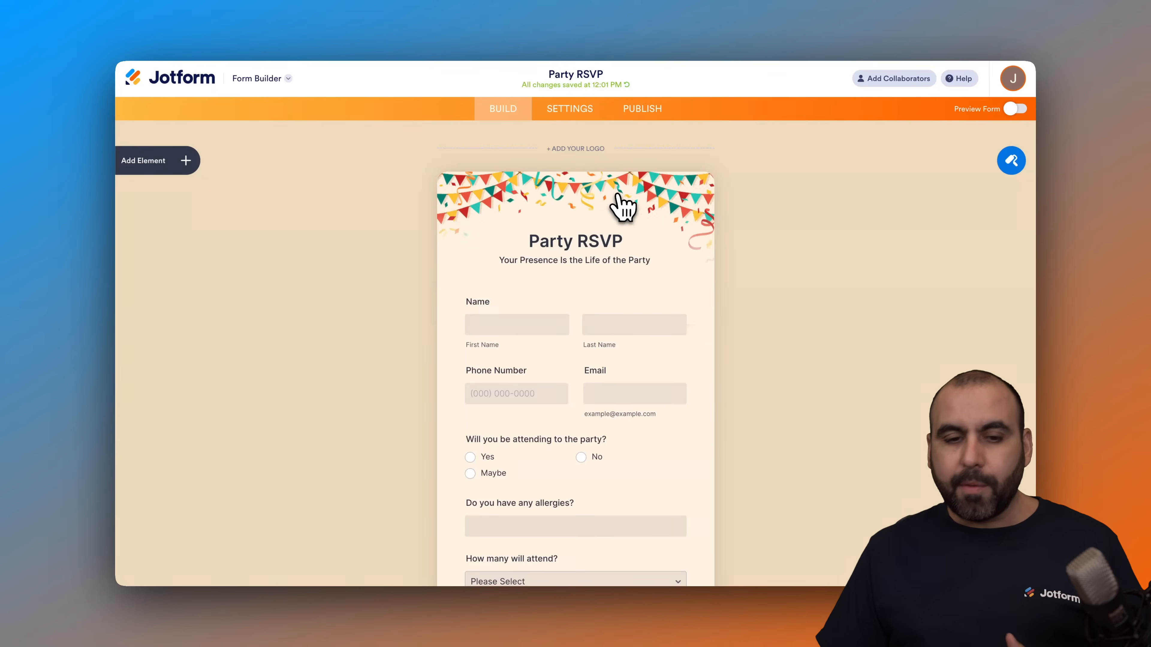
pyautogui.click(1011, 165)
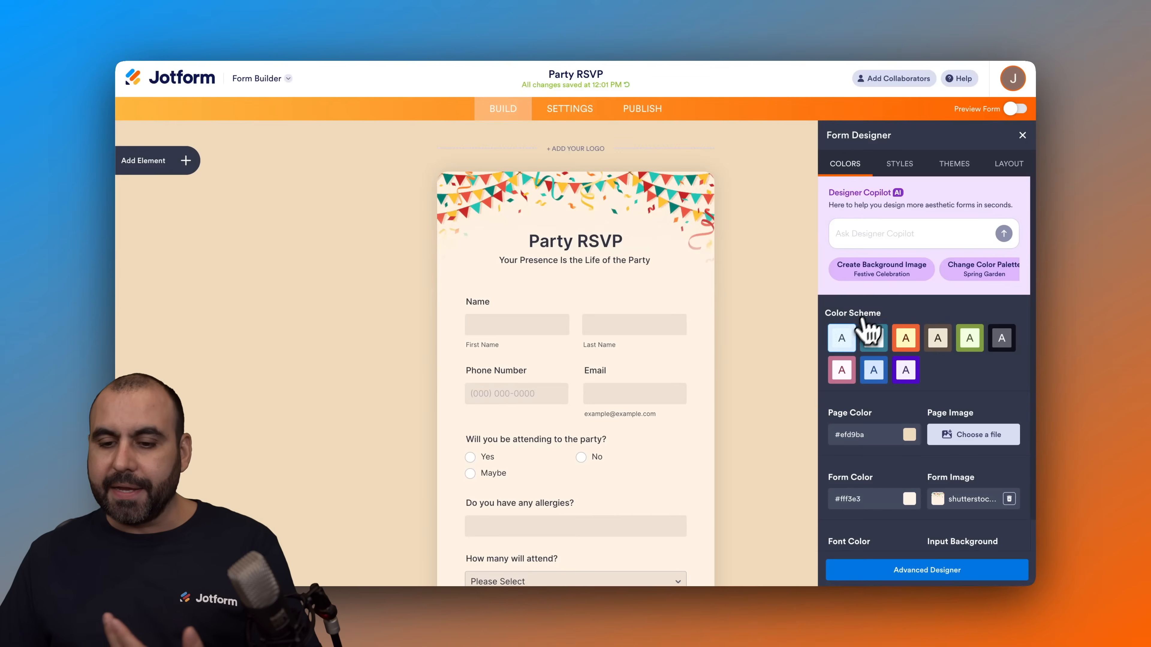
pyautogui.click(873, 339)
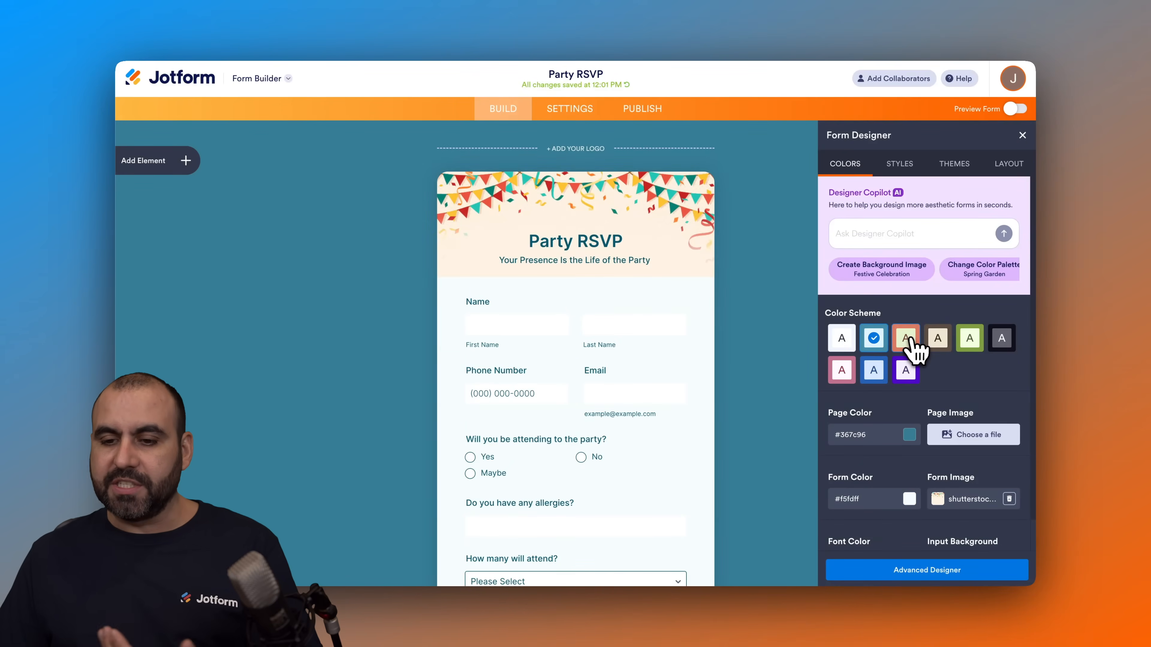
pyautogui.click(905, 339)
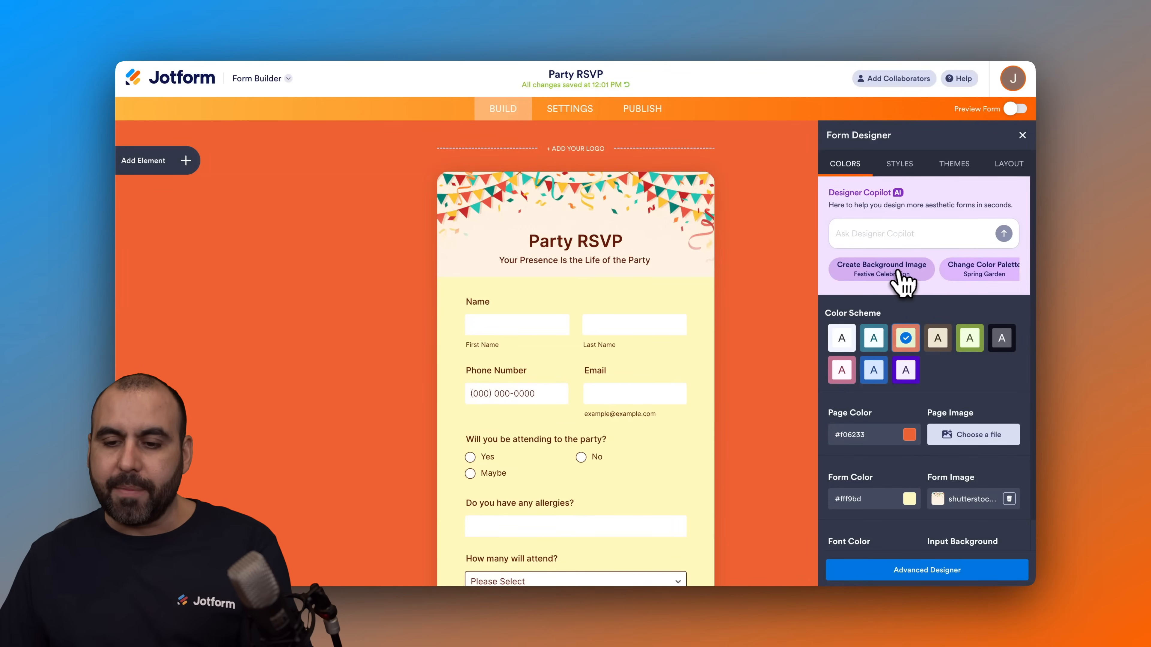
# Step: Generate a cheerful festive celebration background with confetti and balloons through Designer Copilot's suggested background image prompt
pyautogui.click(881, 270)
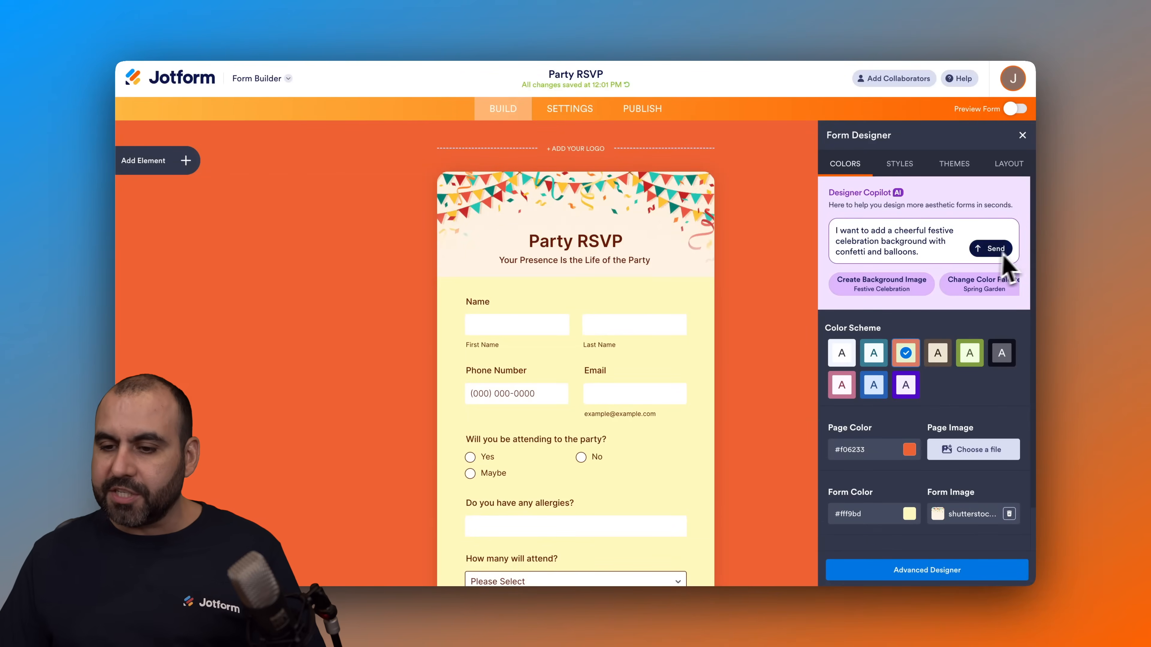
pyautogui.click(1004, 235)
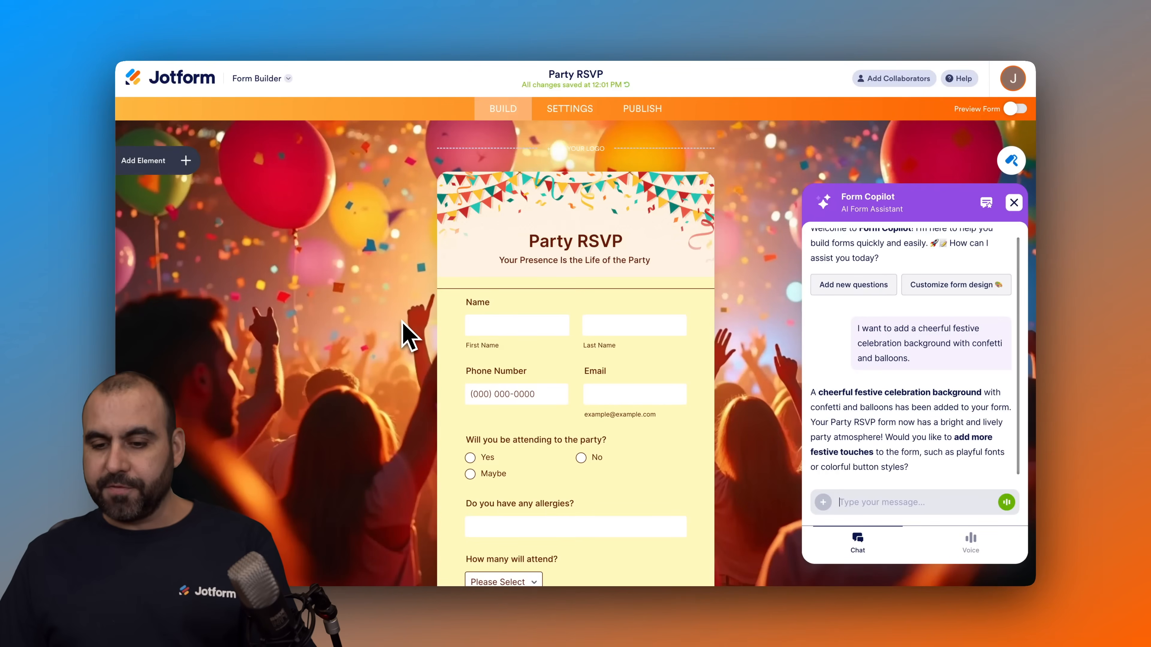
pyautogui.click(1014, 202)
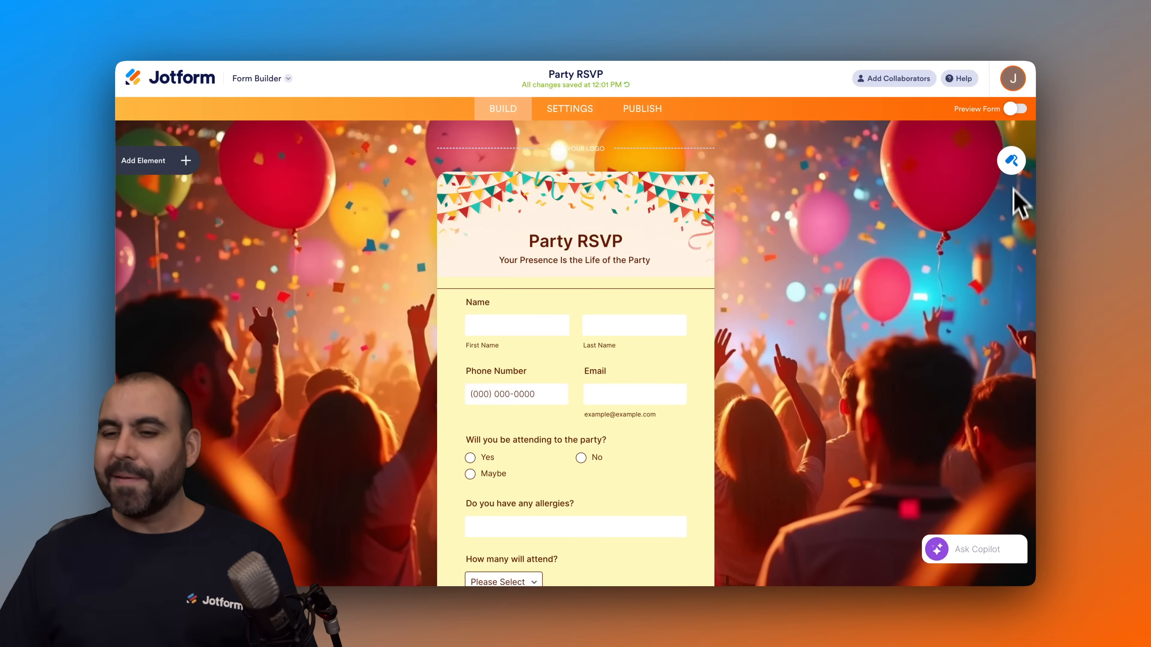
# Step: Review the Form Designer's colour, page image, form width, spacing, font, button style and custom CSS options
pyautogui.click(1012, 160)
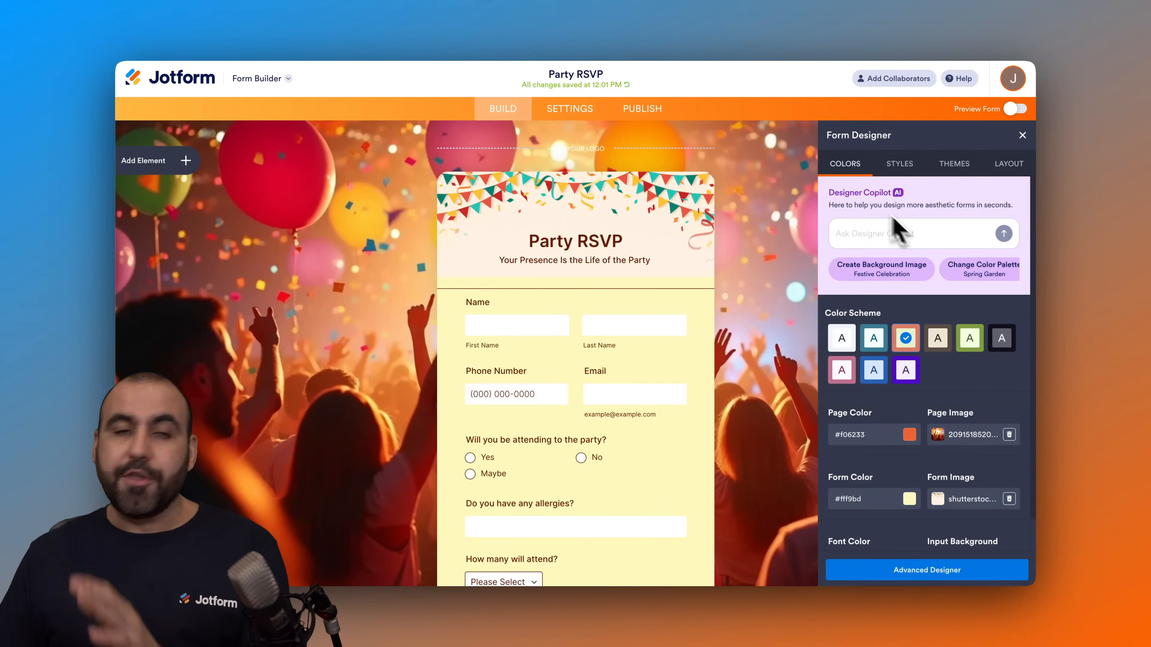
pyautogui.scroll(-1, 913, 206)
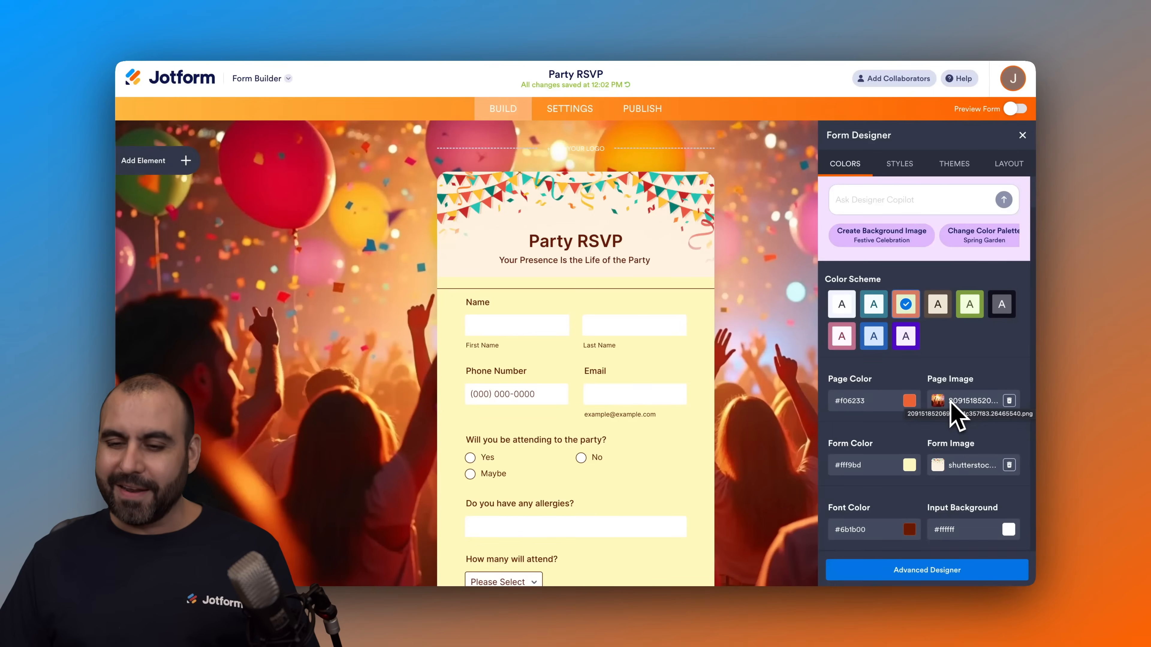
pyautogui.click(900, 167)
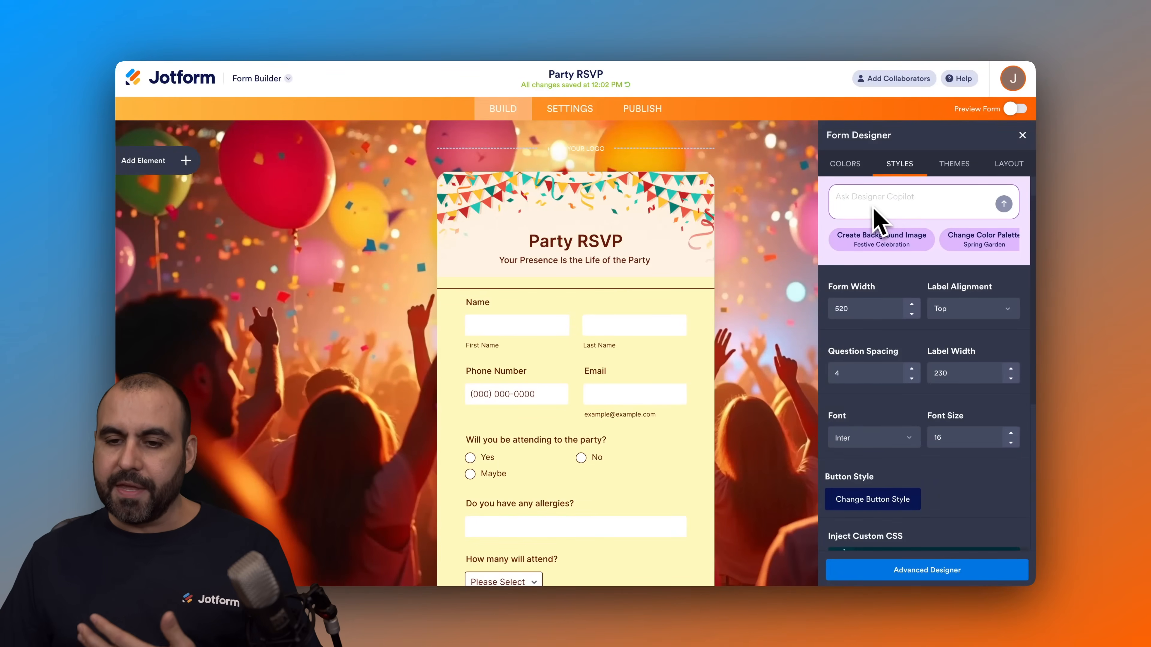
pyautogui.scroll(-2, 924, 480)
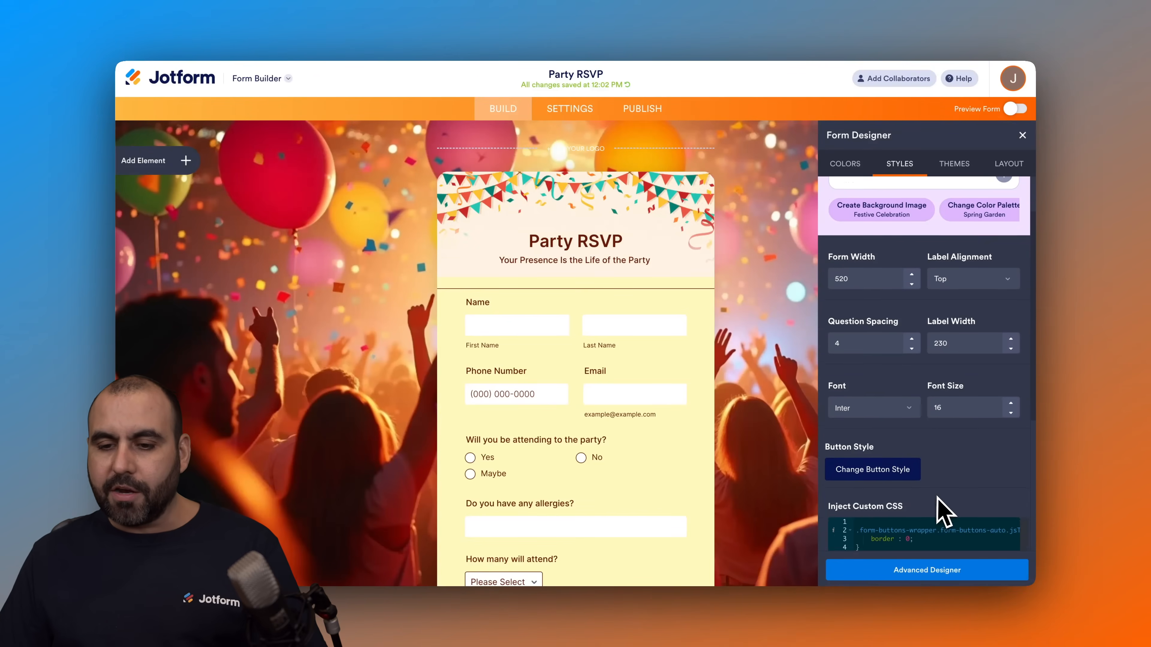
pyautogui.scroll(-6, 997, 288)
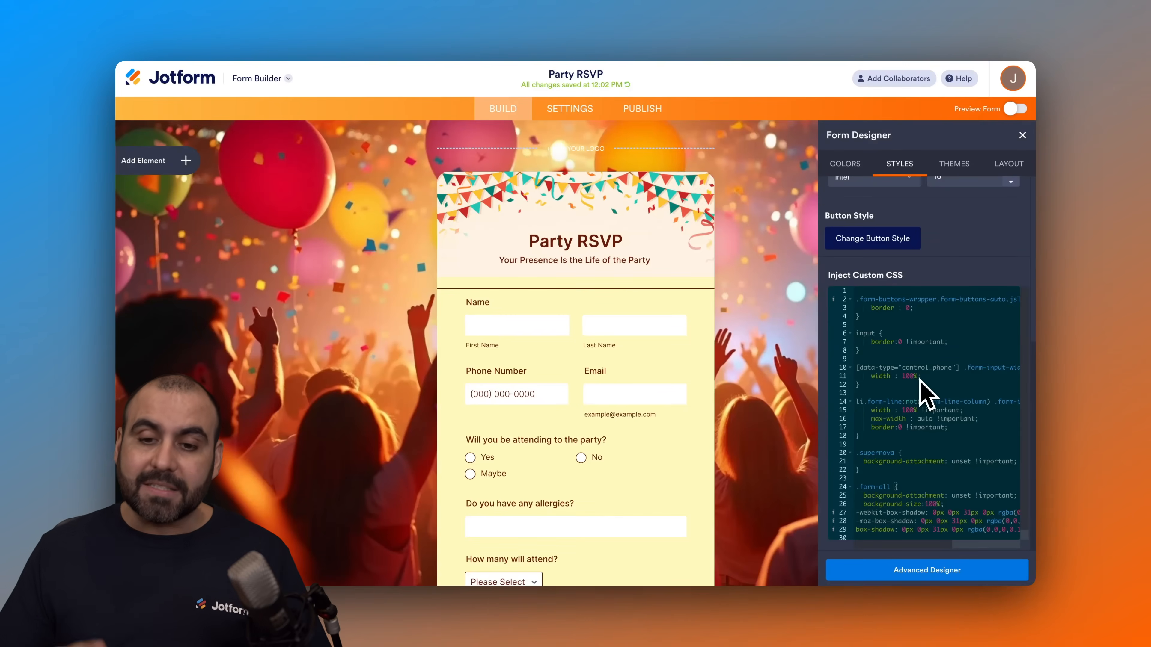
pyautogui.scroll(6, 925, 258)
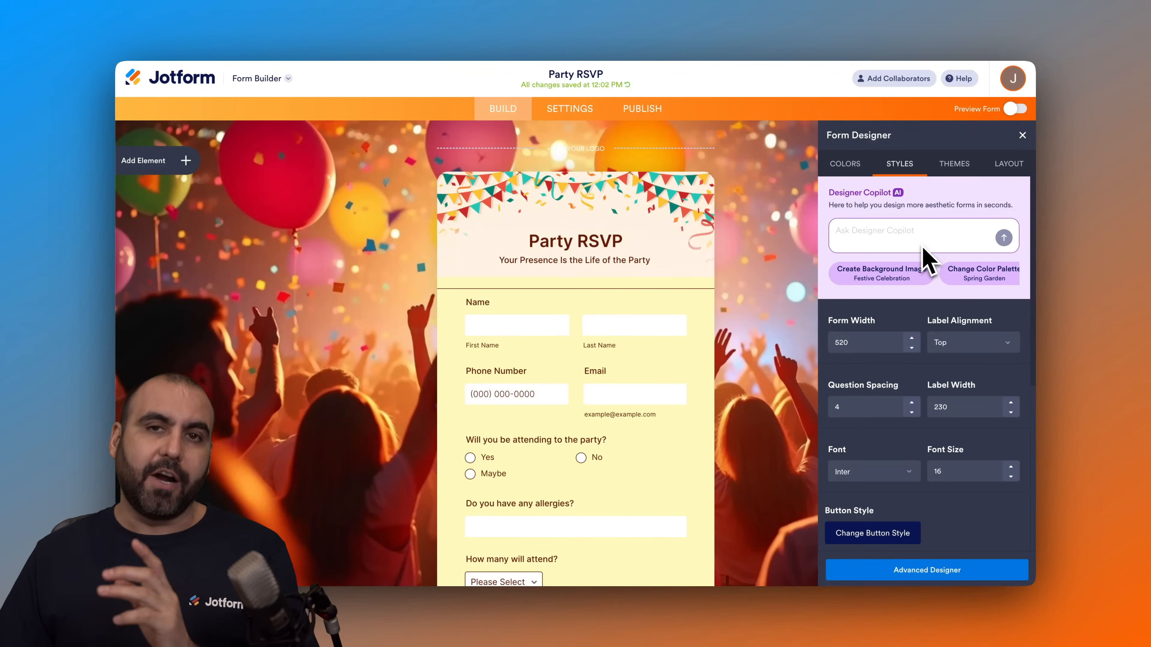
# Step: Apply the Clever Colorful theme to the form and check the Classic Form and Card Form layout choices
pyautogui.click(956, 169)
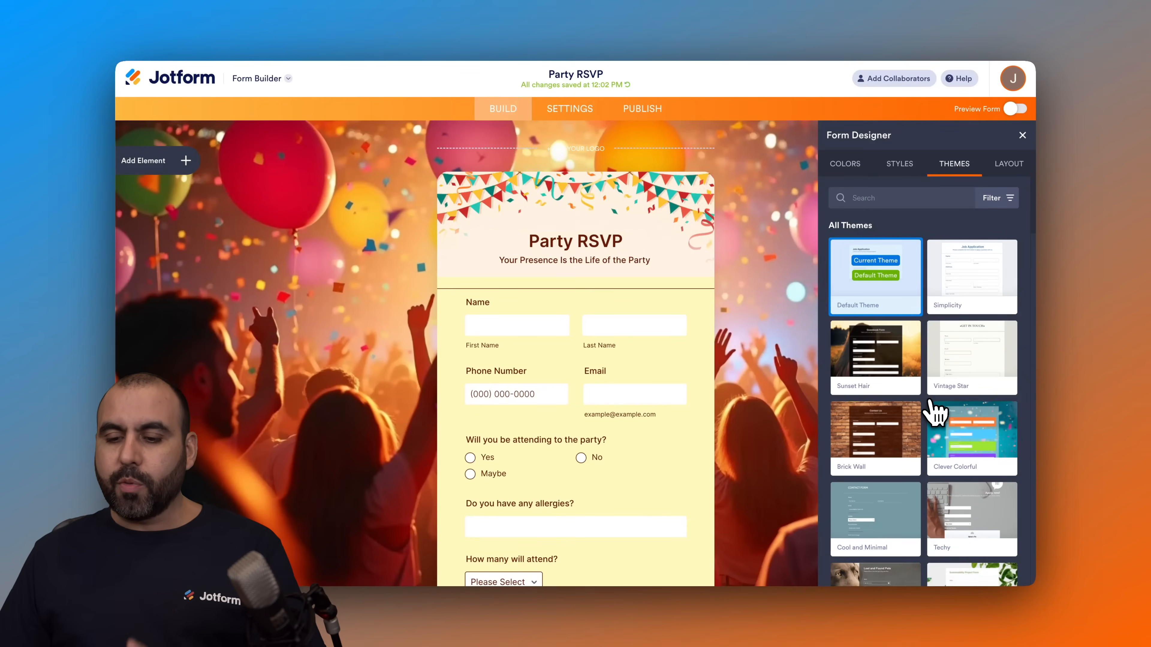
pyautogui.click(970, 431)
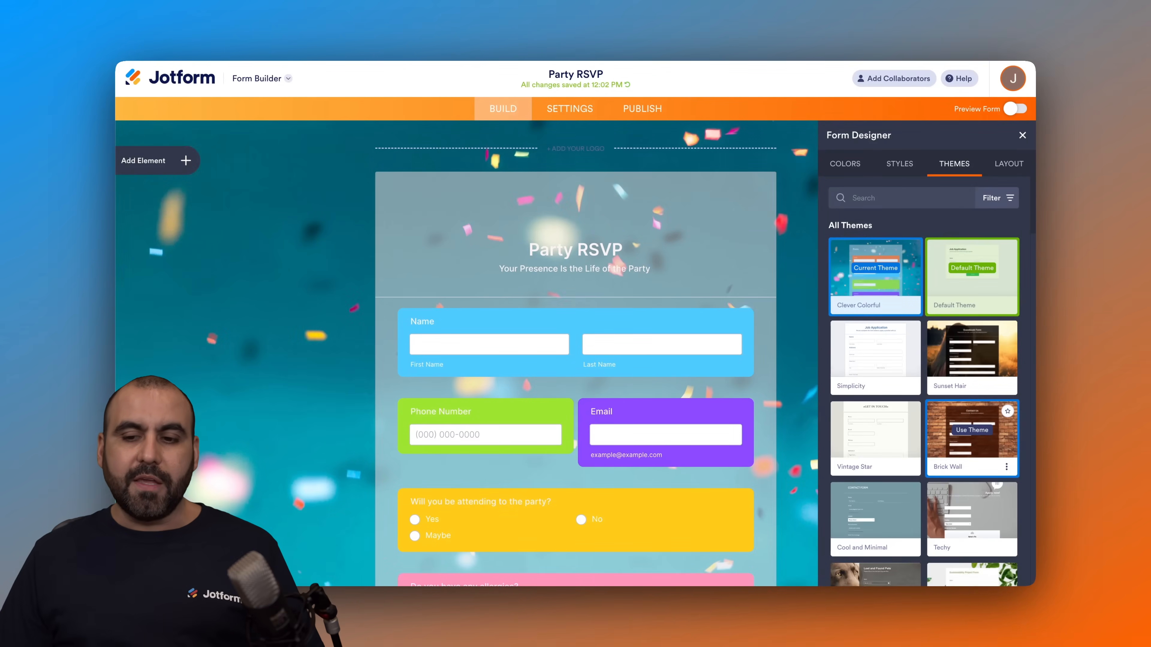
pyautogui.click(1023, 166)
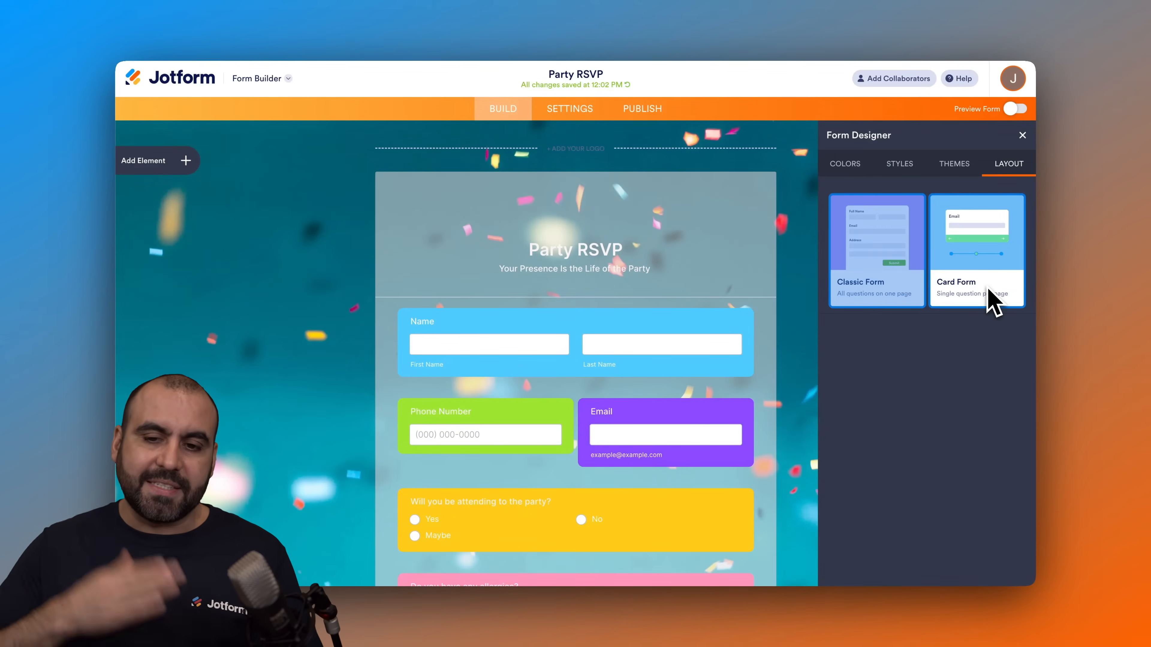
pyautogui.click(1022, 135)
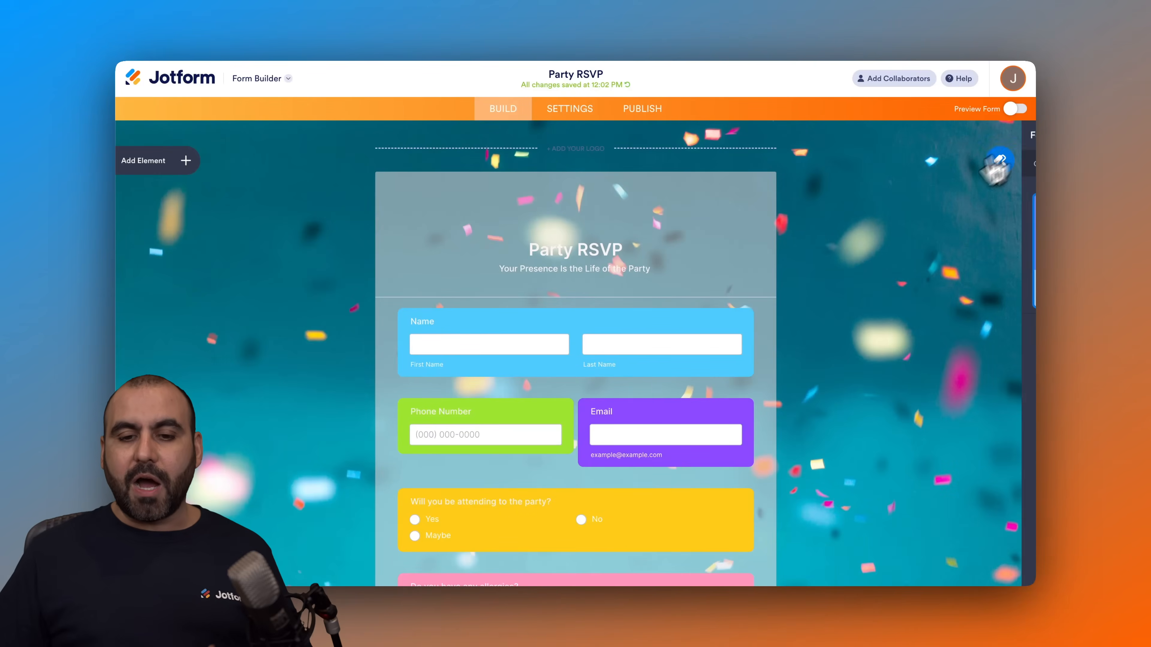
pyautogui.scroll(-5, 707, 259)
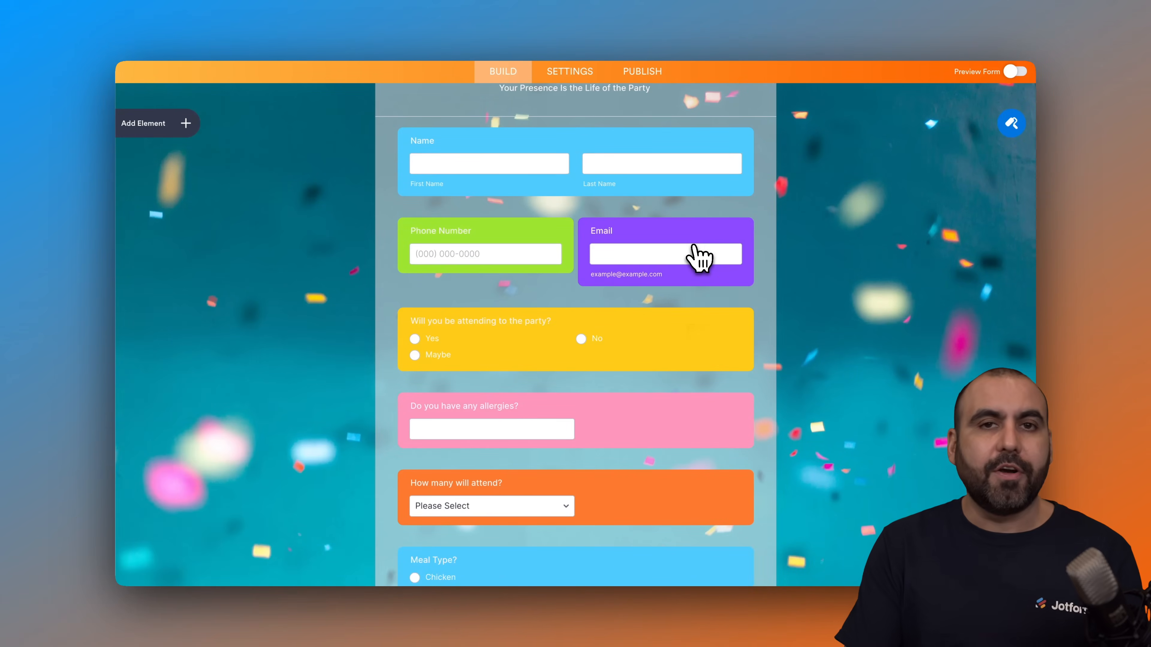
# Step: Try setting the form status to disable on a specific date, 11/01/2025, and close the form status settings without saving
pyautogui.click(558, 73)
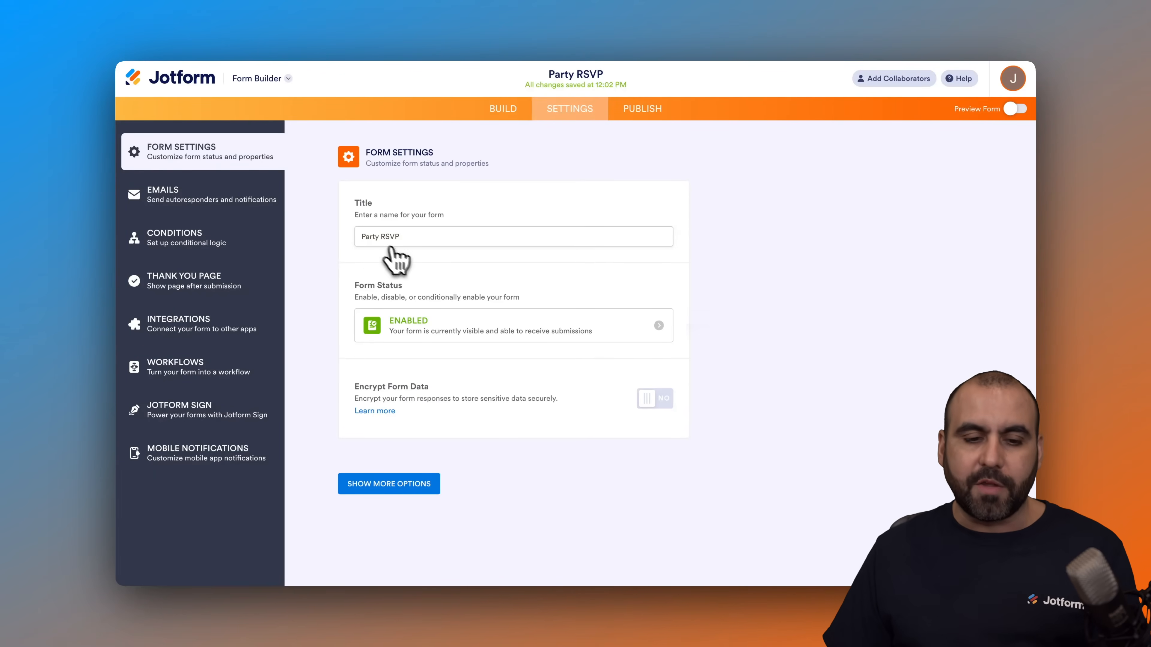
pyautogui.click(657, 328)
pyautogui.click(594, 348)
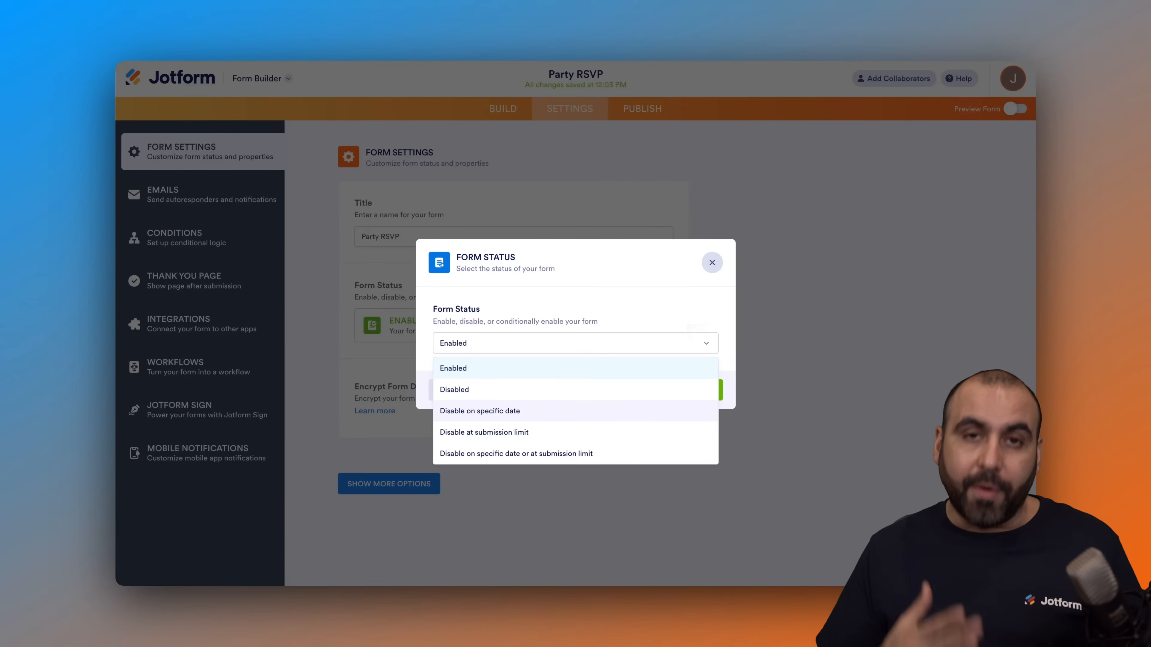
pyautogui.click(565, 413)
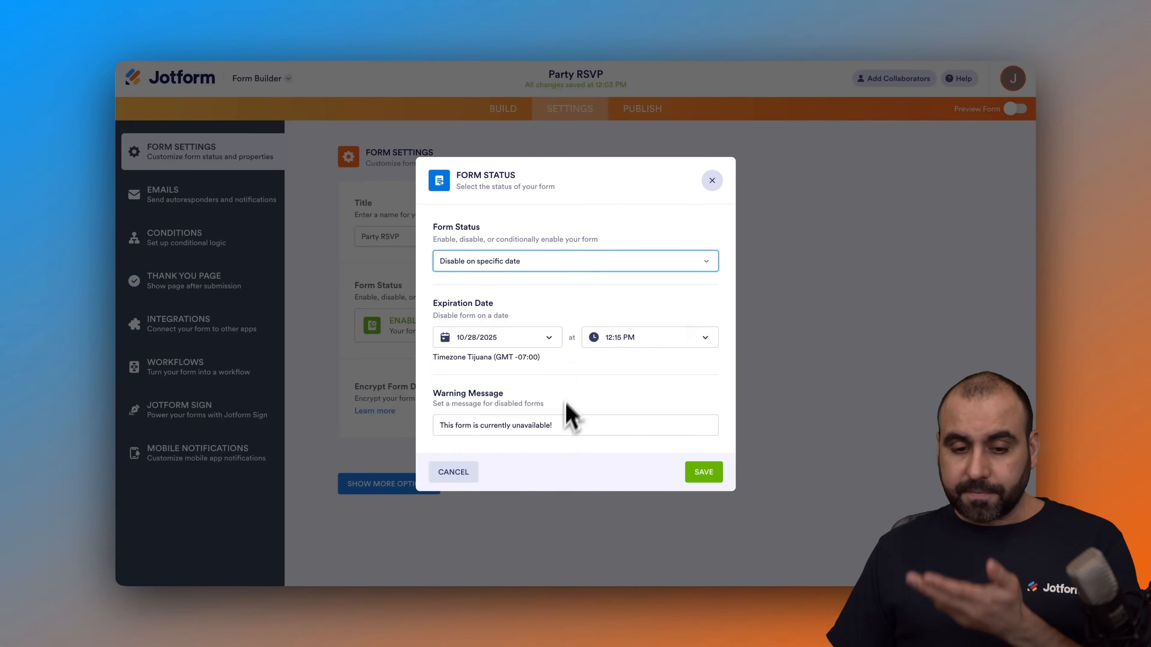
pyautogui.click(497, 337)
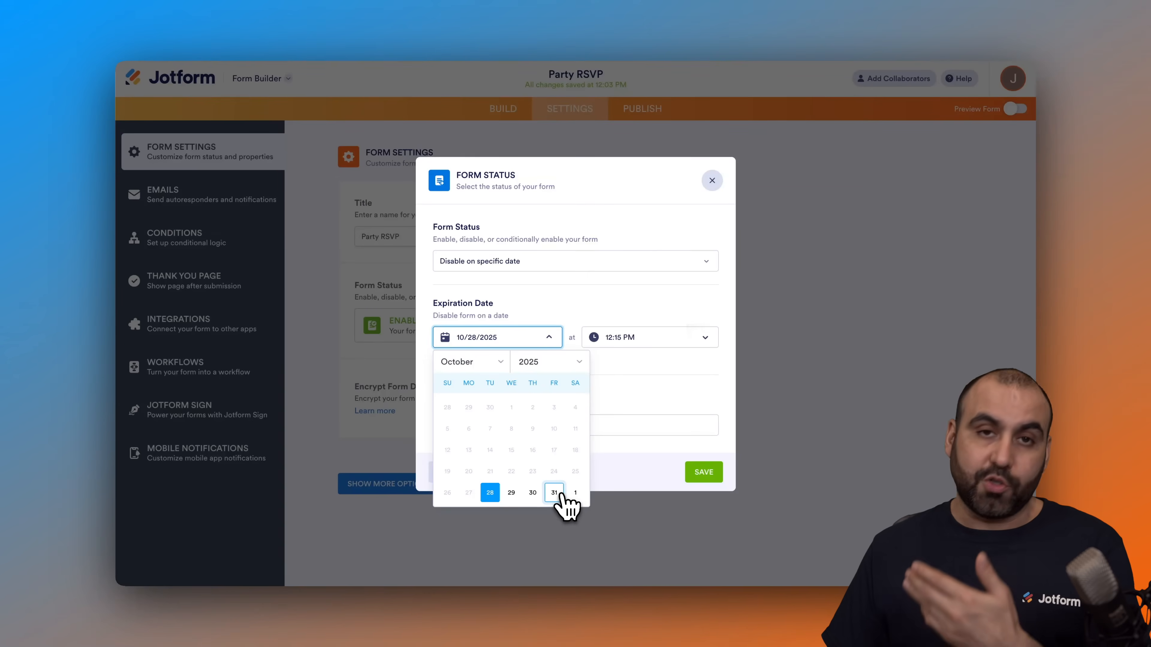
pyautogui.click(575, 493)
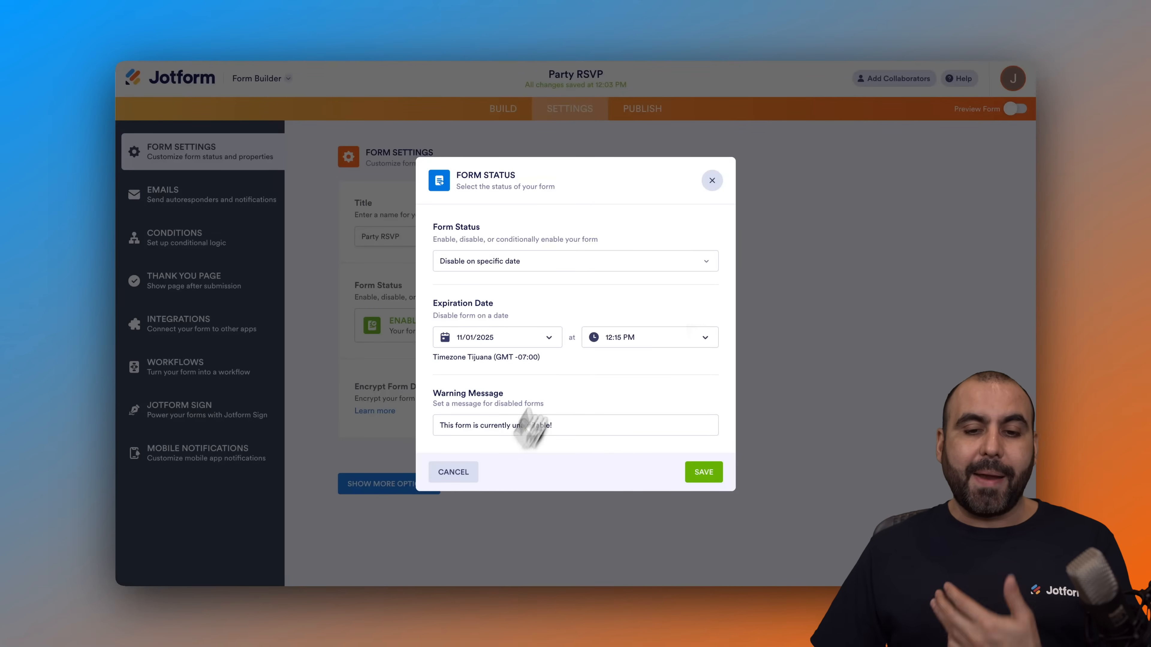
pyautogui.click(636, 262)
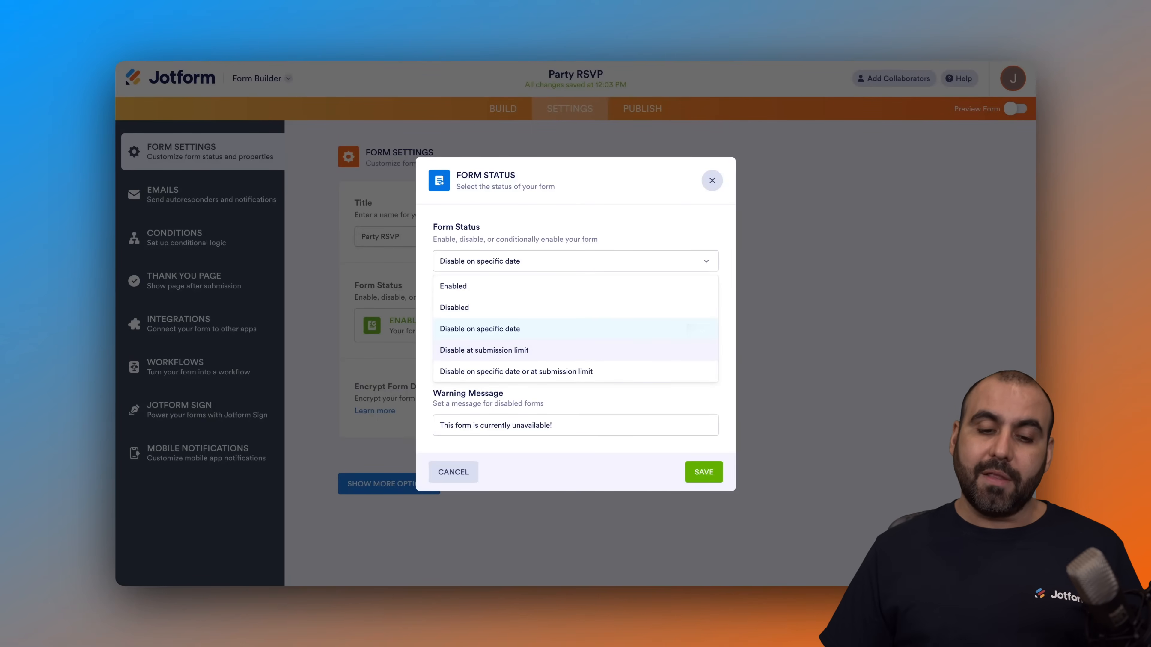
pyautogui.click(711, 181)
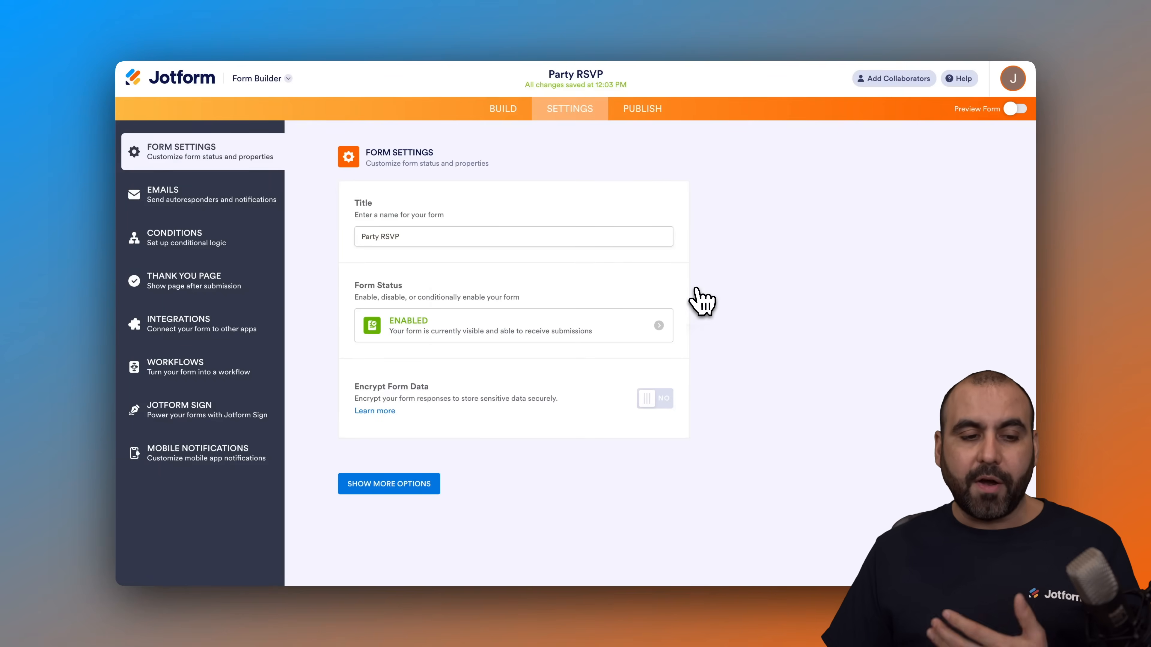
# Step: Review the content, recipients and advanced settings of the Notification 1 email, and the content of the Autoresponder 1 email
pyautogui.click(214, 196)
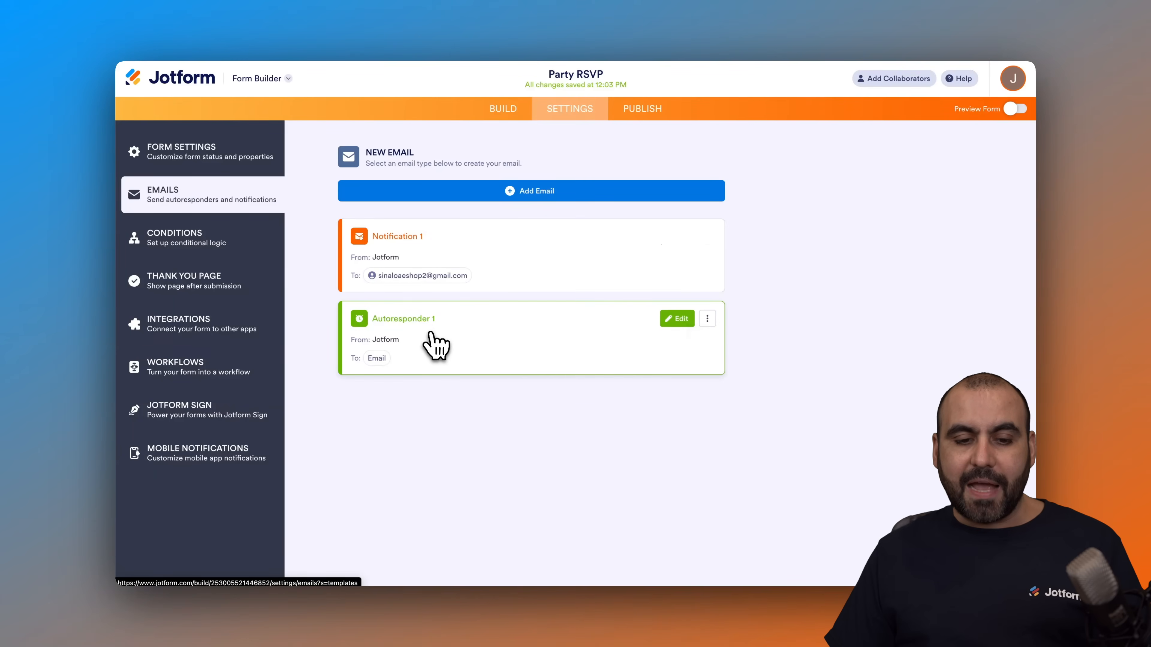
pyautogui.click(675, 236)
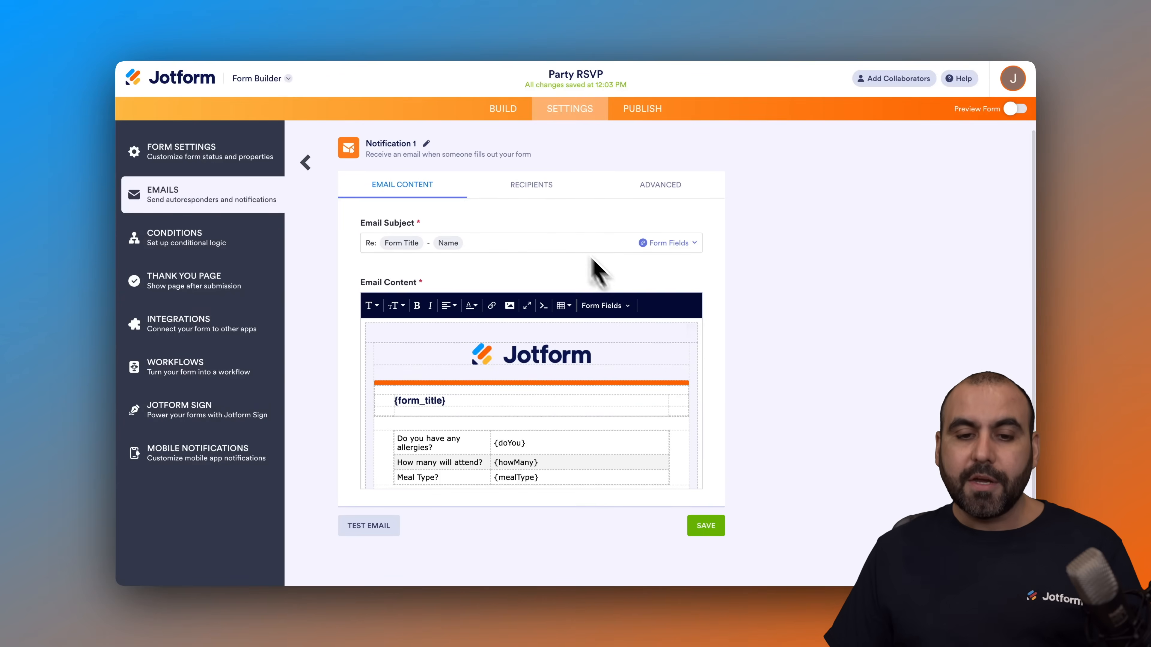
pyautogui.click(539, 196)
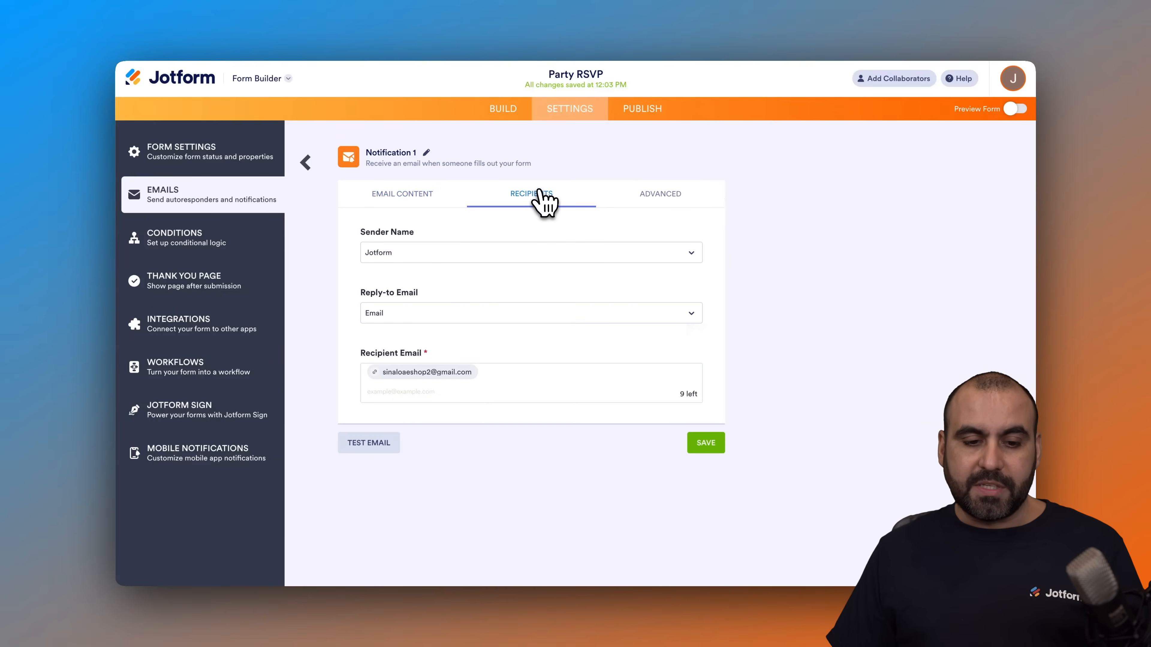
pyautogui.click(661, 200)
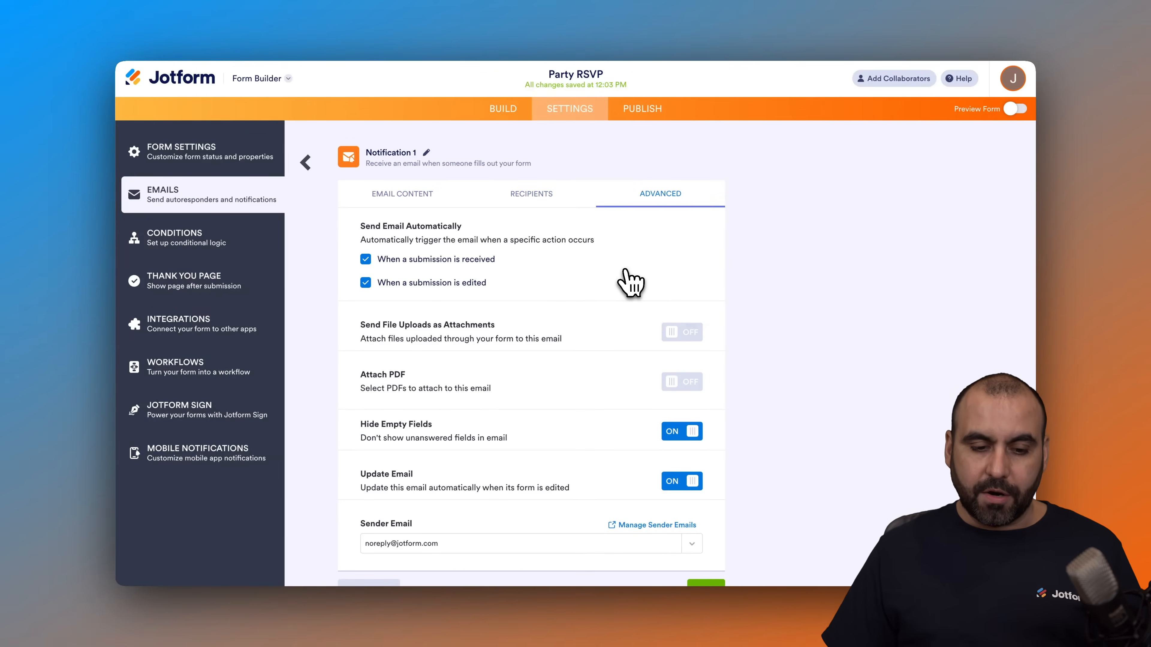
pyautogui.click(306, 163)
pyautogui.click(677, 320)
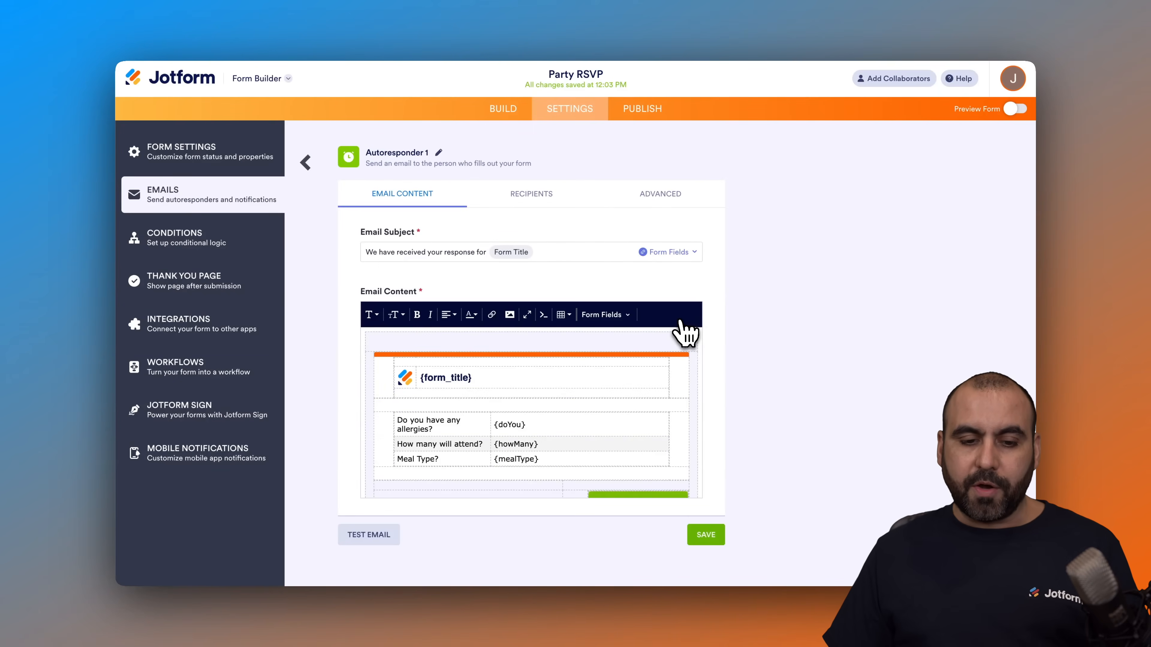
pyautogui.scroll(-2, 499, 399)
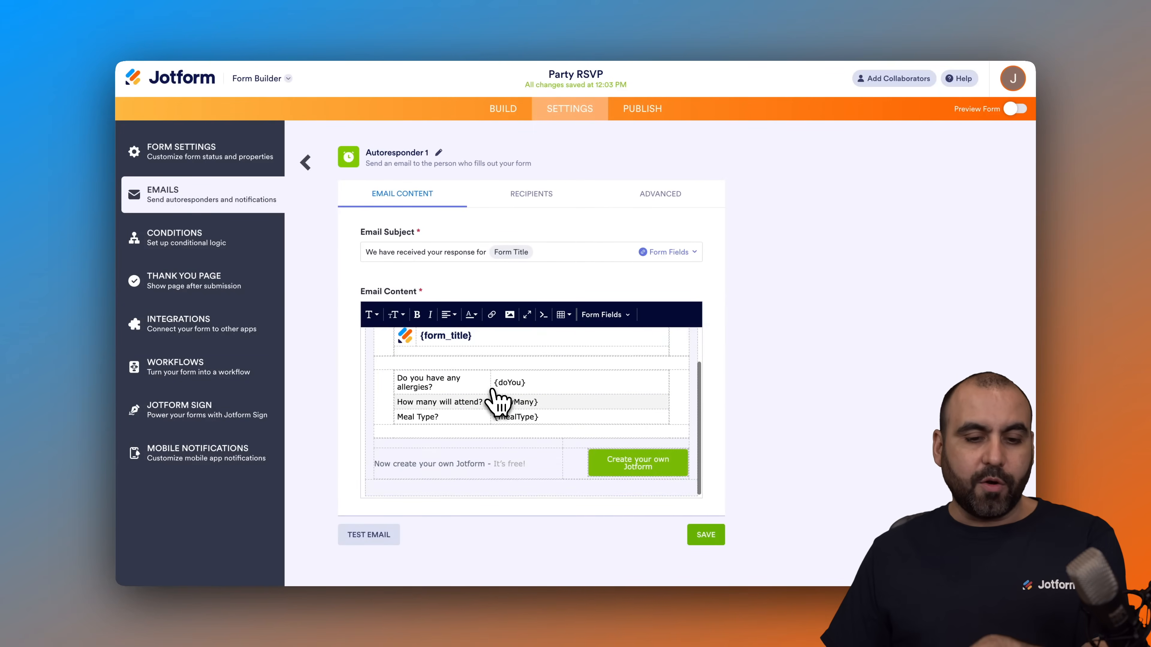
# Step: Review the recipients and advanced settings of the Autoresponder 1 email, including the sender name
pyautogui.scroll(2, 498, 401)
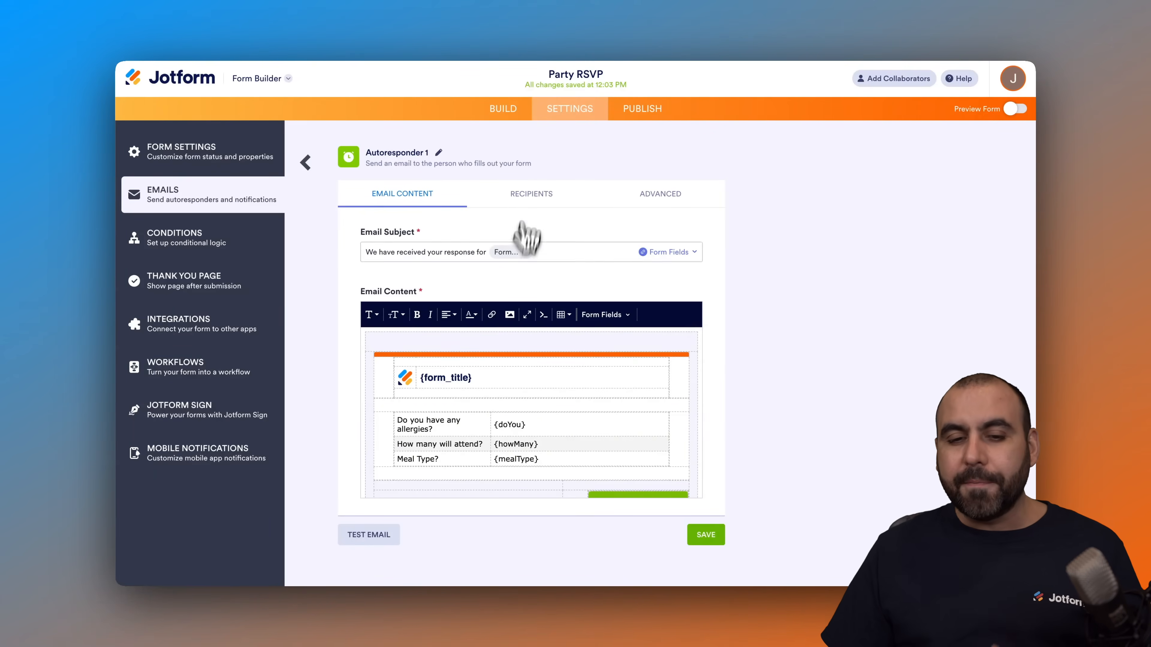
pyautogui.click(531, 194)
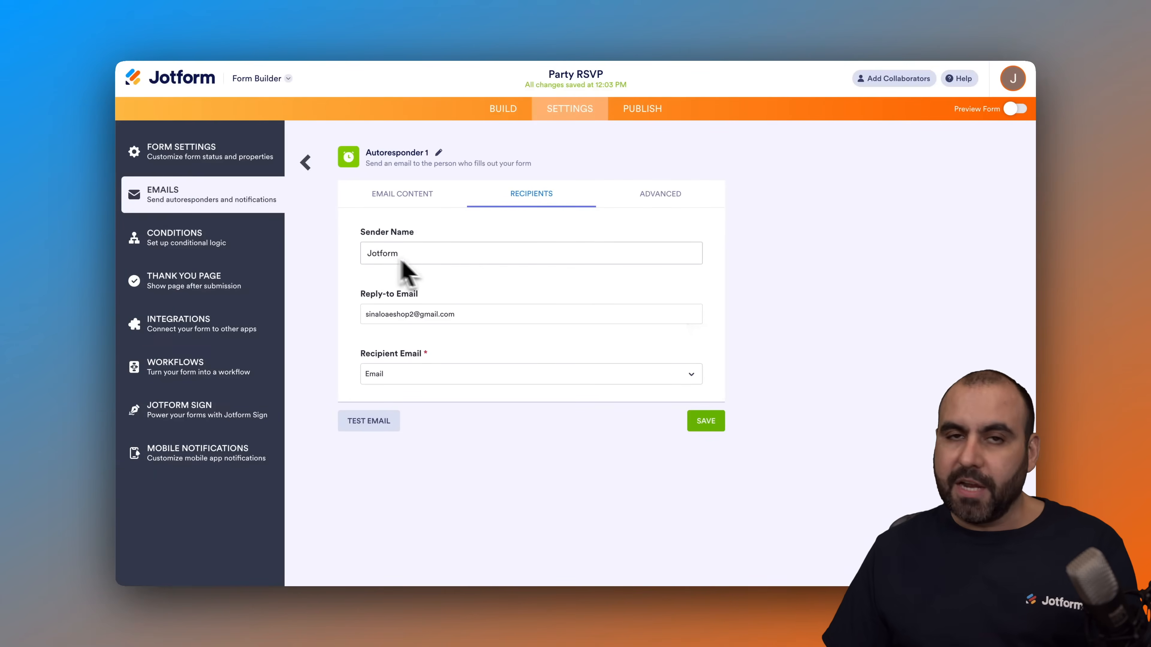
pyautogui.click(450, 254)
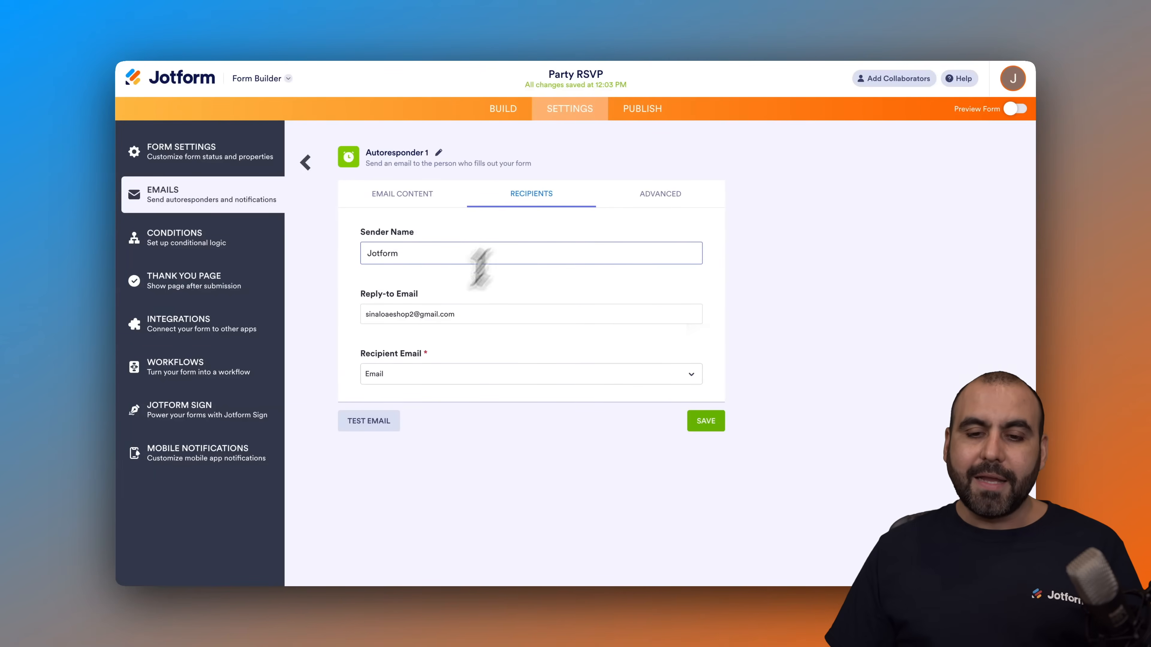
pyautogui.click(678, 200)
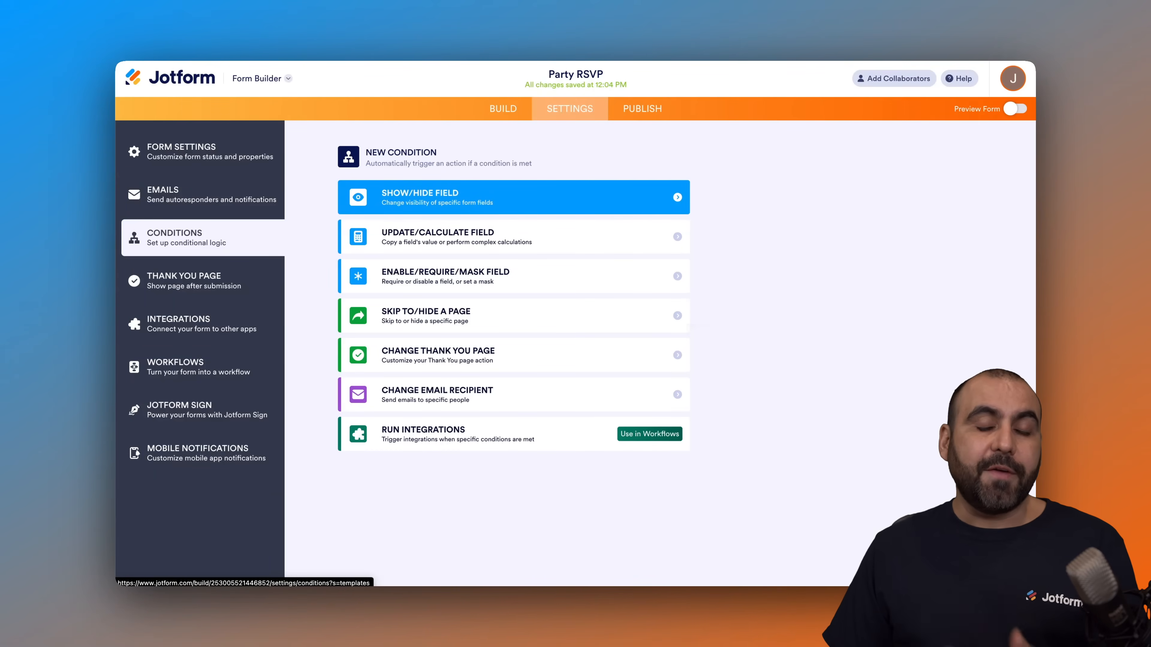
# Step: Start a Show/Hide Field condition with the rule that "Will you be attending to the party?" Is Equal To Yes
pyautogui.click(499, 209)
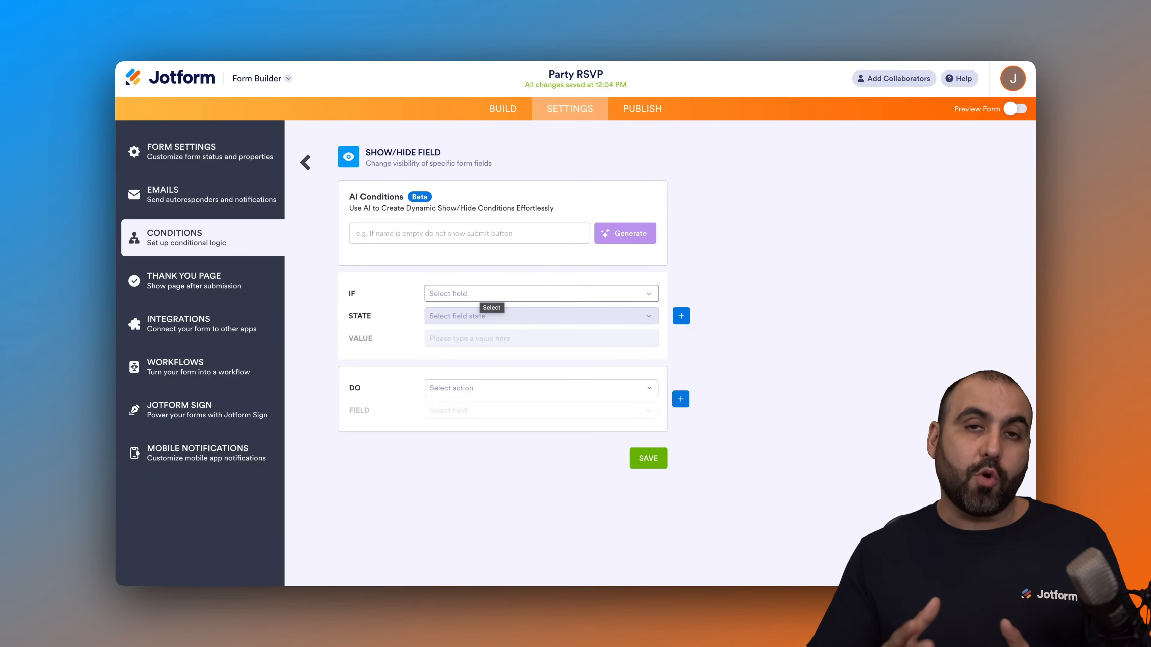
pyautogui.click(491, 294)
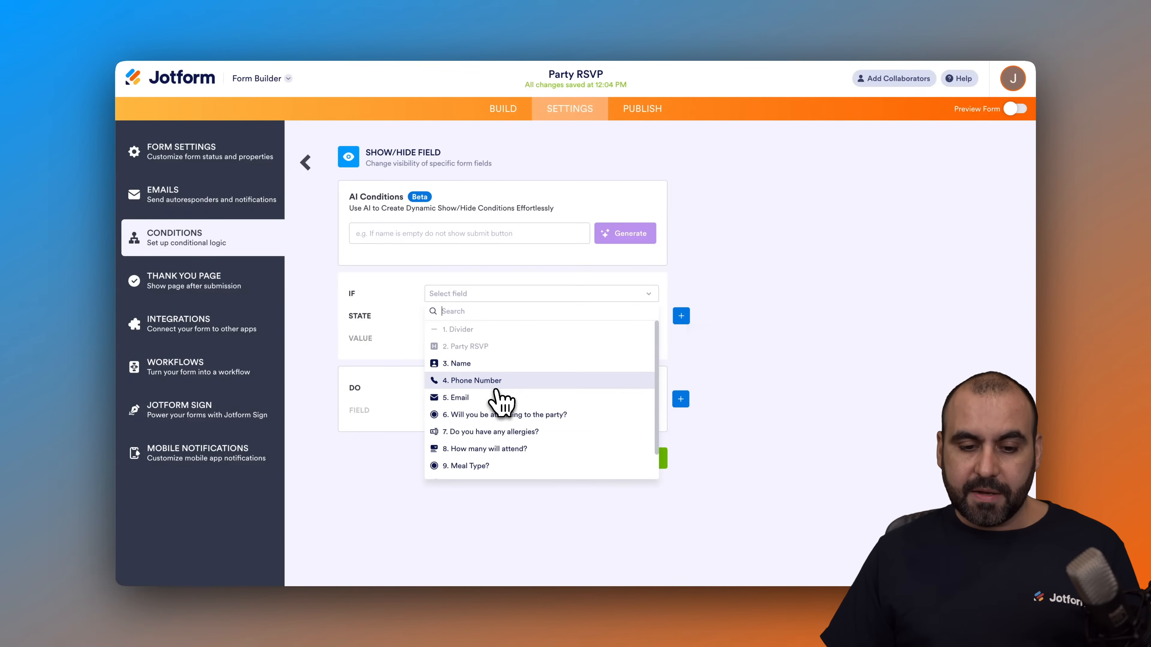
pyautogui.click(532, 415)
pyautogui.click(495, 317)
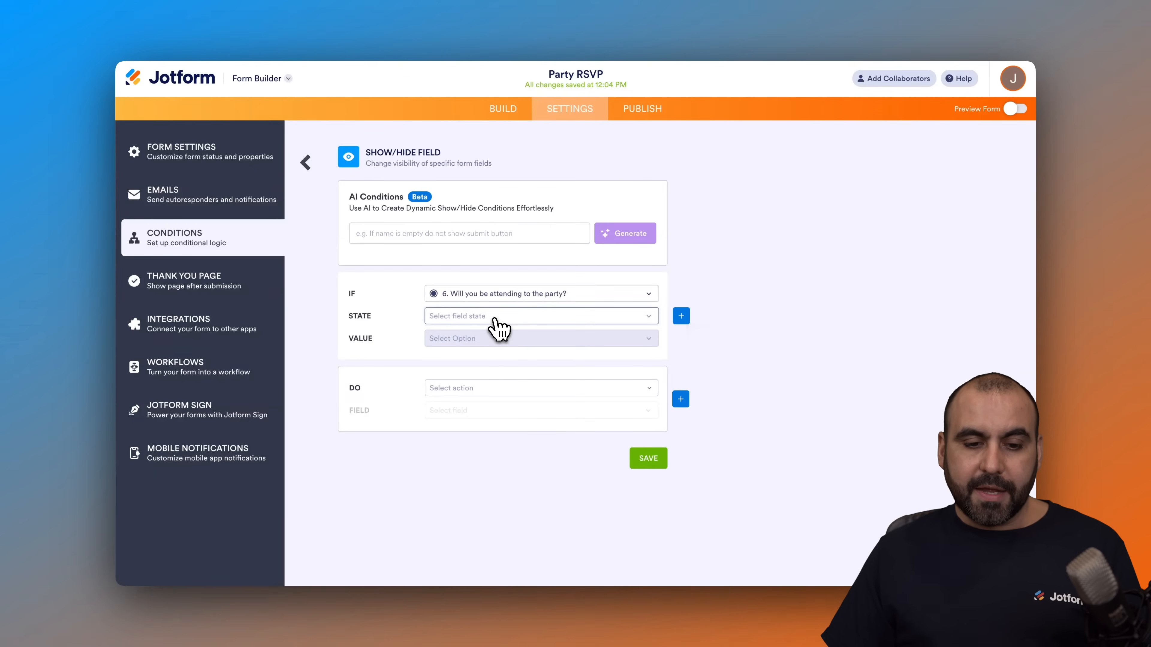
pyautogui.click(481, 333)
pyautogui.click(508, 341)
pyautogui.click(481, 355)
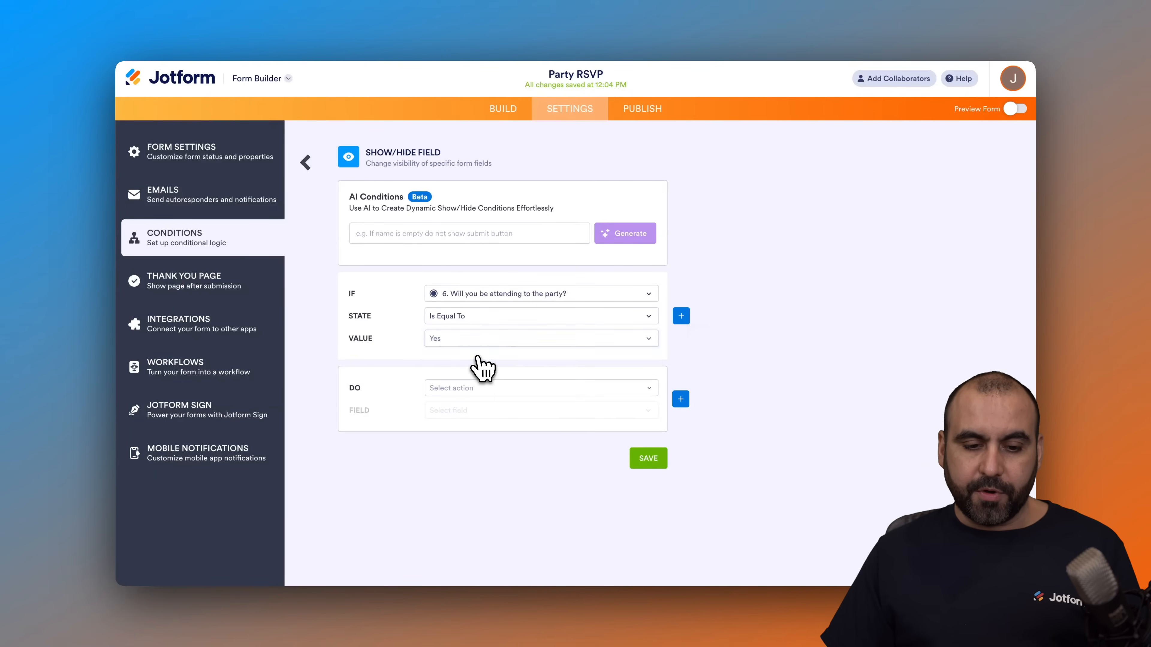
# Step: Make the condition Show Multiple fields, namely the allergies, How many will attend, Meal Type and Total Person Count fields, and save it
pyautogui.click(484, 389)
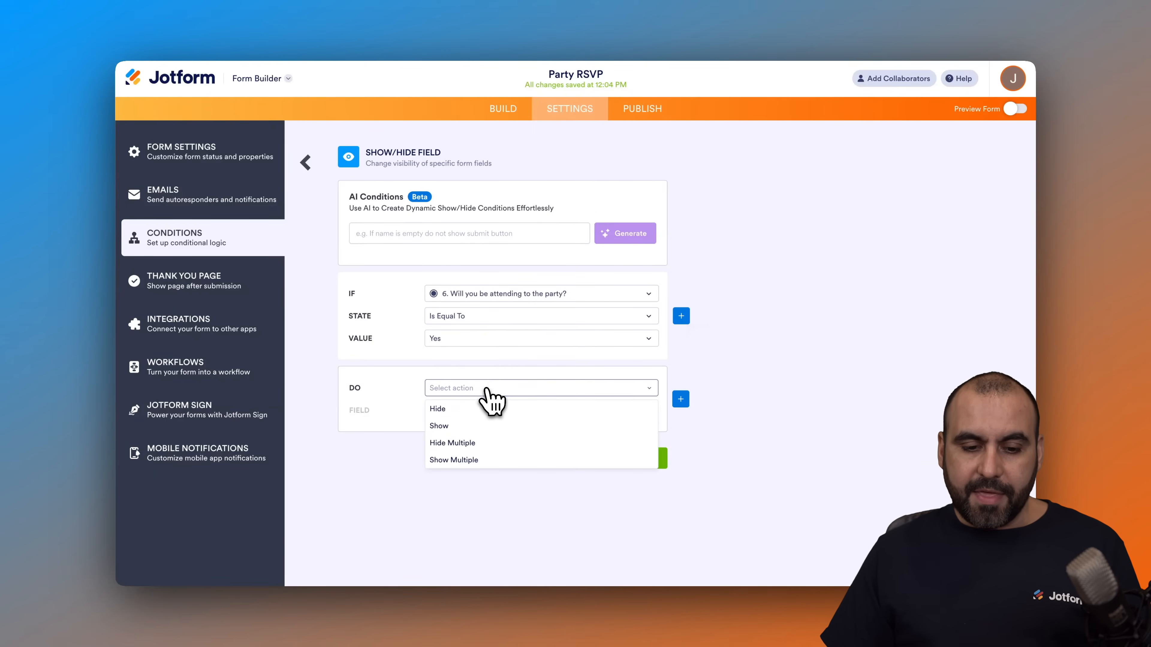
pyautogui.click(478, 460)
pyautogui.click(494, 413)
pyautogui.scroll(-2, 509, 467)
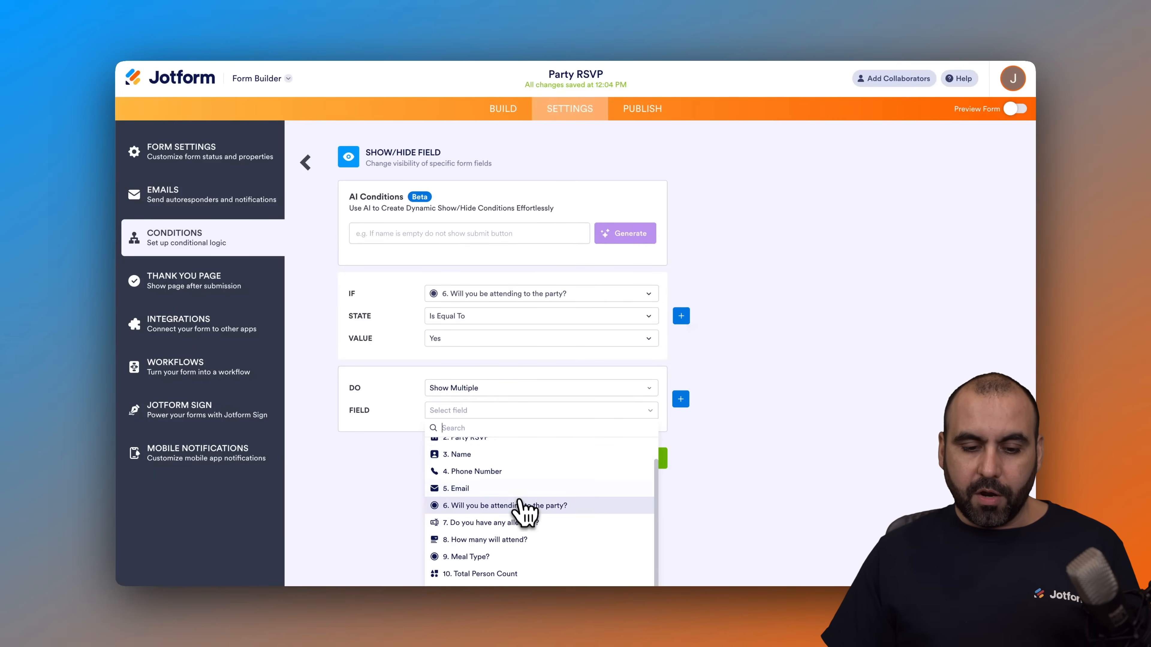
pyautogui.click(526, 523)
pyautogui.click(517, 346)
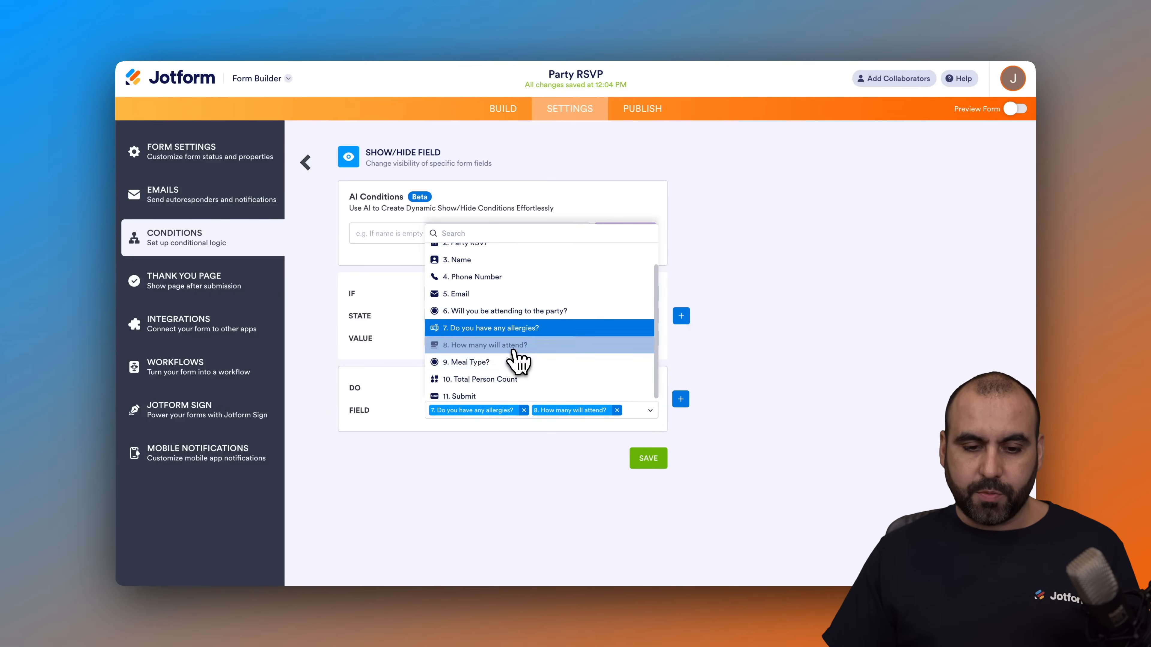
pyautogui.click(507, 365)
pyautogui.click(511, 381)
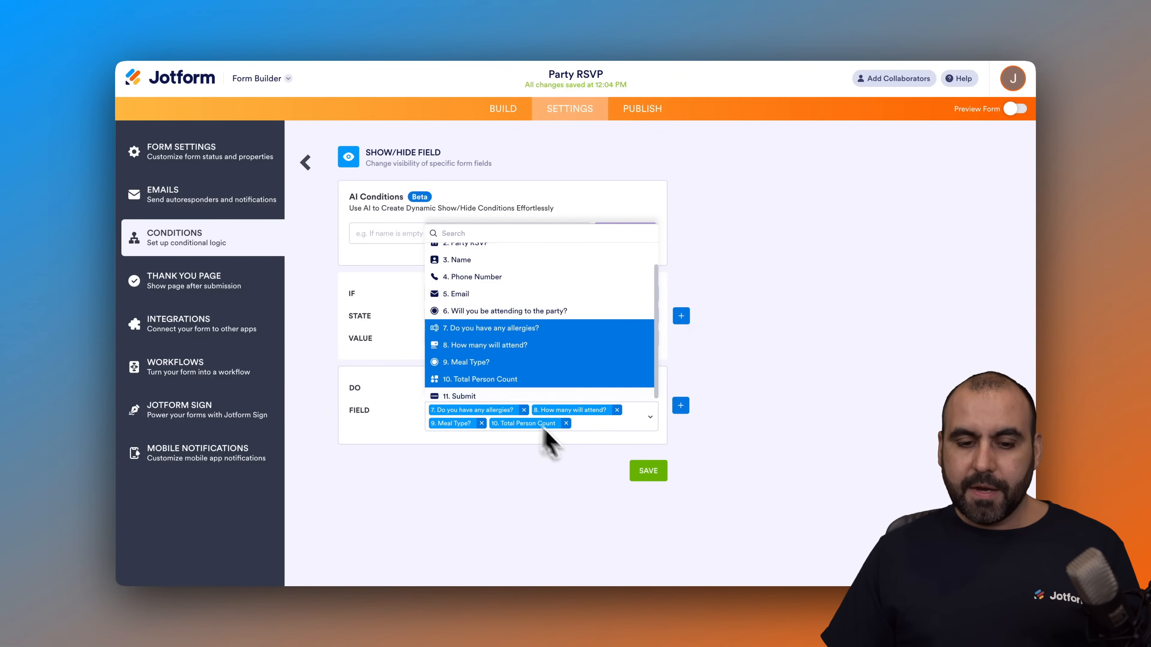
pyautogui.click(584, 471)
pyautogui.click(646, 473)
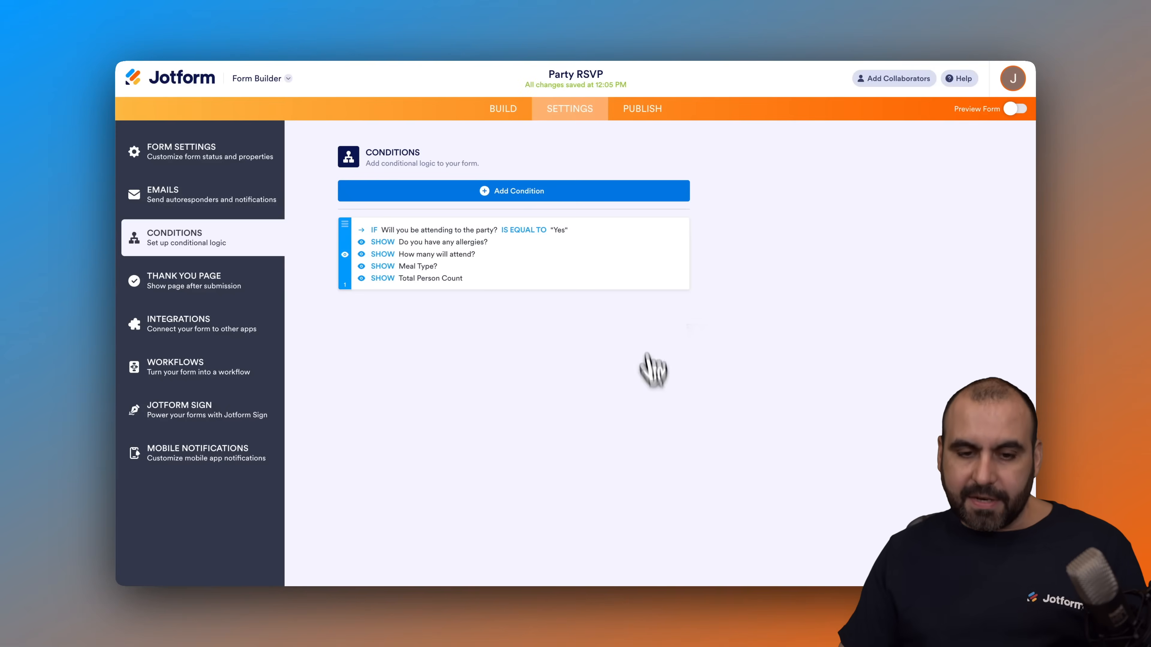
# Step: Preview the form and test the attendance condition with the No and Yes answers, checking the follow-up fields before closing the preview
pyautogui.click(1017, 110)
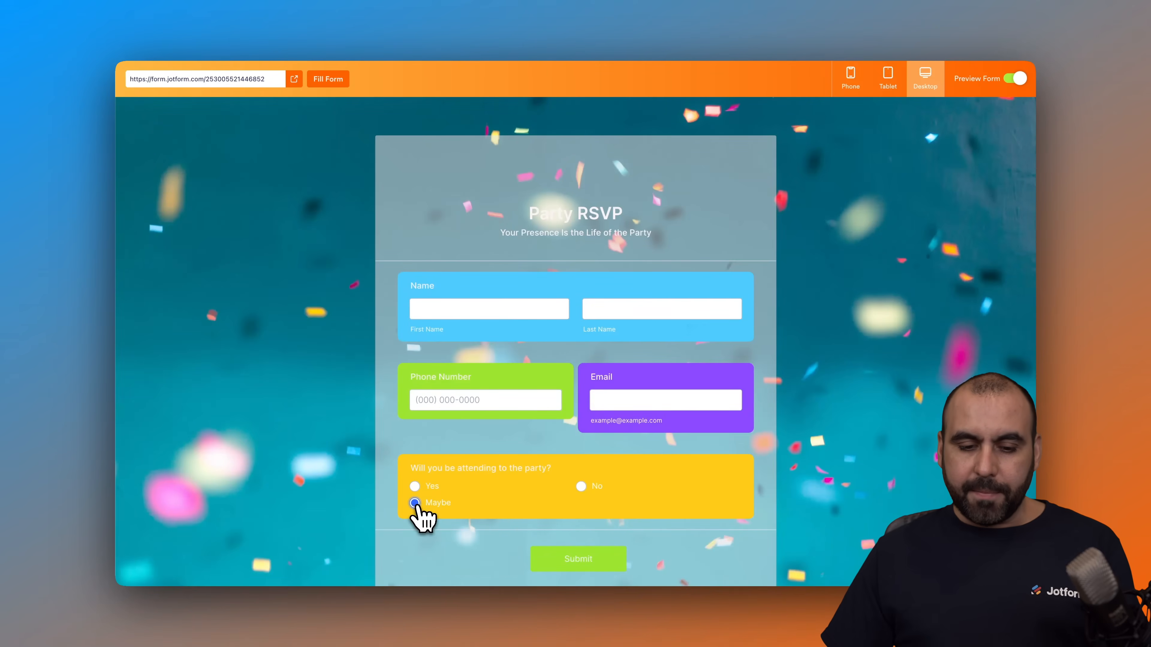
pyautogui.click(580, 486)
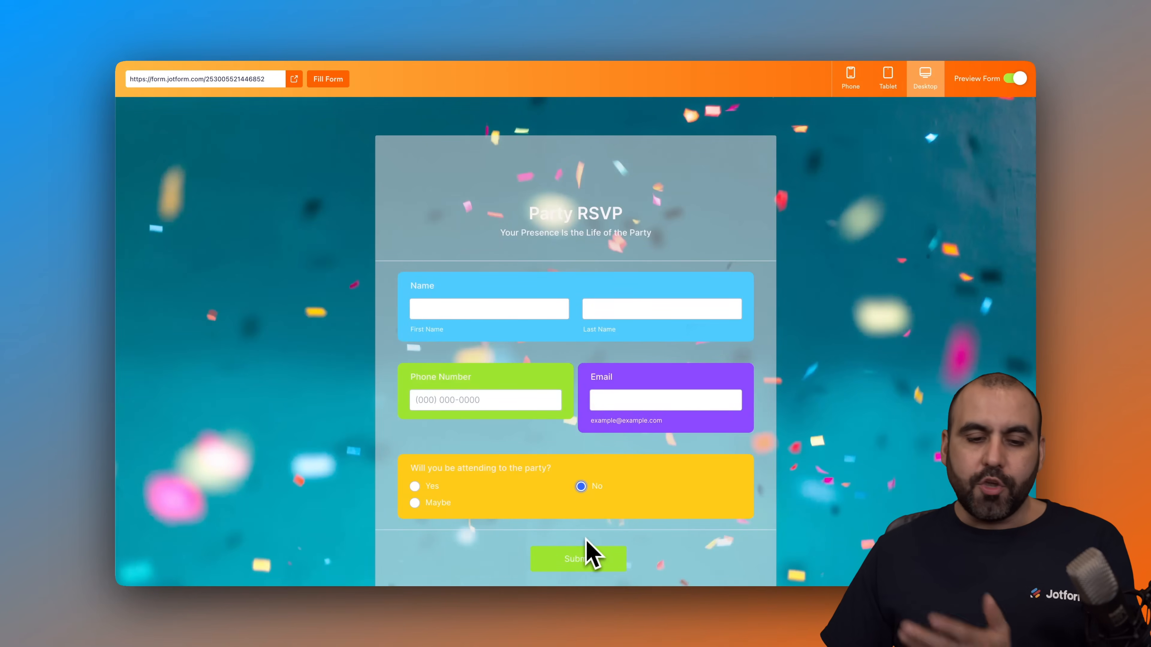
pyautogui.click(416, 488)
pyautogui.scroll(-7, 465, 480)
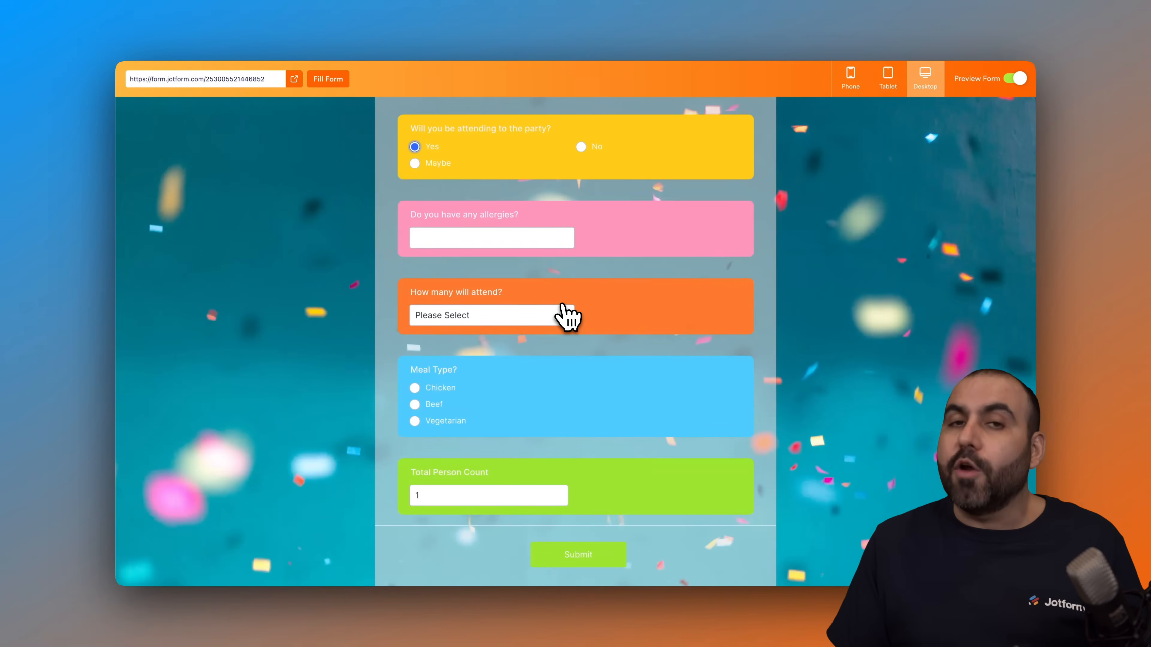
pyautogui.click(522, 317)
pyautogui.click(645, 259)
pyautogui.click(500, 239)
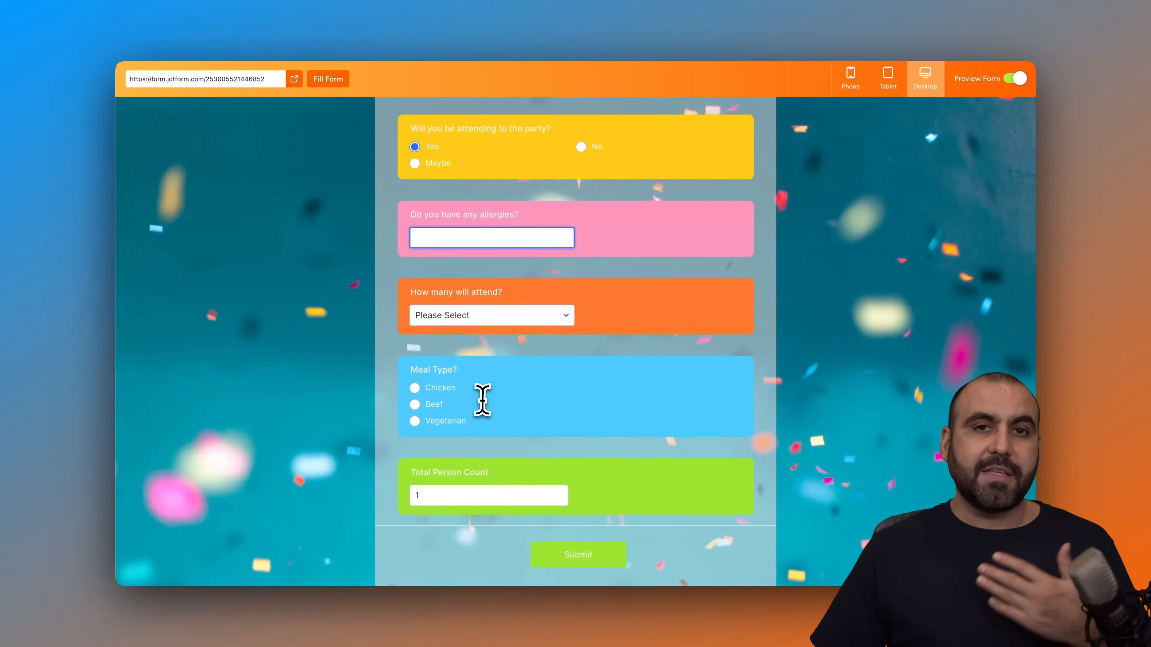
pyautogui.scroll(6, 484, 400)
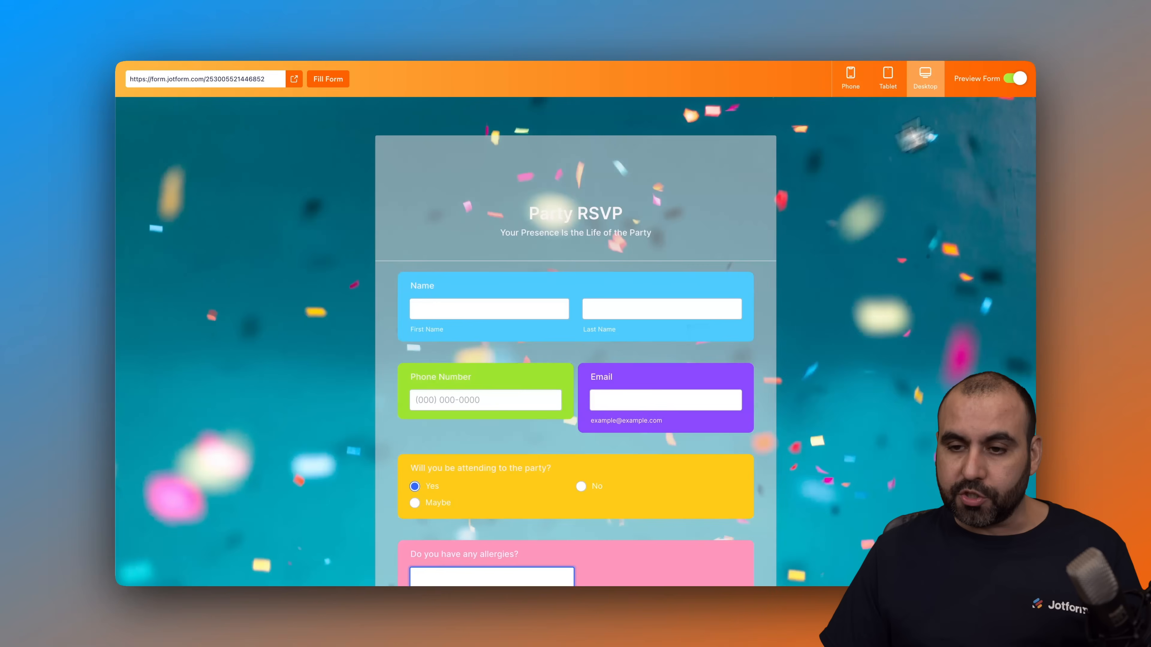
pyautogui.click(1013, 79)
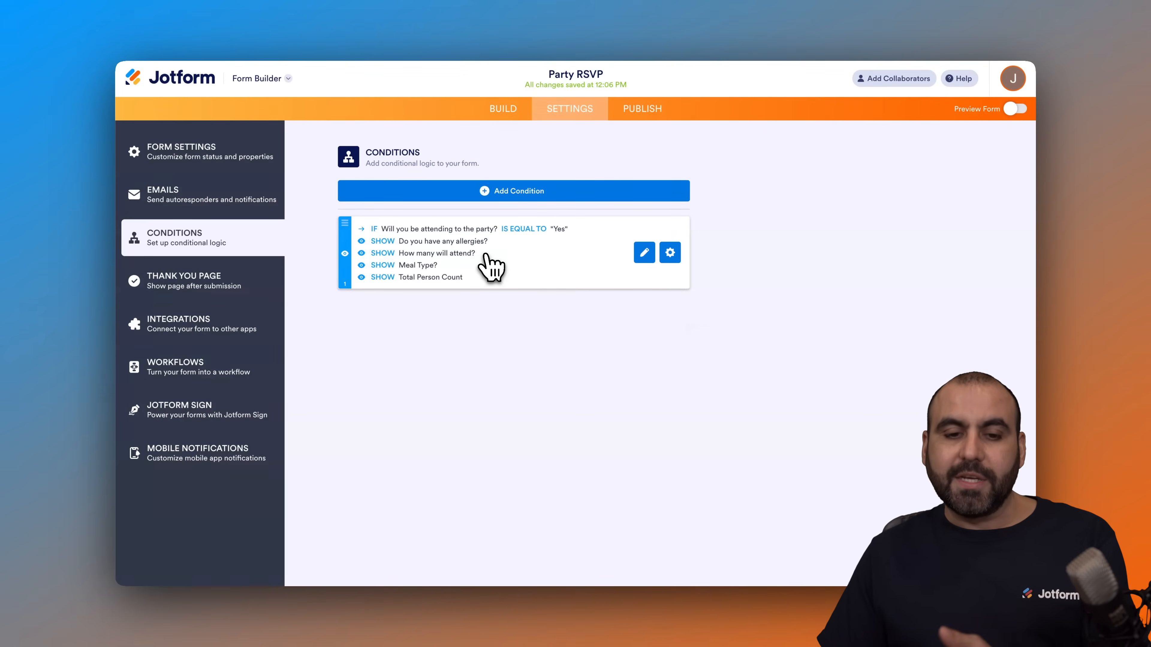
# Step: Look at the Change Thank You Page condition and its selectable fields, and leave it without creating a condition
pyautogui.click(528, 196)
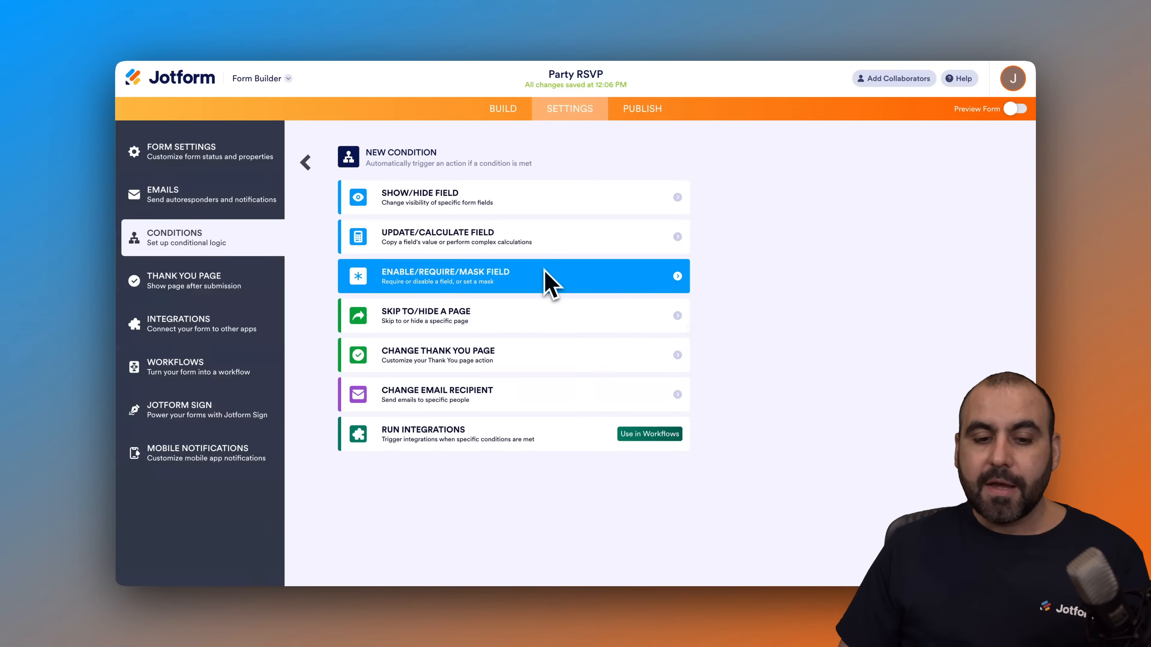
pyautogui.click(483, 359)
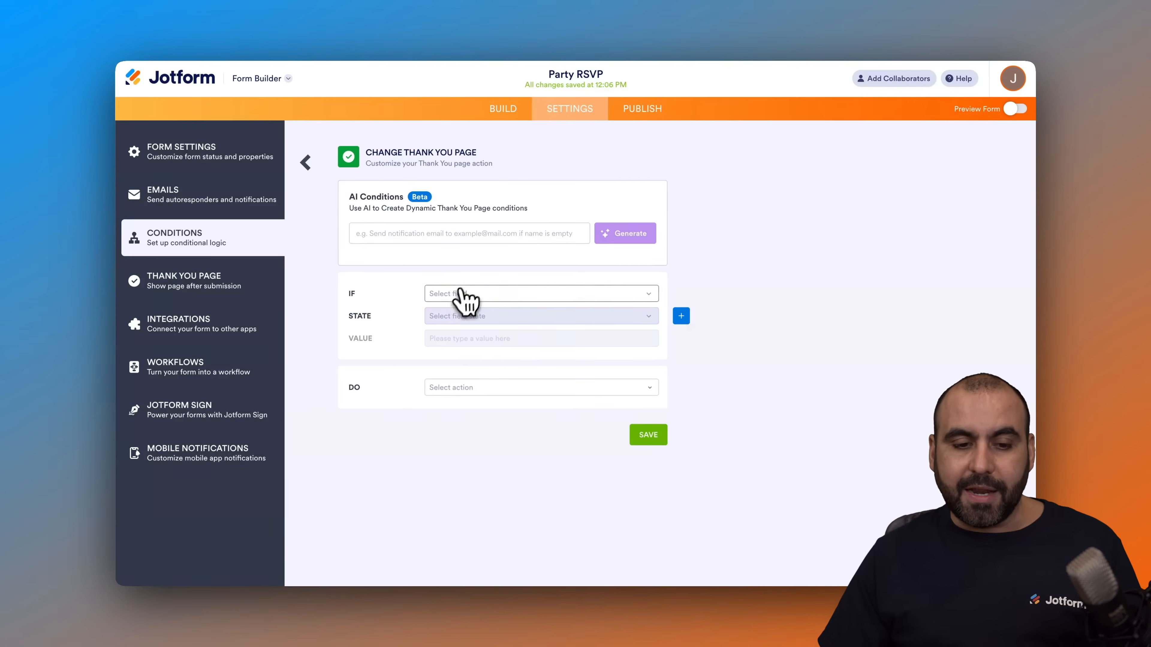
pyautogui.click(478, 292)
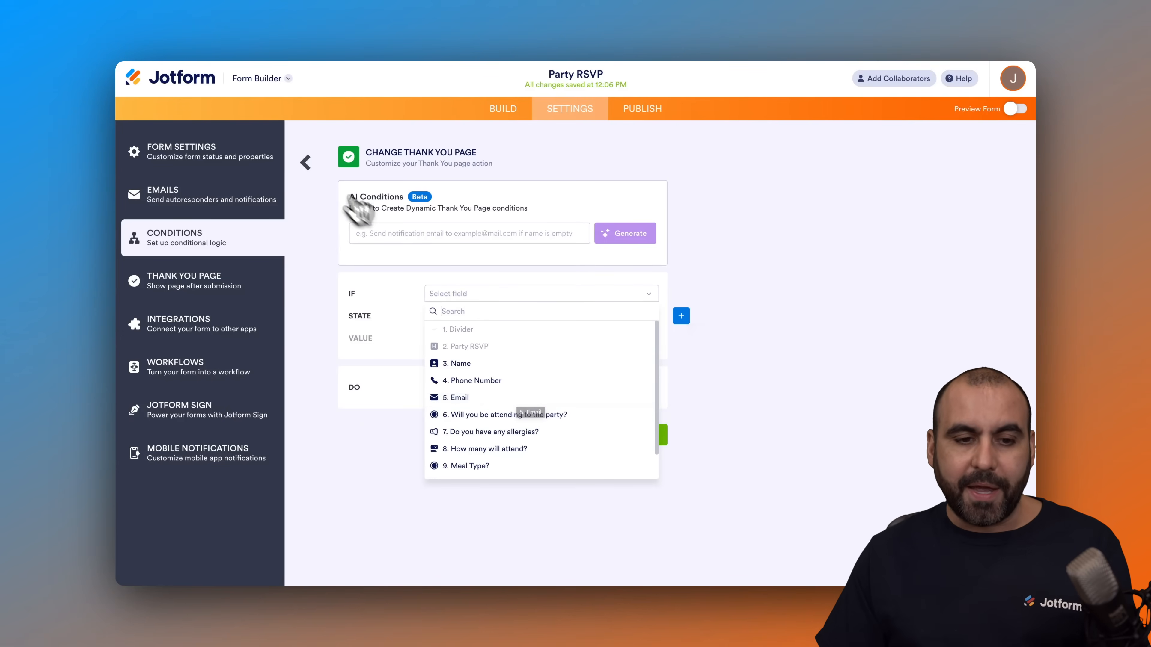
pyautogui.click(307, 164)
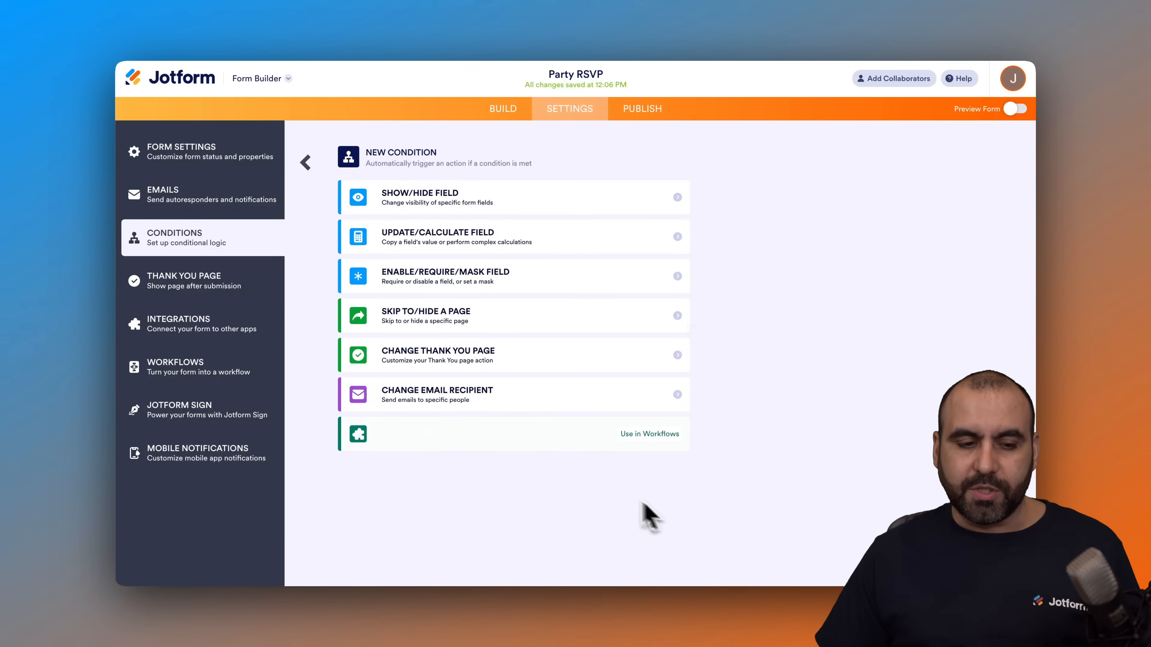
# Step: Review the Thank You page and its external link redirect option, keeping Show a Thank You Page after submission selected
pyautogui.click(226, 291)
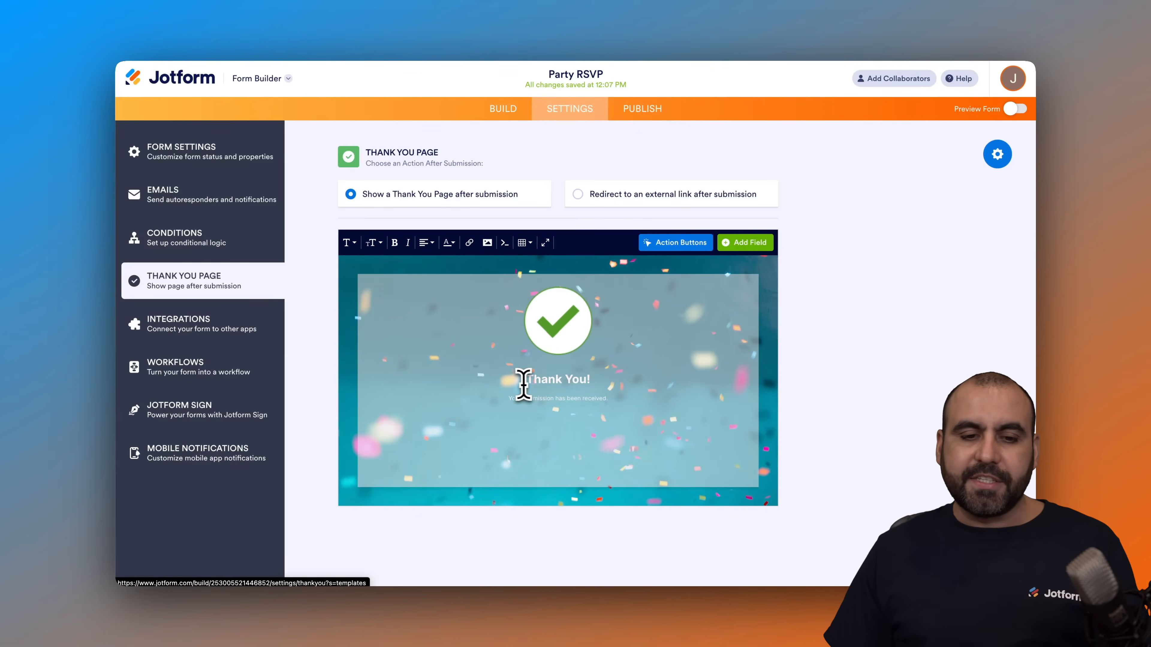
pyautogui.click(568, 392)
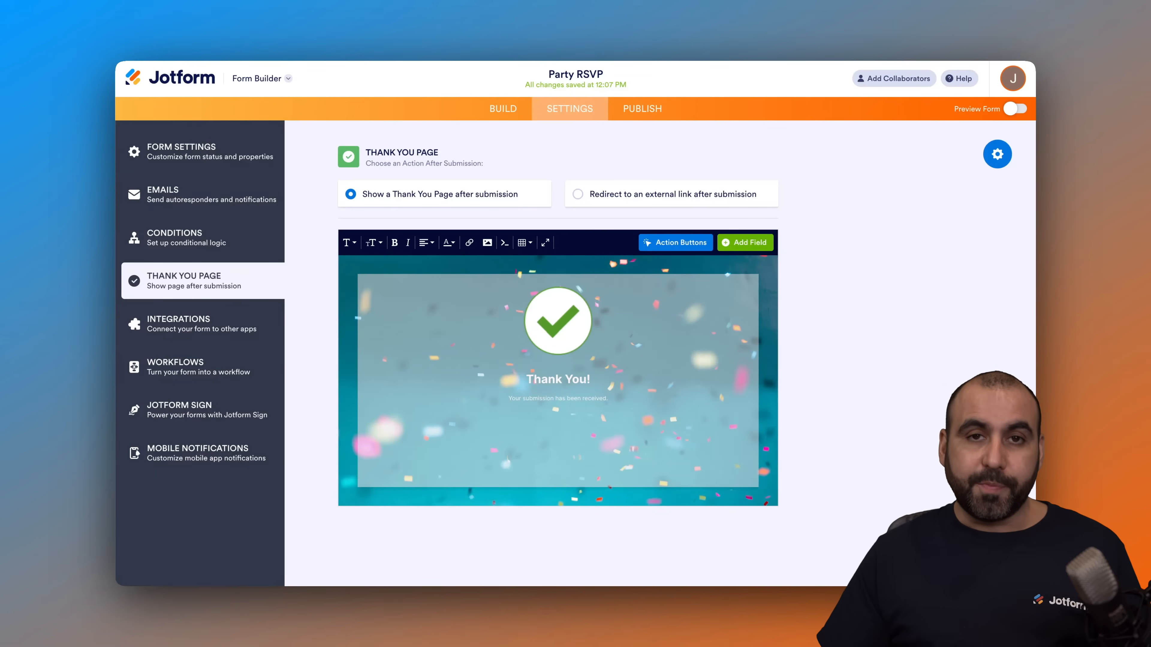
pyautogui.click(594, 196)
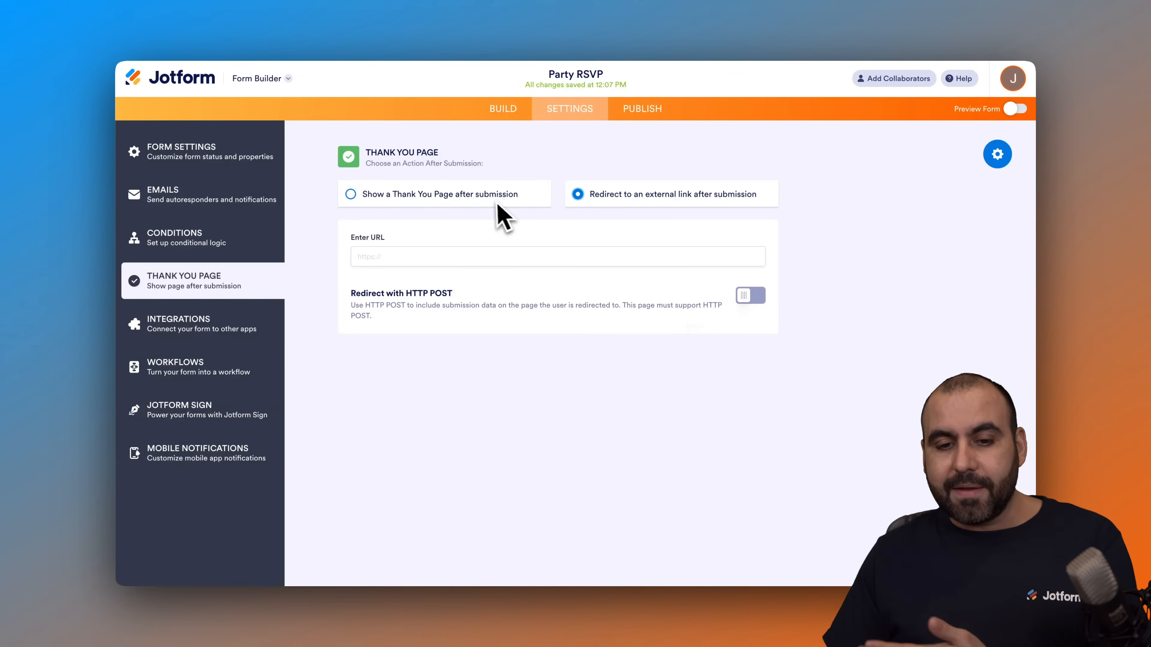
pyautogui.click(536, 198)
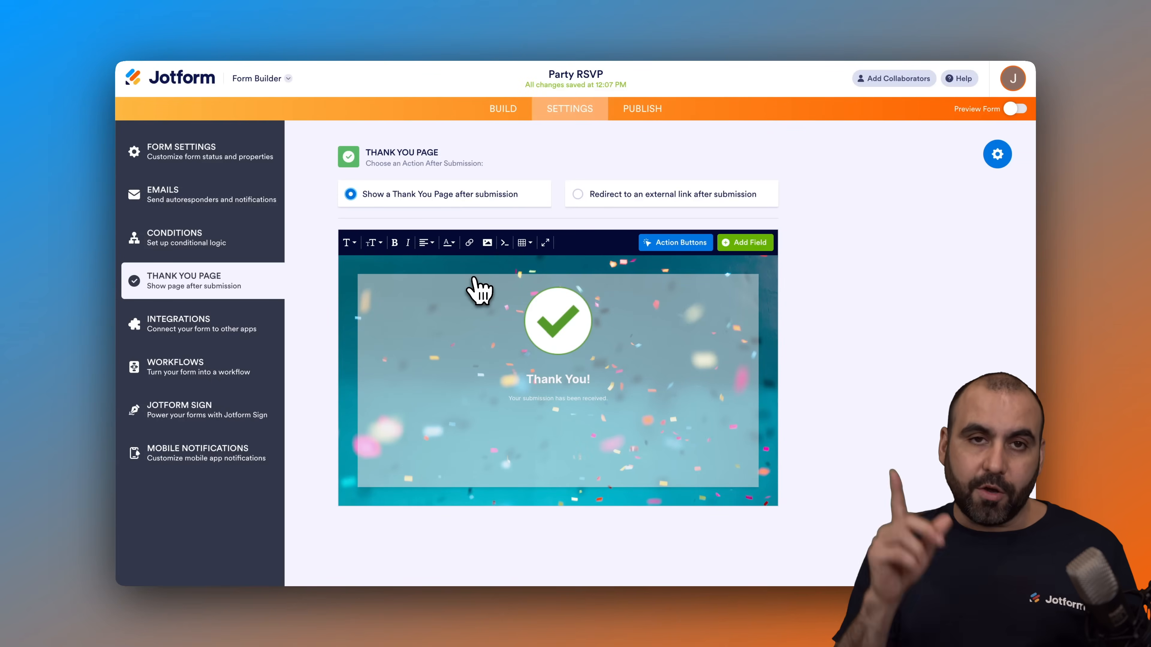
# Step: Look through the form's Integrations, Workflows and Jotform Sign settings and return to the general form settings
pyautogui.click(174, 334)
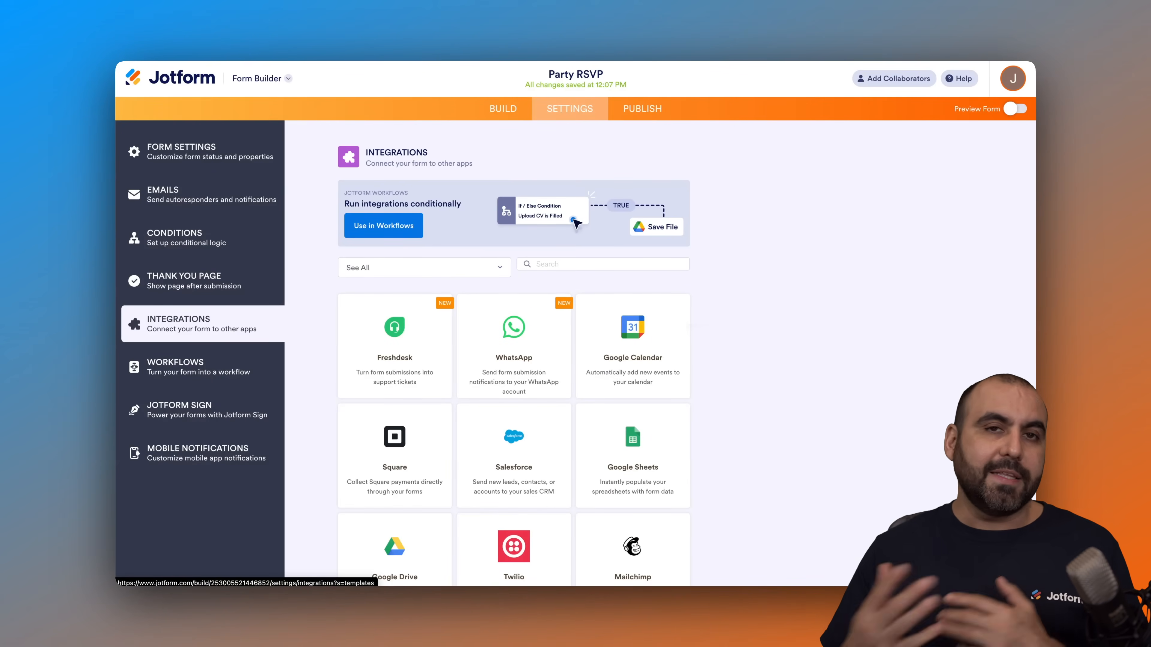
pyautogui.click(214, 371)
pyautogui.click(232, 416)
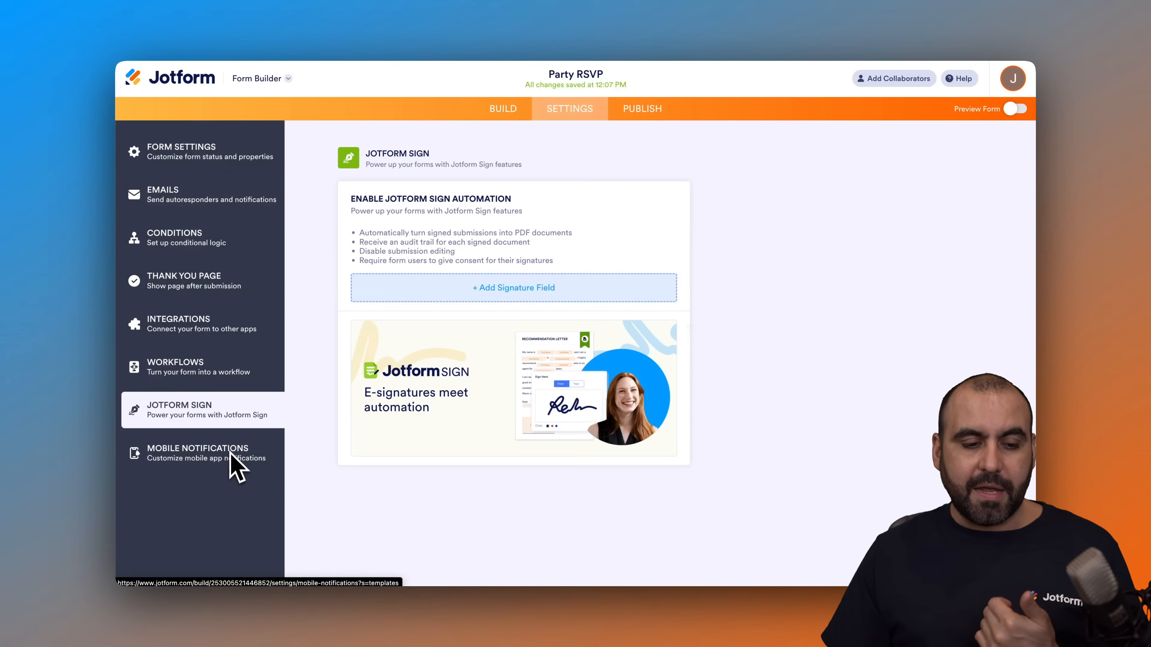
pyautogui.click(225, 163)
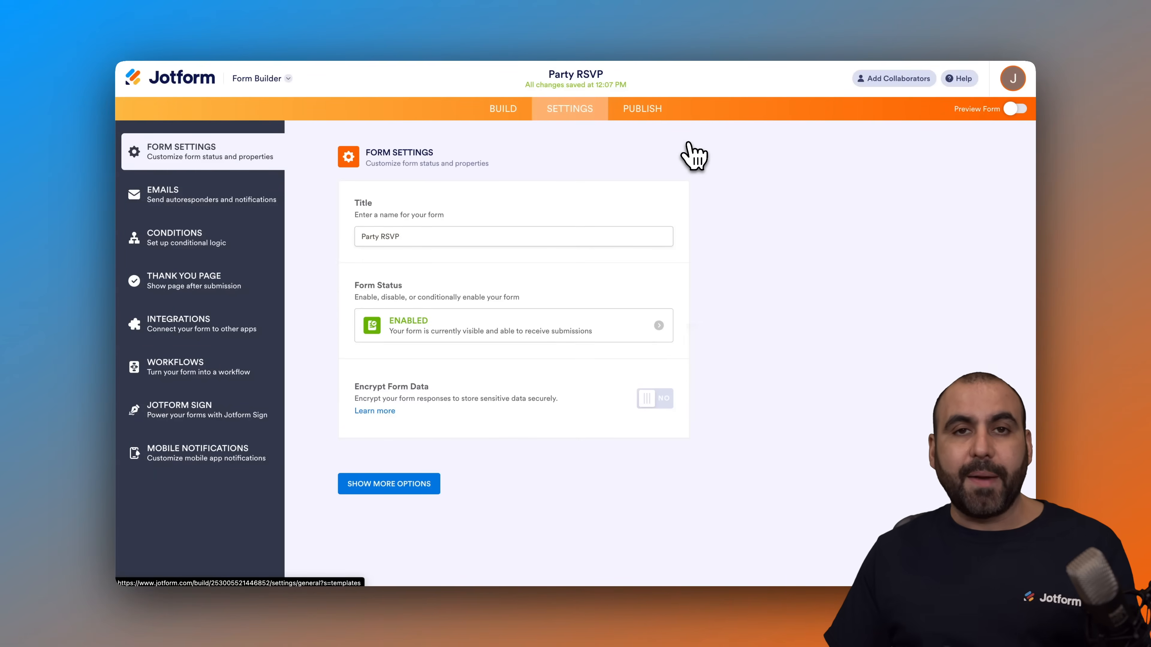
# Step: Review the form's direct link, email invitation and social sharing options for publishing, and open its QR code for sharing
pyautogui.click(649, 111)
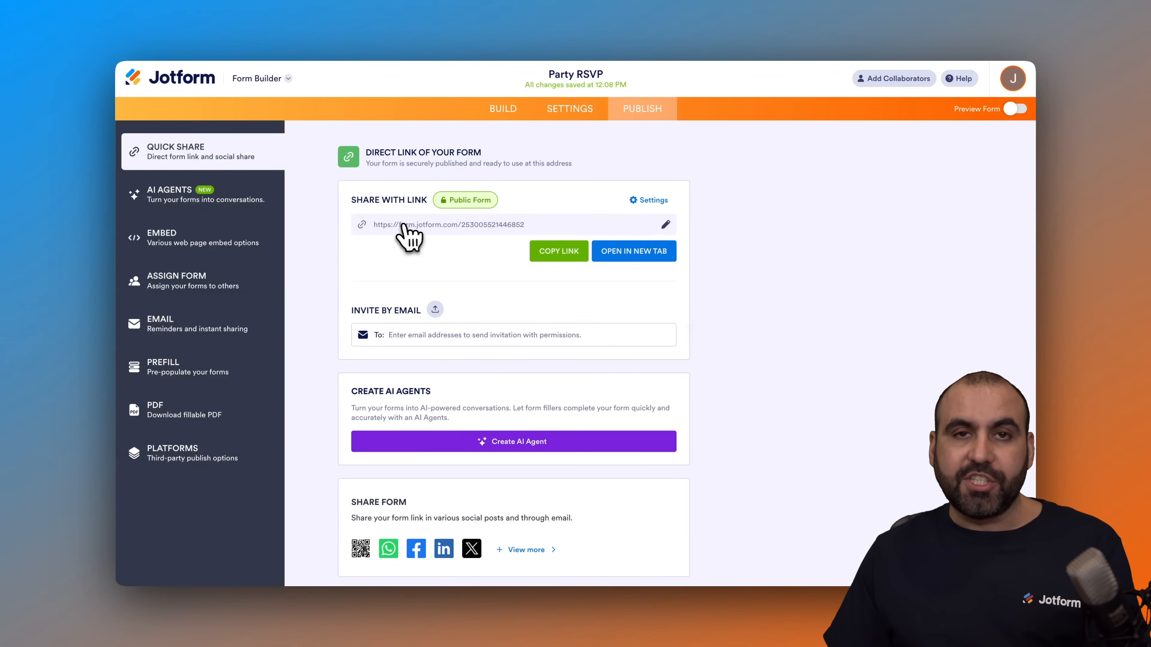
pyautogui.click(421, 335)
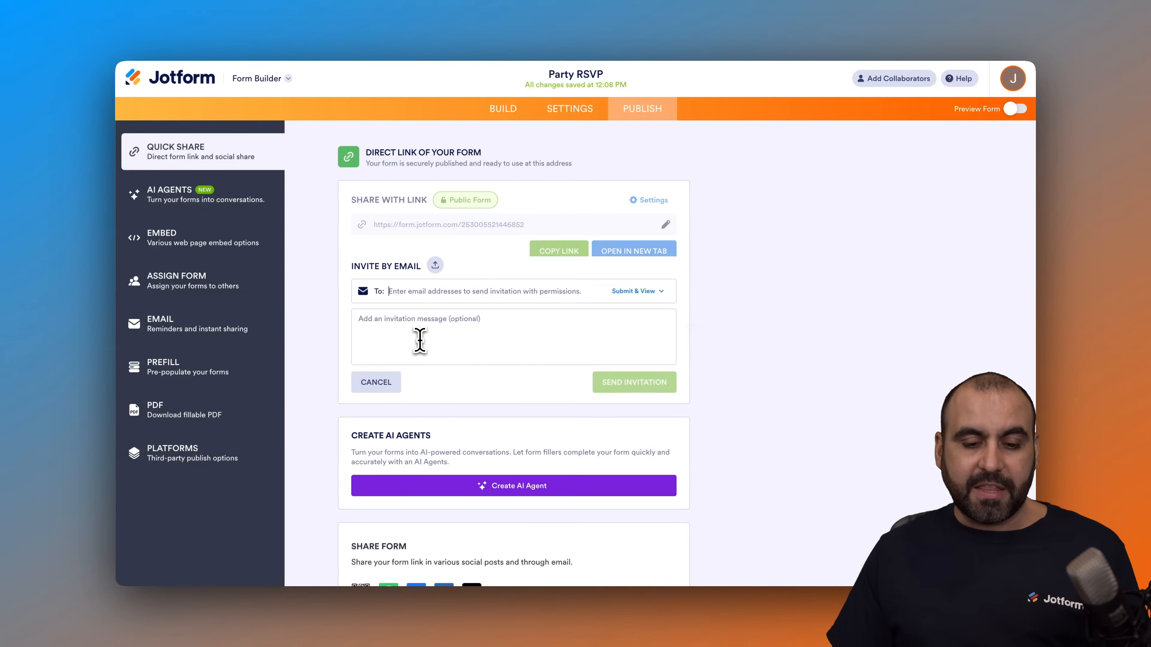
pyautogui.scroll(-3, 425, 355)
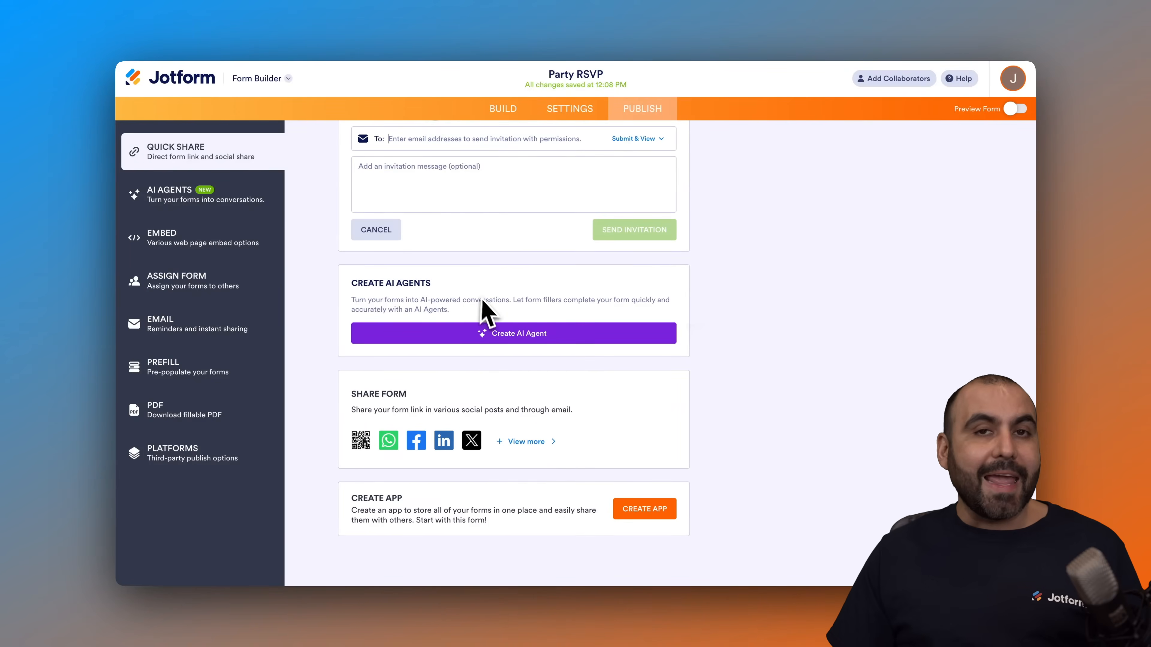
pyautogui.click(498, 297)
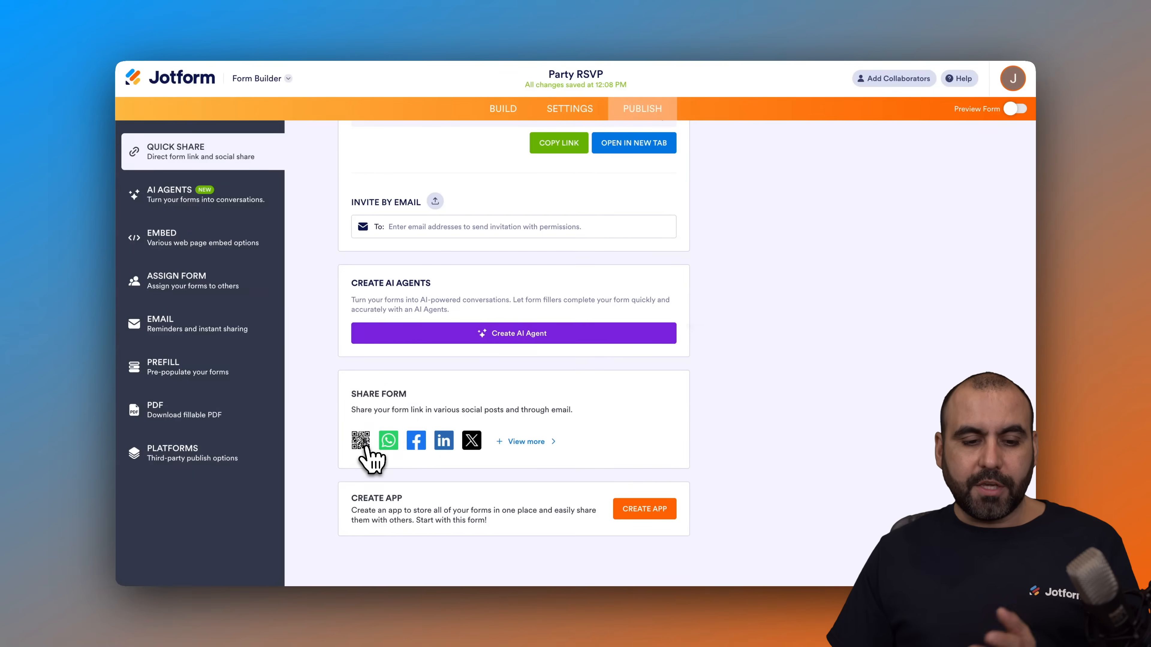
pyautogui.click(361, 439)
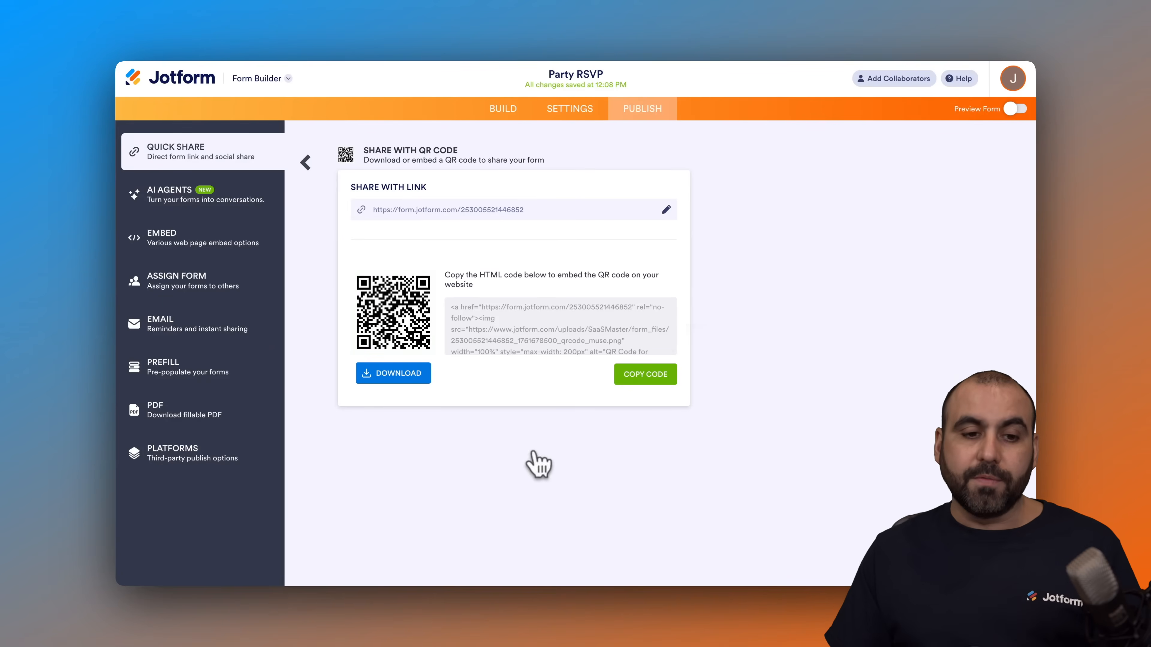
# Step: Leave the QR code sharing page and review the form's website embed options and email sharing options
pyautogui.click(306, 163)
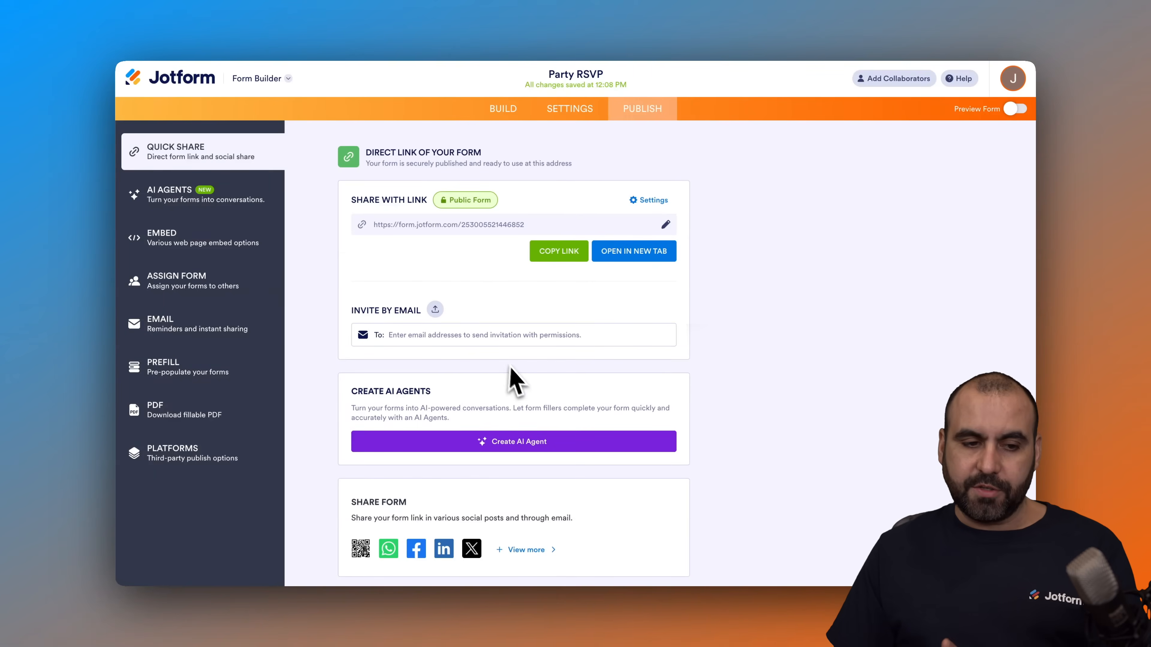
pyautogui.click(207, 248)
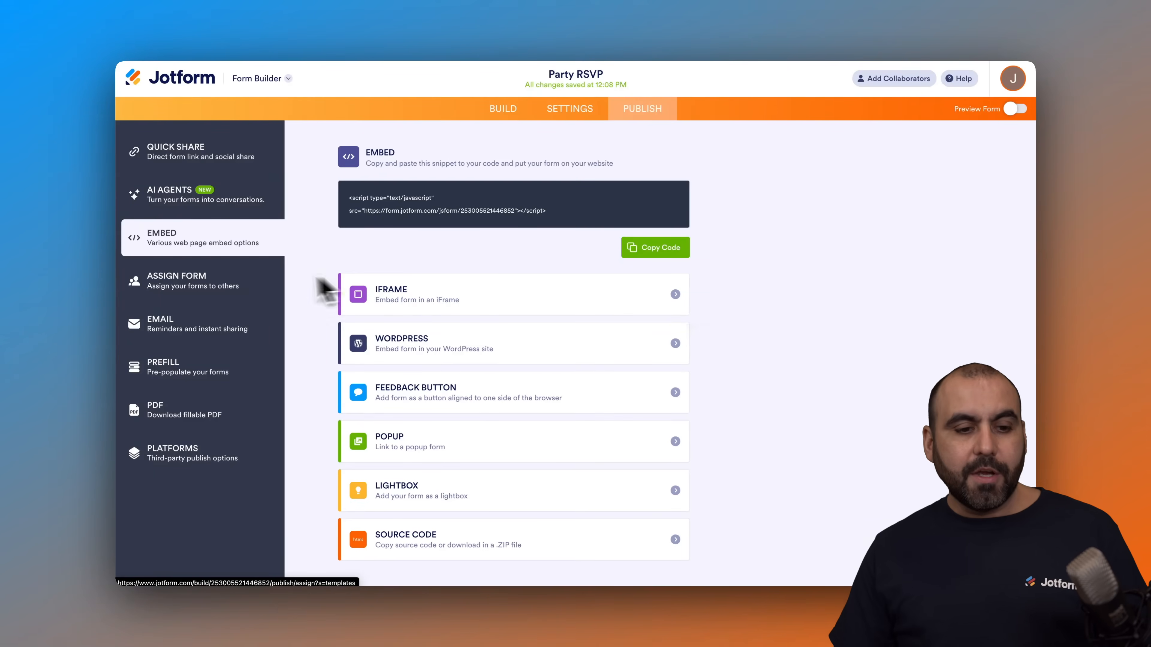
pyautogui.click(209, 331)
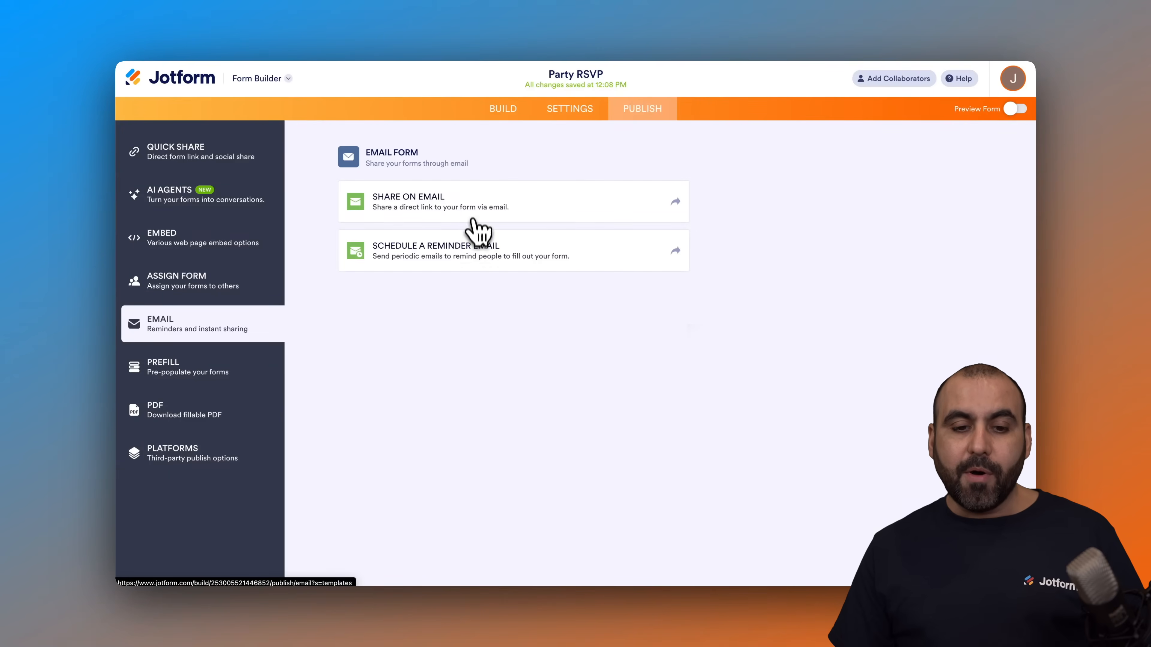
# Step: Look through a reminder email's content, recipients and schedule, including the weekly and monthly repeat options, and leave it without saving
pyautogui.click(479, 255)
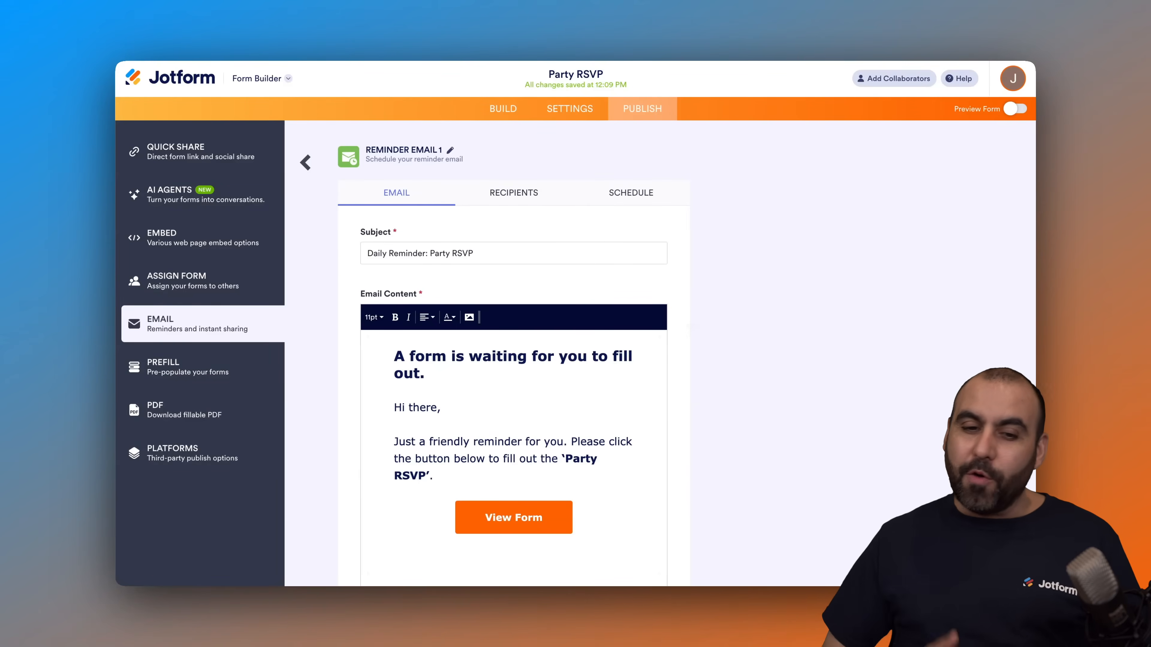
pyautogui.scroll(-3, 522, 346)
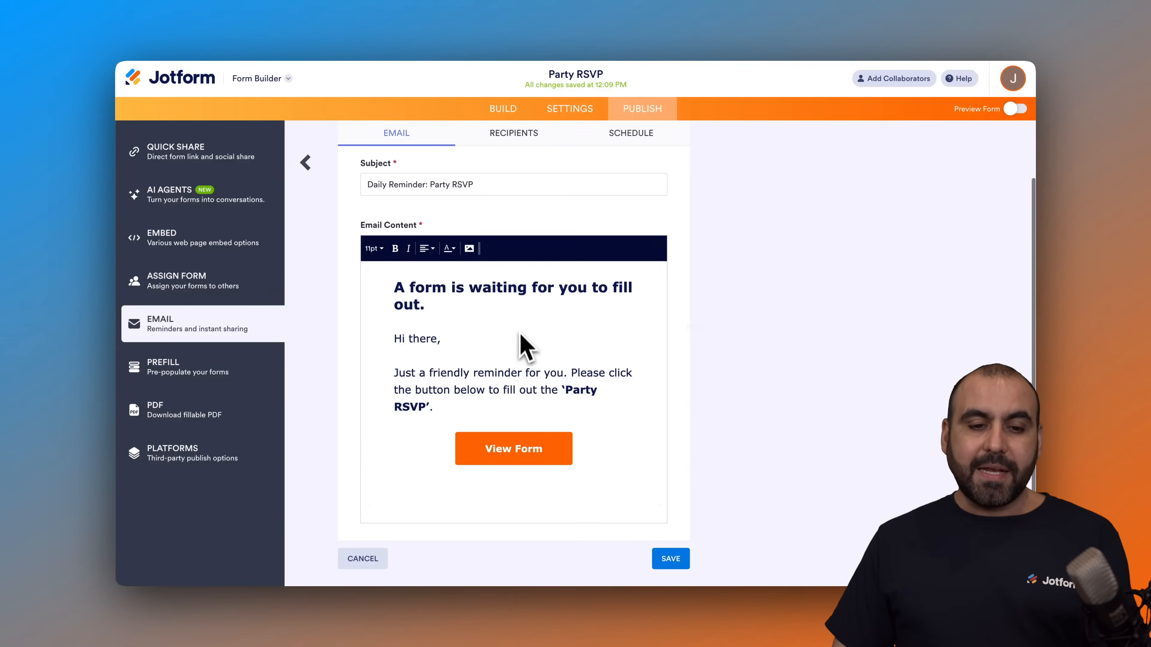
pyautogui.scroll(3, 520, 335)
pyautogui.click(523, 200)
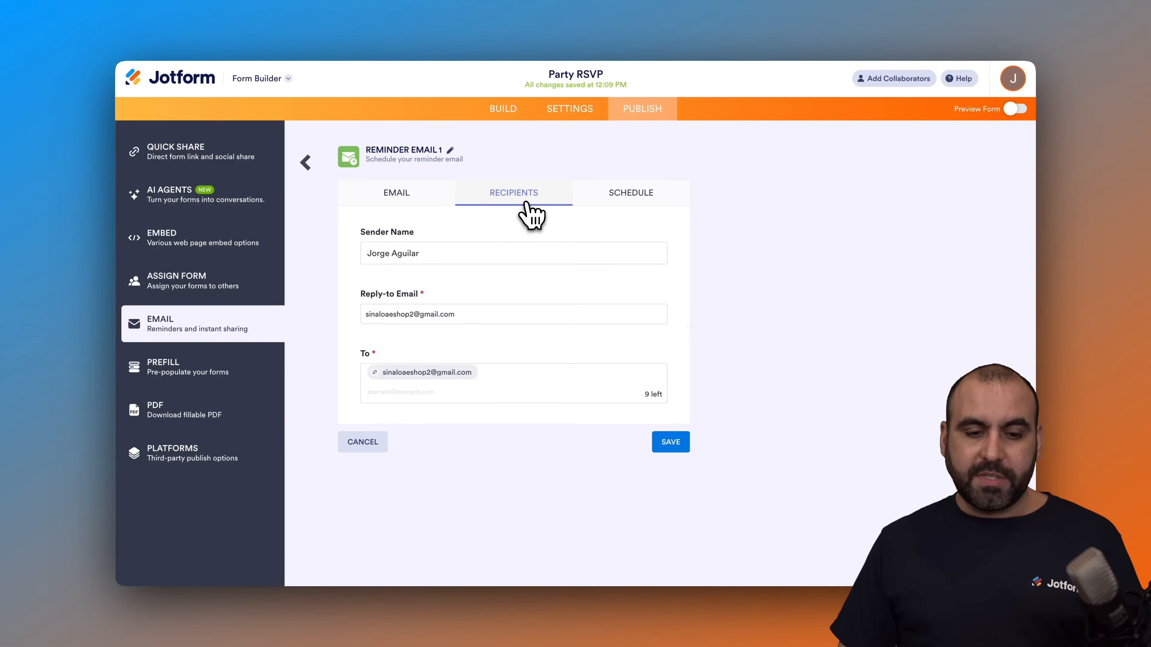
pyautogui.click(643, 200)
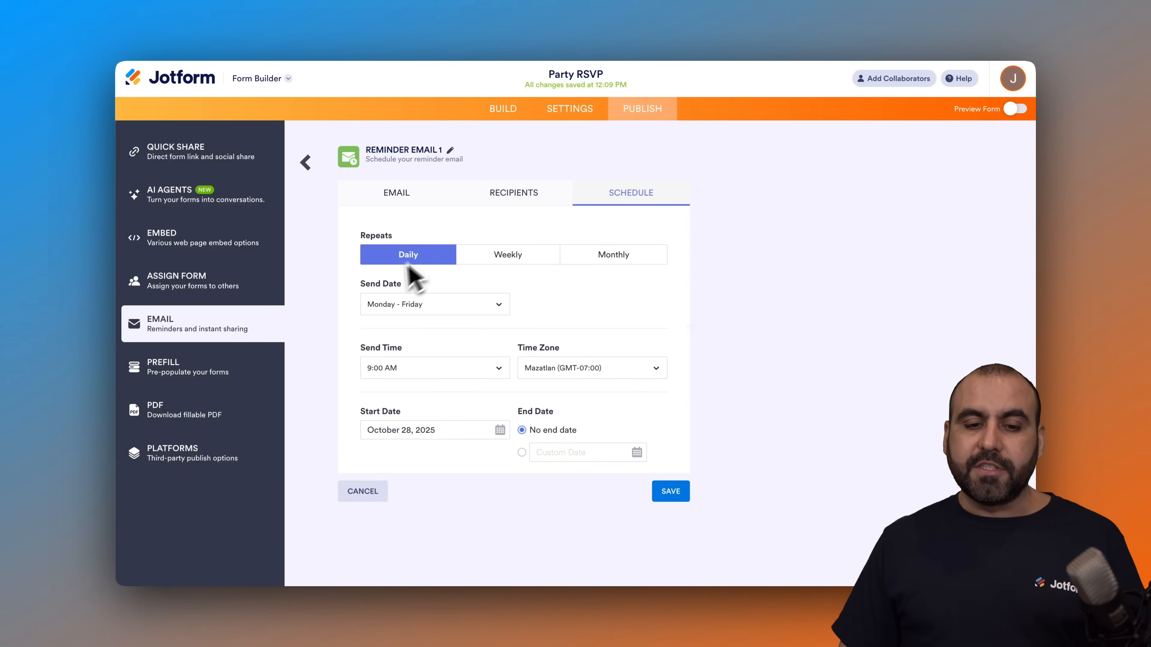
pyautogui.click(502, 259)
pyautogui.click(594, 262)
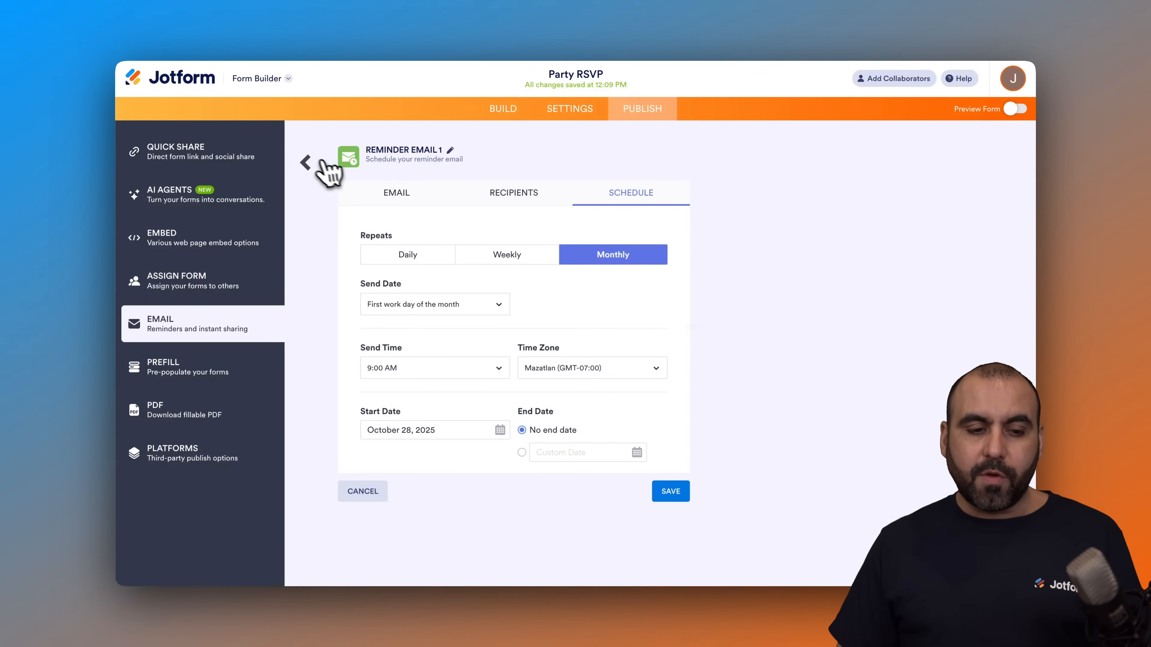
pyautogui.click(307, 163)
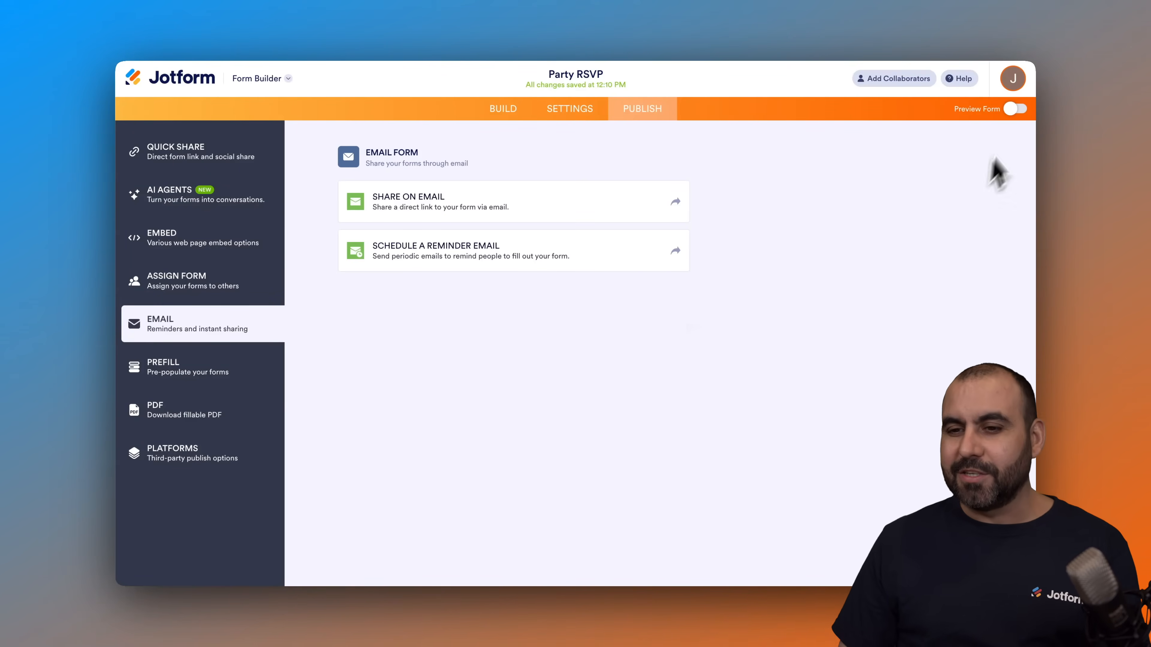
# Step: Preview the Party RSVP form, fill it with sample data with attendance set to Yes, submit it, and leave the preview
pyautogui.click(1015, 110)
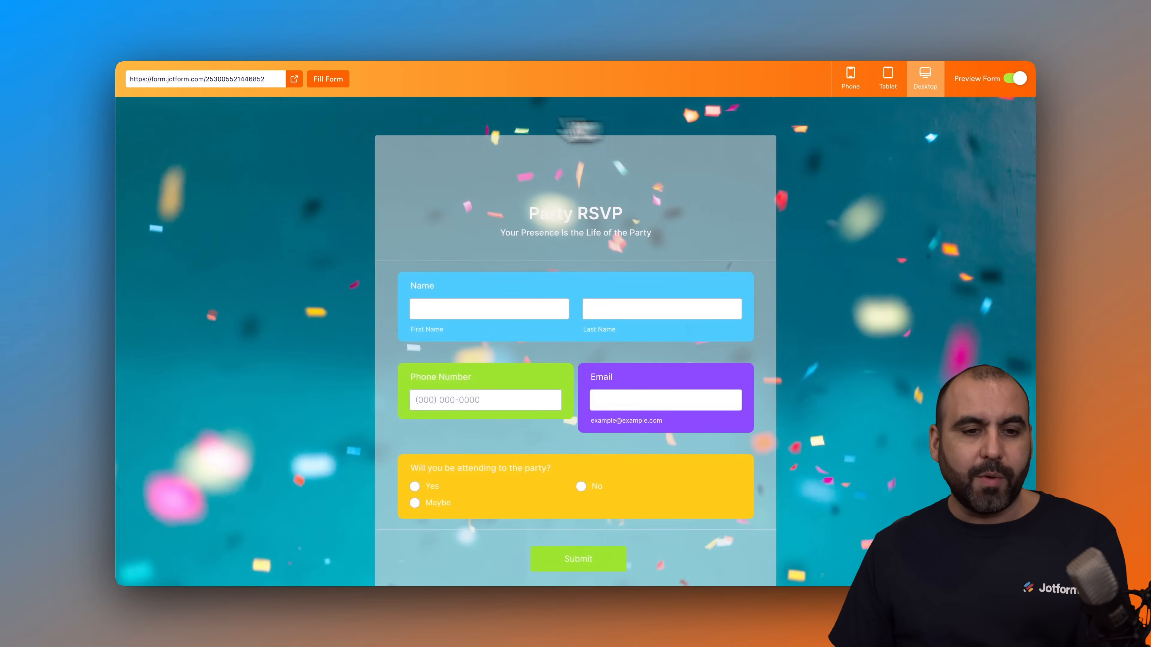
pyautogui.click(328, 80)
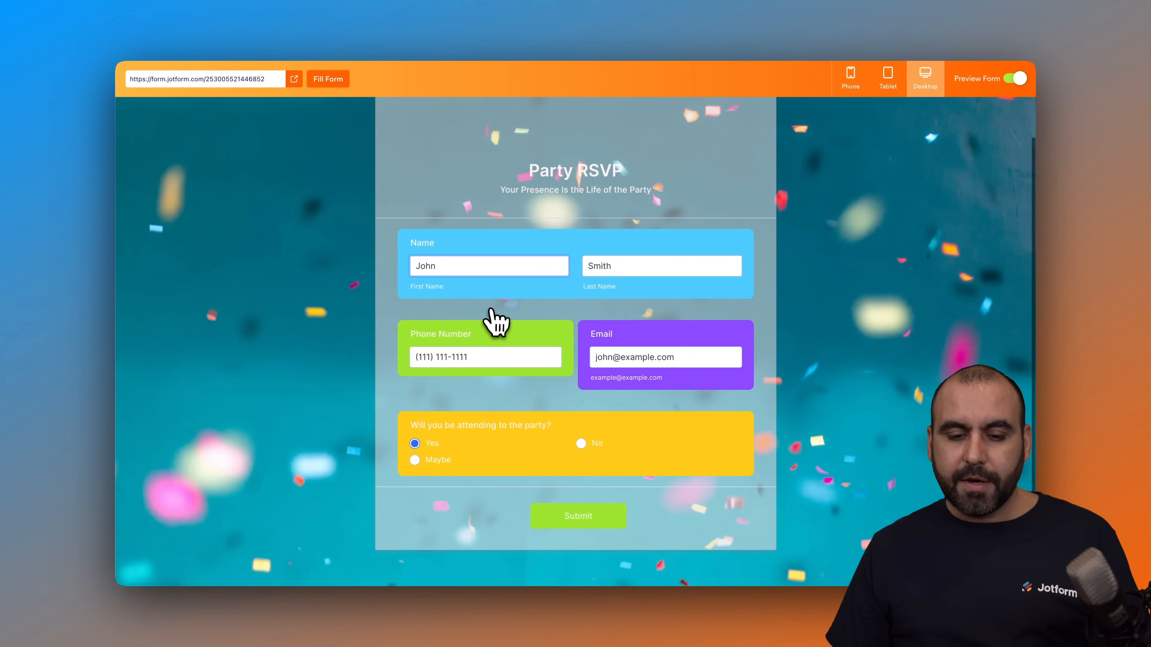
pyautogui.scroll(-8, 586, 540)
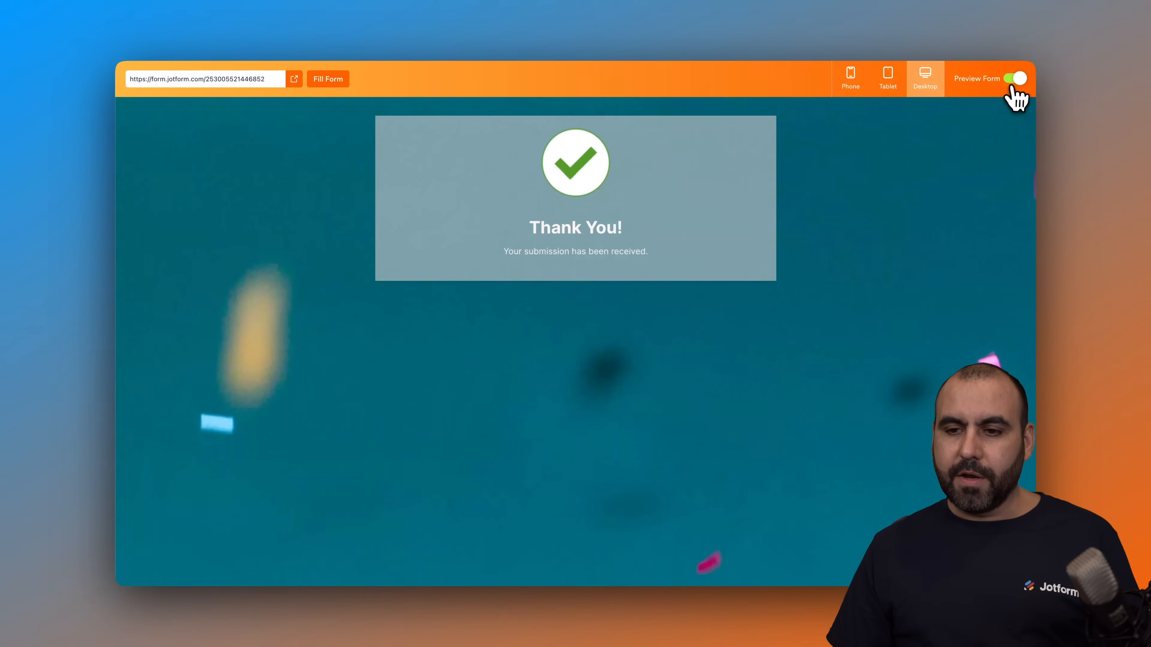
pyautogui.click(1015, 79)
# Step: Submit a second sample response in the form preview with attendance set to No, and leave the preview
pyautogui.click(1013, 111)
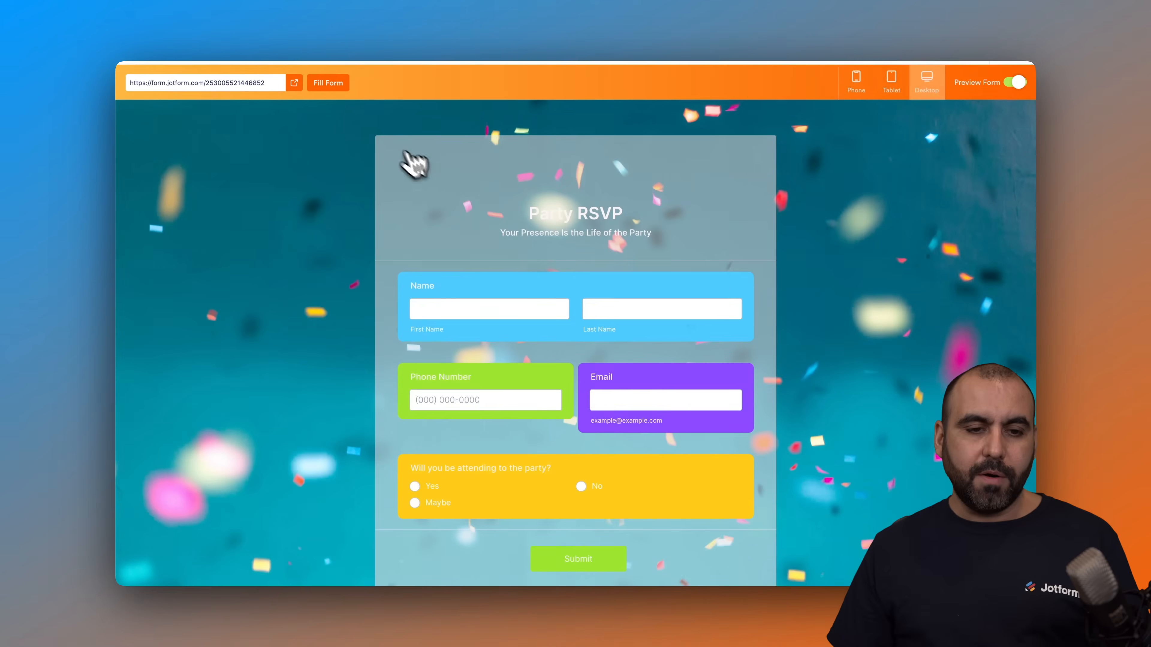
pyautogui.click(582, 487)
pyautogui.scroll(-1, 594, 550)
pyautogui.click(588, 525)
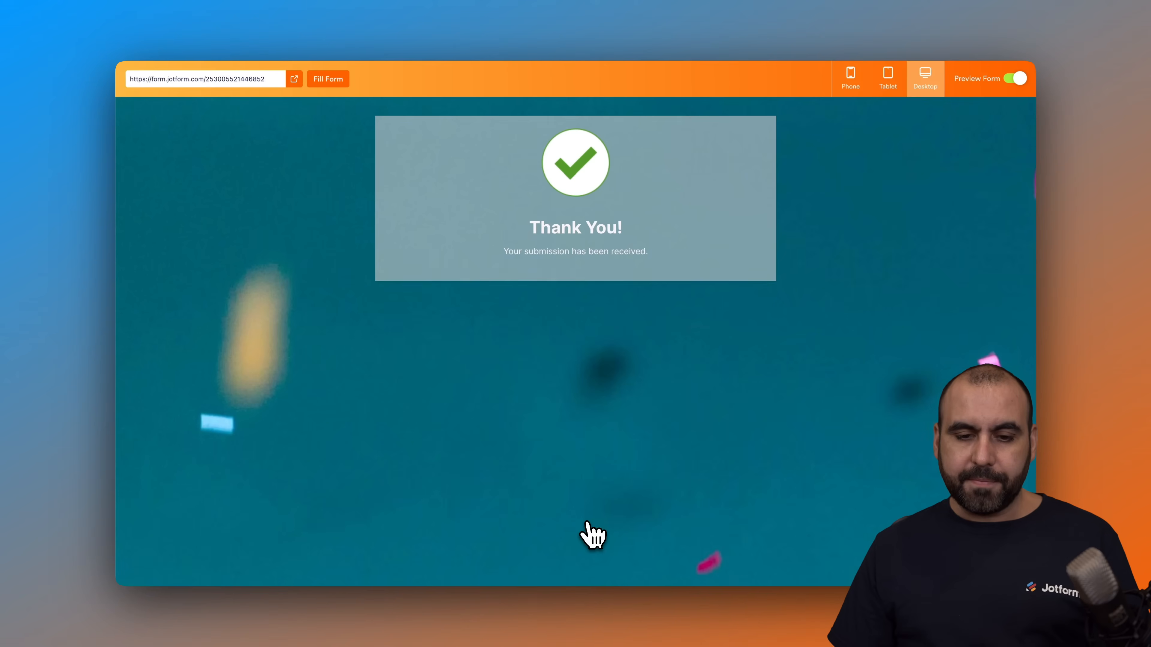
pyautogui.click(1015, 79)
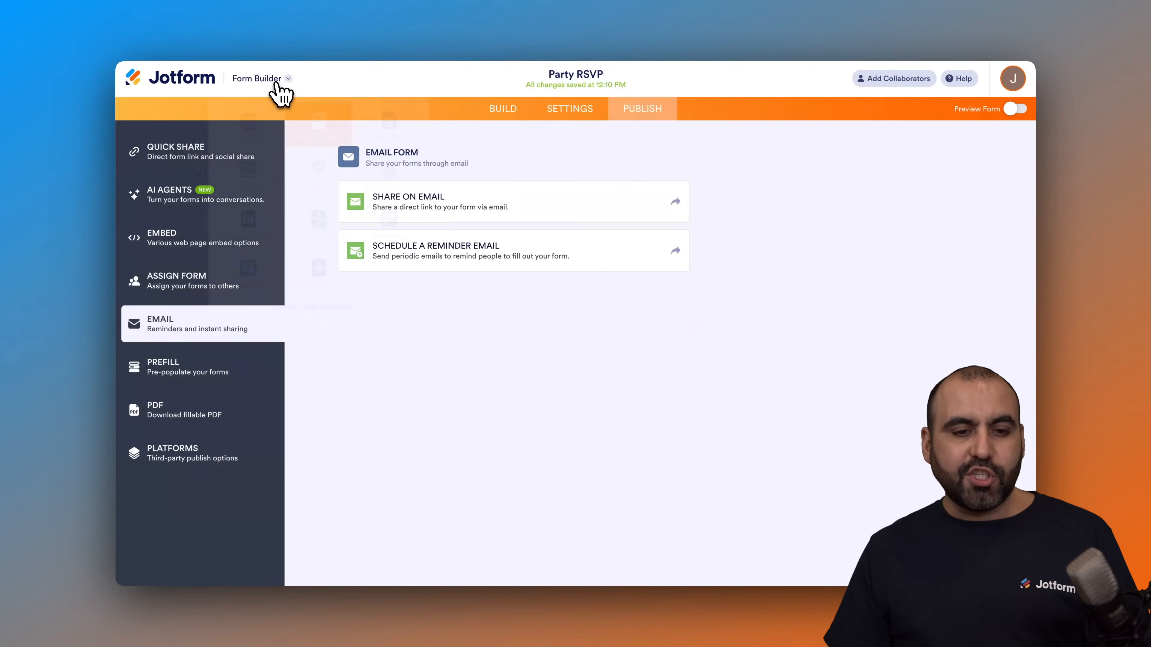
# Step: Open the Party RSVP submissions in Tables, check the filter options, and close them without applying a filter
pyautogui.click(274, 81)
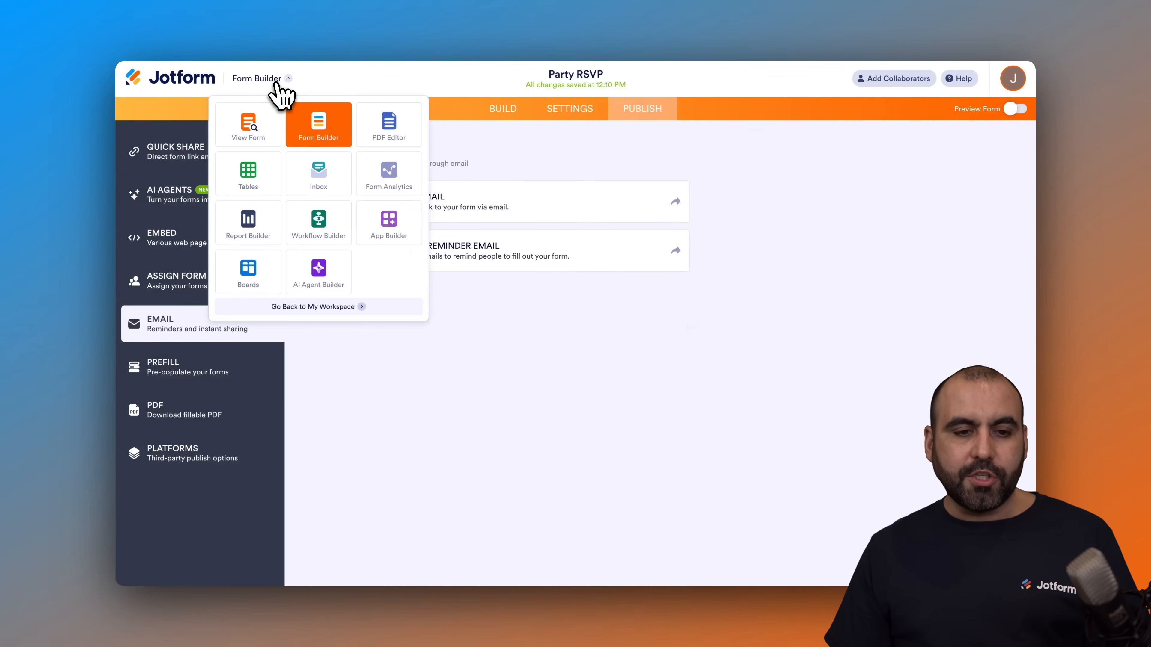
pyautogui.click(248, 175)
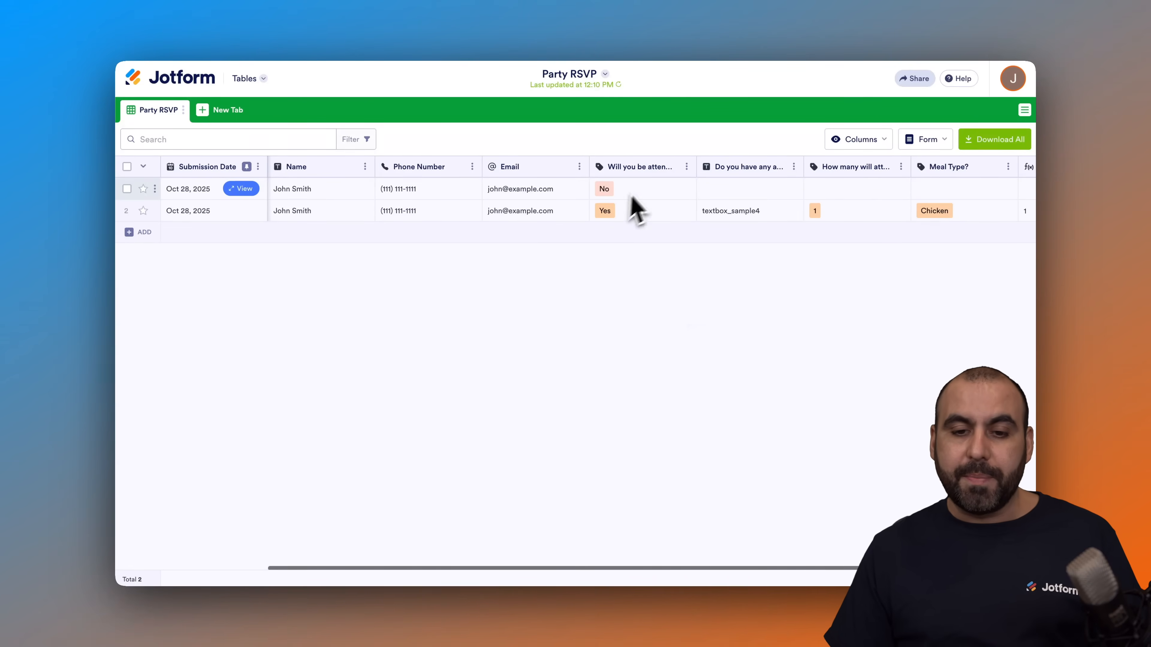
pyautogui.click(312, 144)
pyautogui.click(354, 140)
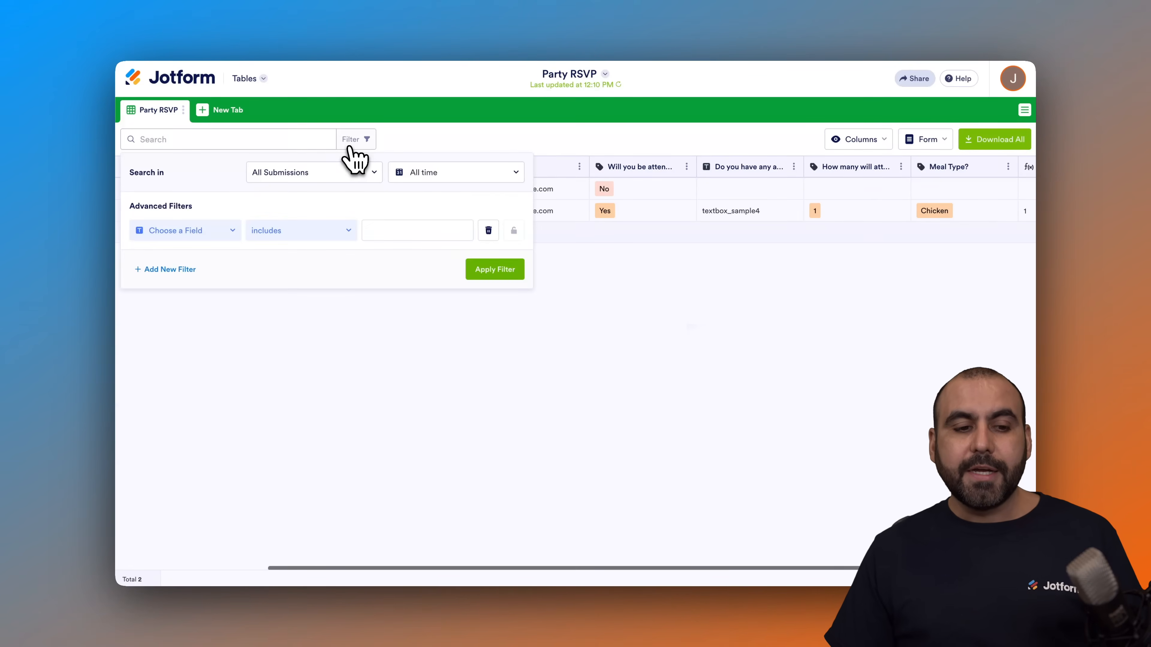
pyautogui.click(472, 136)
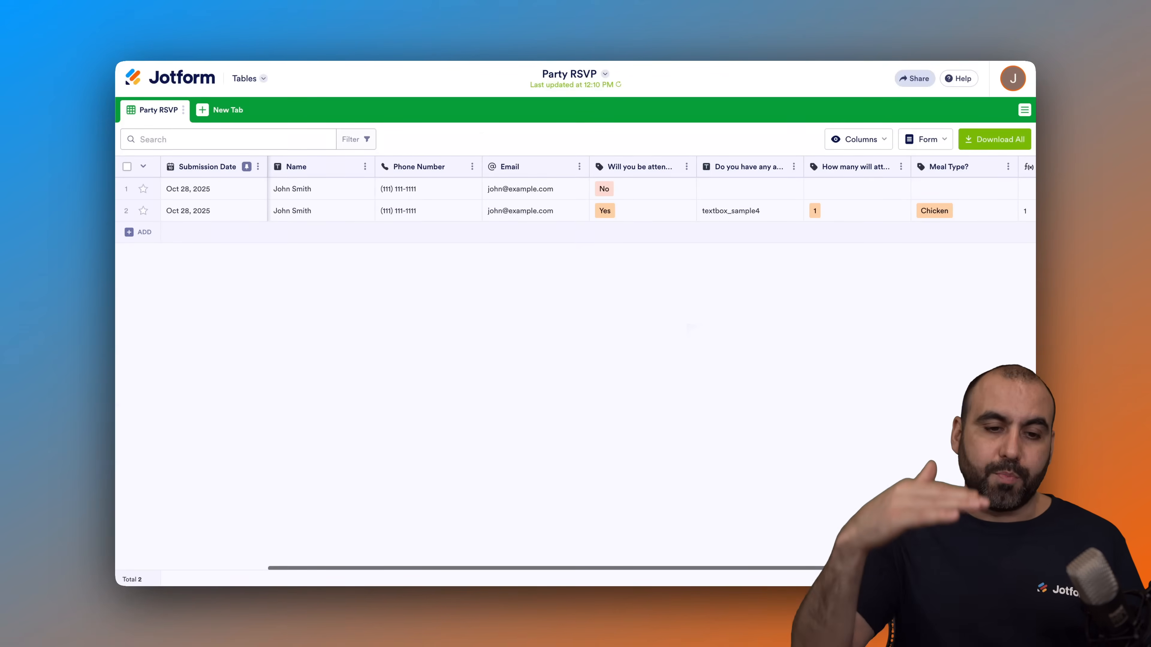
# Step: Look across the submissions table's columns to compare the two sample responses, including attendance, allergies, meal type and person count
pyautogui.hscroll(3, 585, 209)
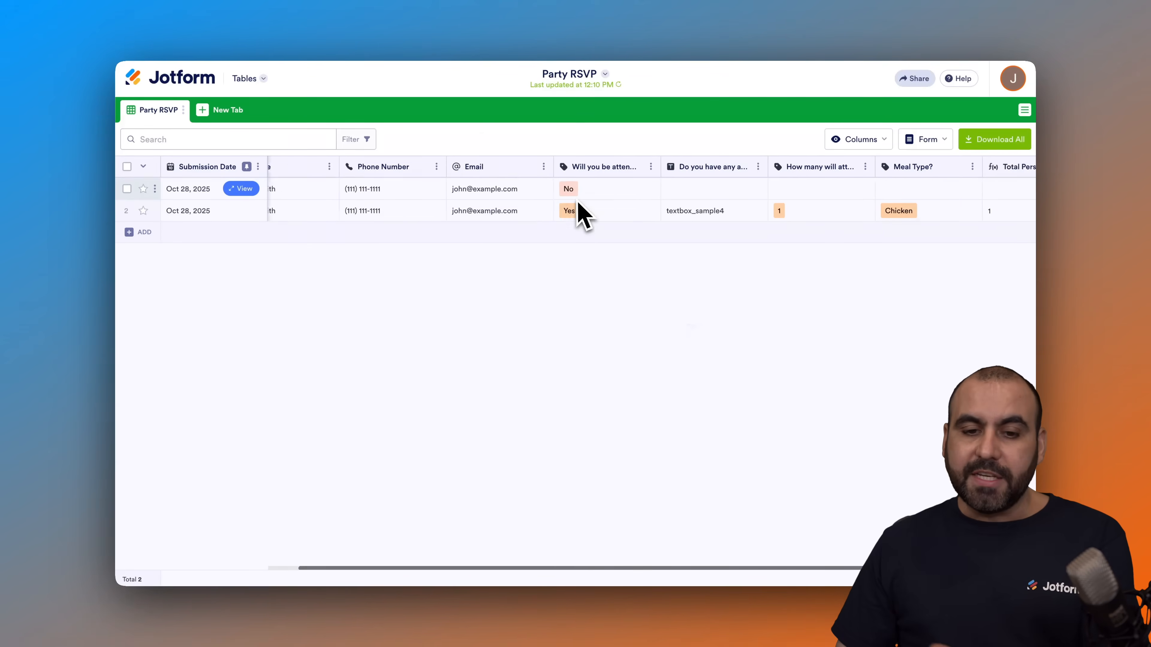
pyautogui.hscroll(1, 584, 215)
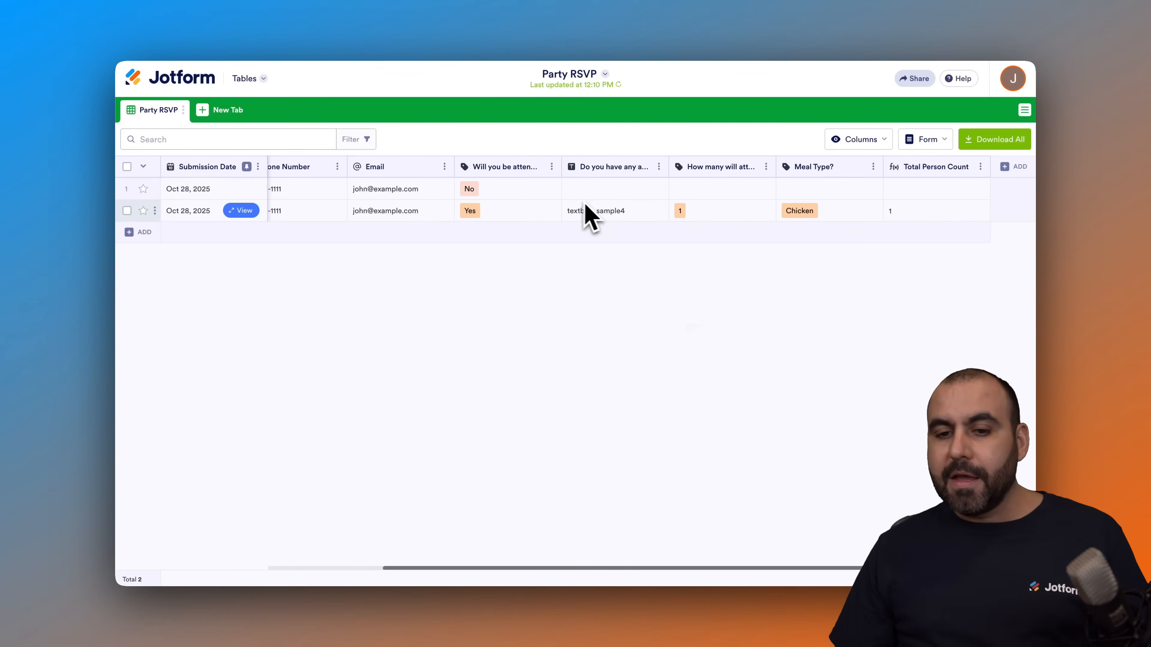
pyautogui.hscroll(-4, 843, 231)
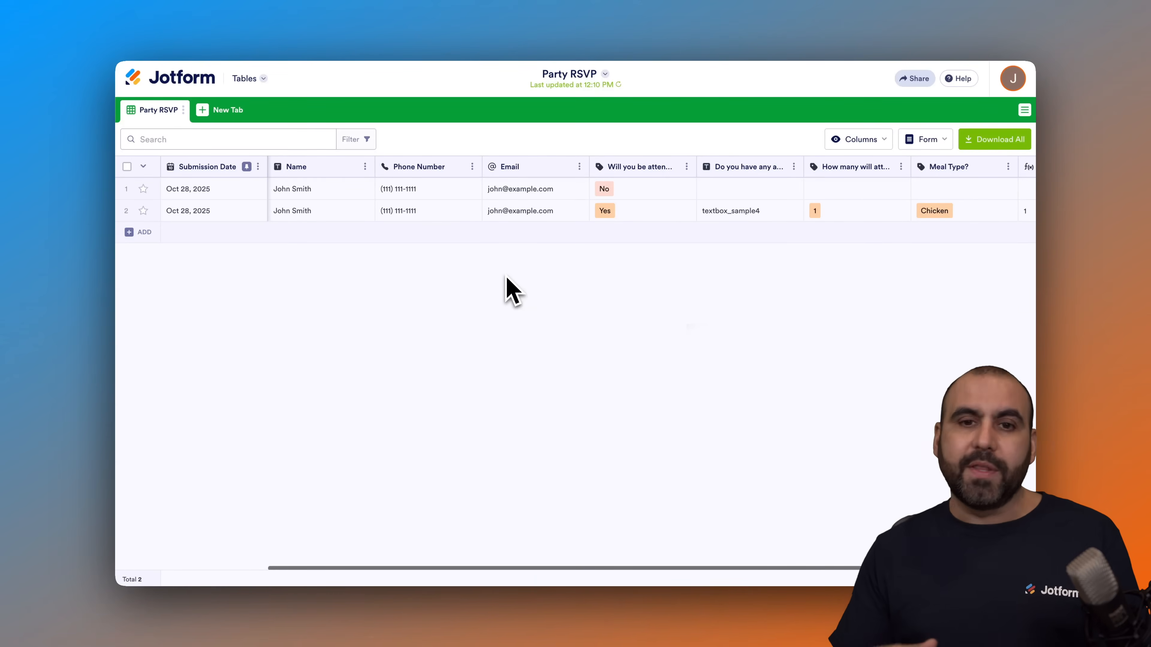
pyautogui.hscroll(4, 694, 215)
pyautogui.hscroll(-4, 694, 211)
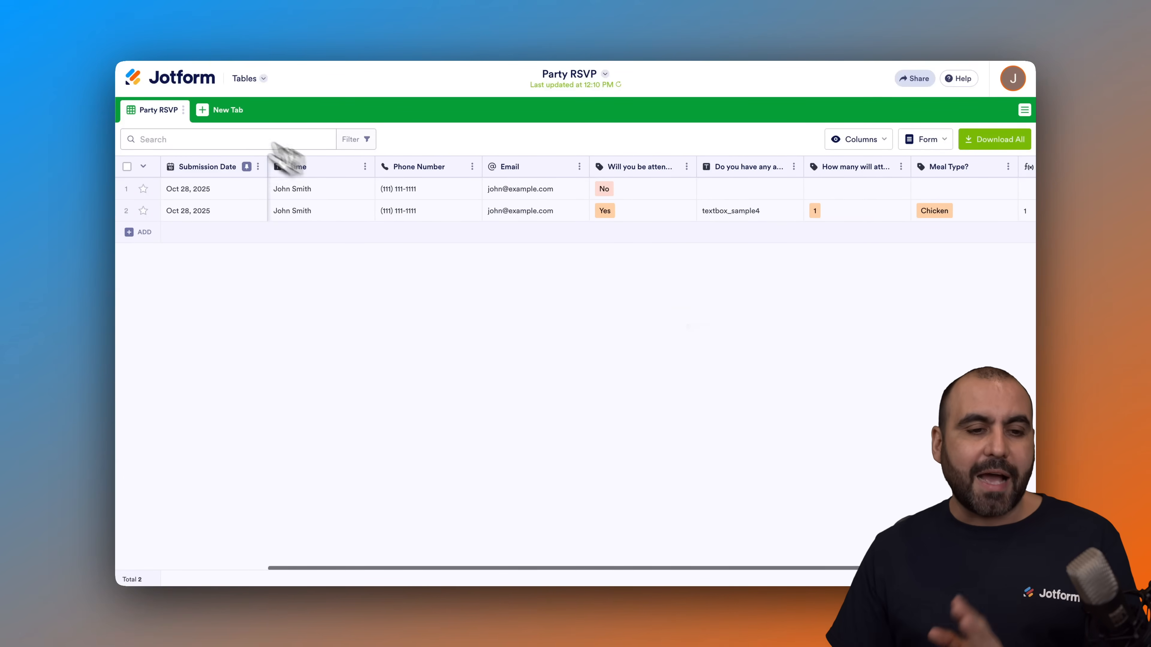
# Step: Start a new Cards tab in the submissions table, connected to the existing Party RSVP form
pyautogui.click(220, 119)
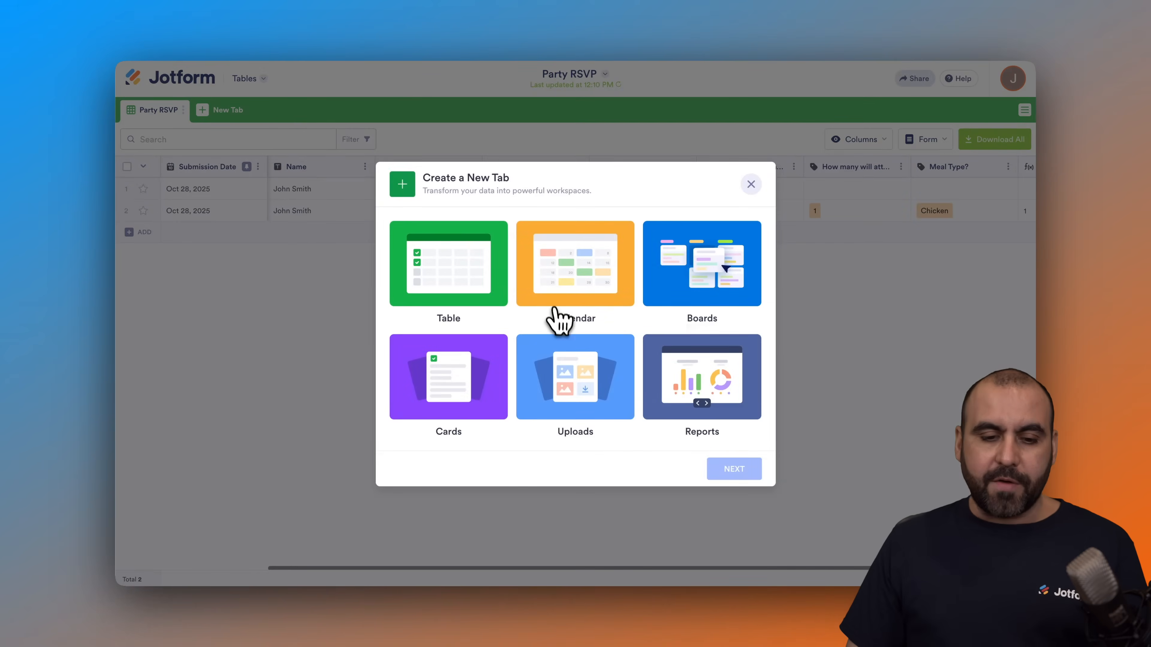
pyautogui.click(444, 381)
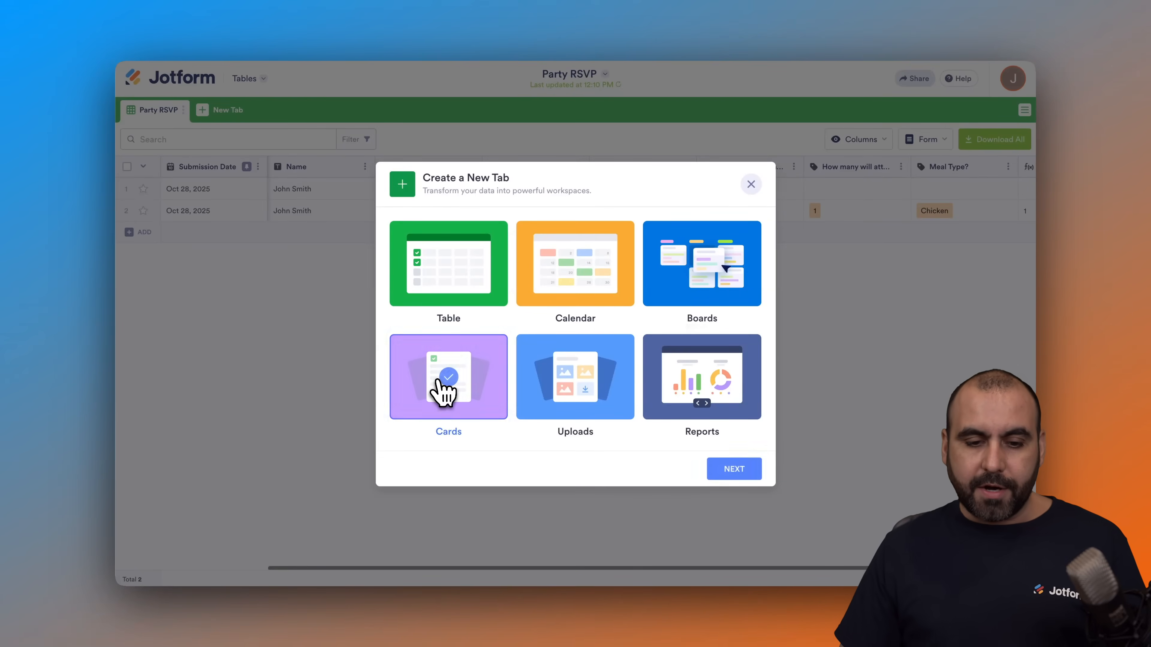
pyautogui.click(727, 469)
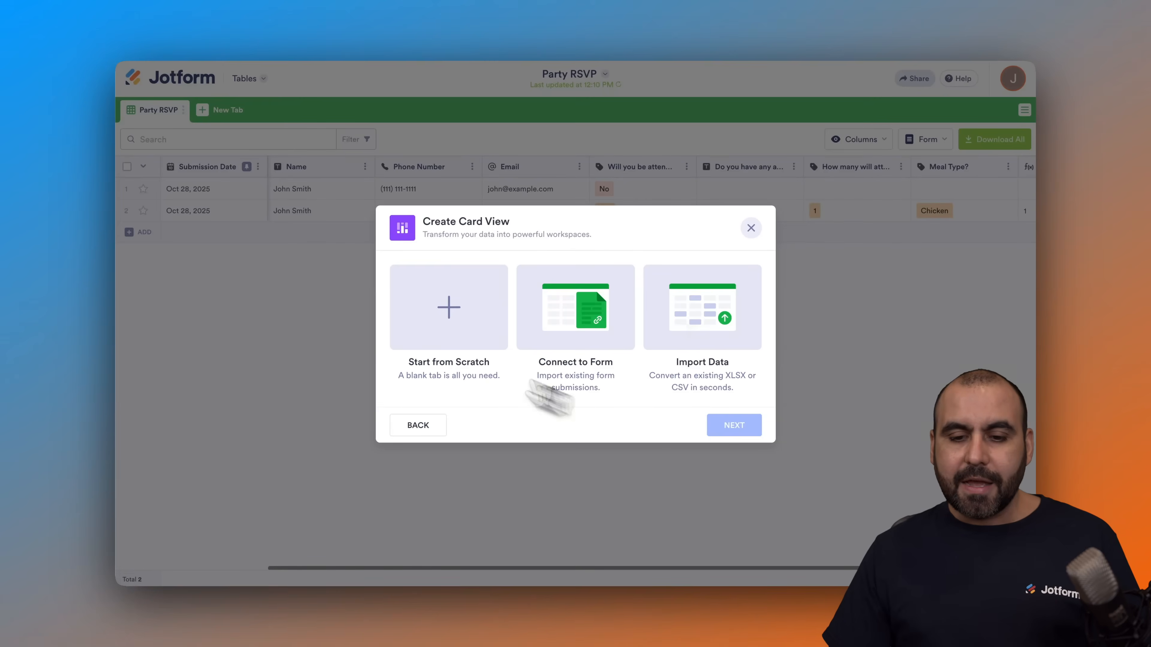
pyautogui.click(580, 337)
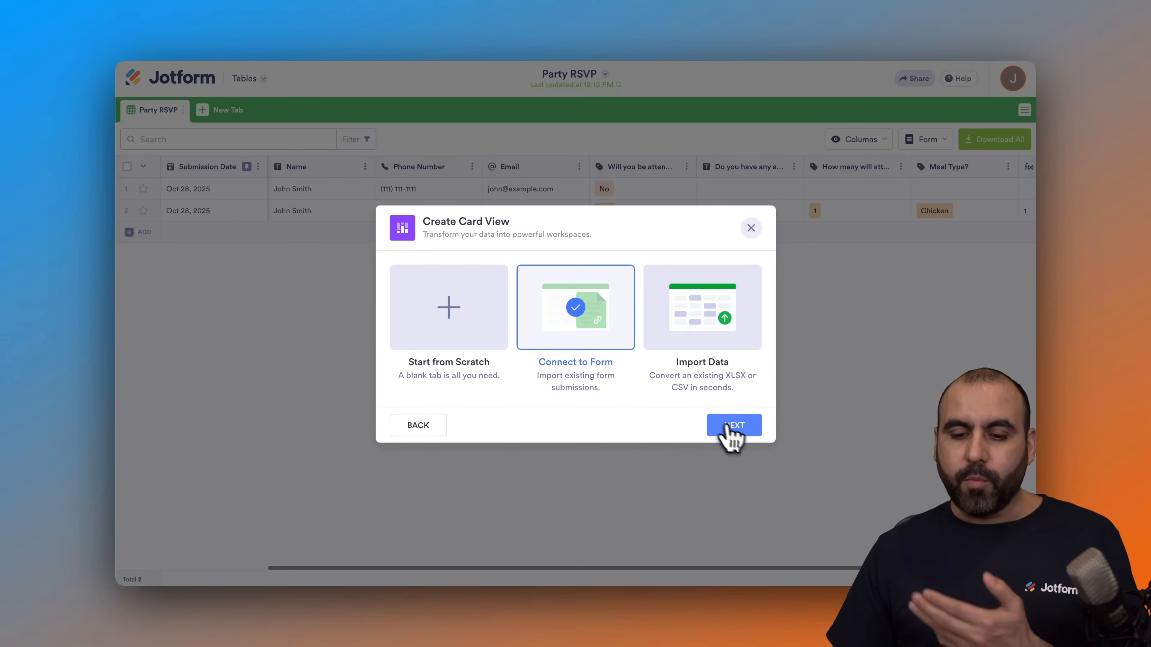
pyautogui.click(734, 431)
pyautogui.click(510, 206)
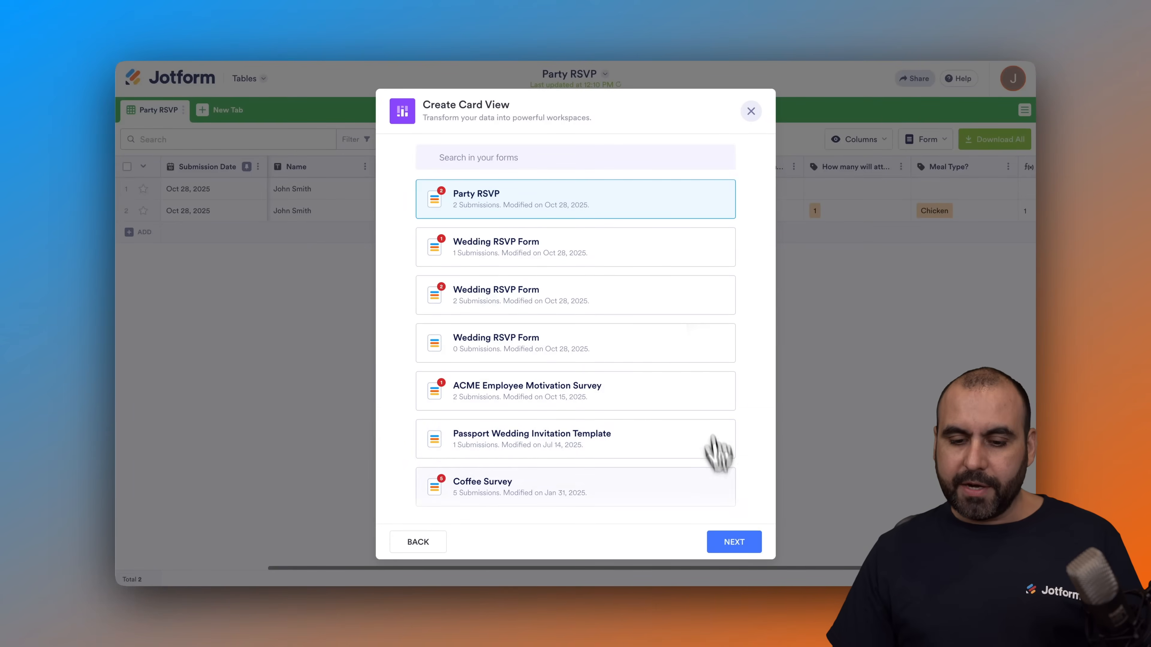
pyautogui.click(735, 543)
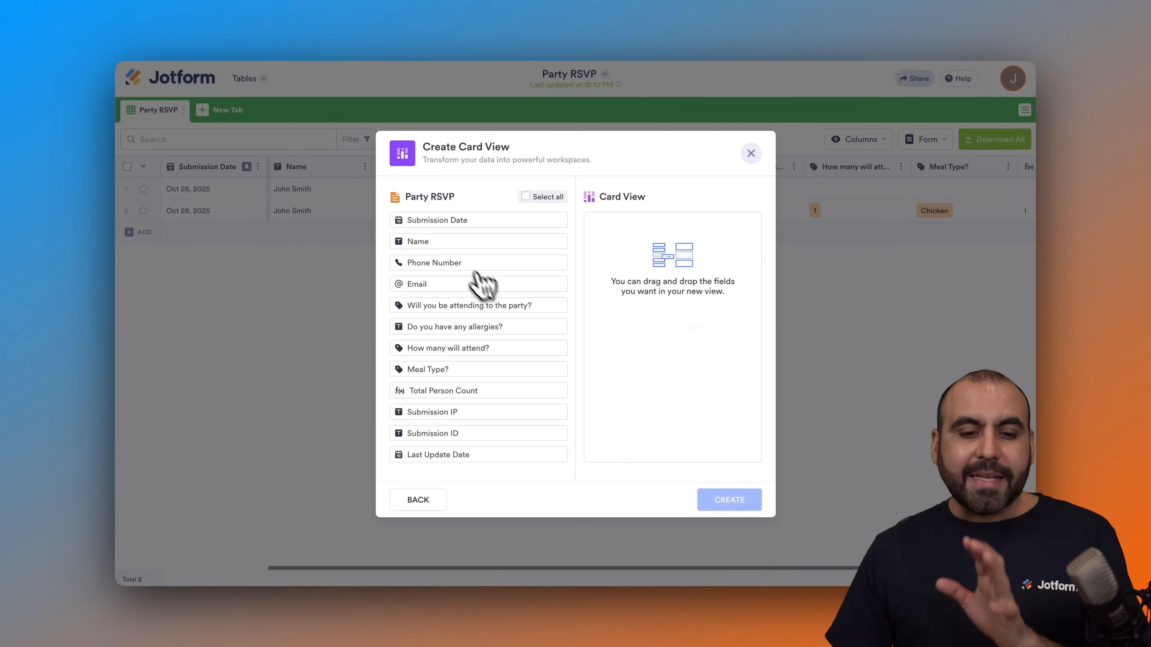
# Step: Add the Name, Phone Number, Email and "Will you be attending to the party?" fields to the card view and create it
pyautogui.moveTo(452, 247); pyautogui.dragTo(596, 247)
pyautogui.moveTo(432, 268); pyautogui.dragTo(641, 254)
pyautogui.moveTo(457, 285); pyautogui.dragTo(650, 271)
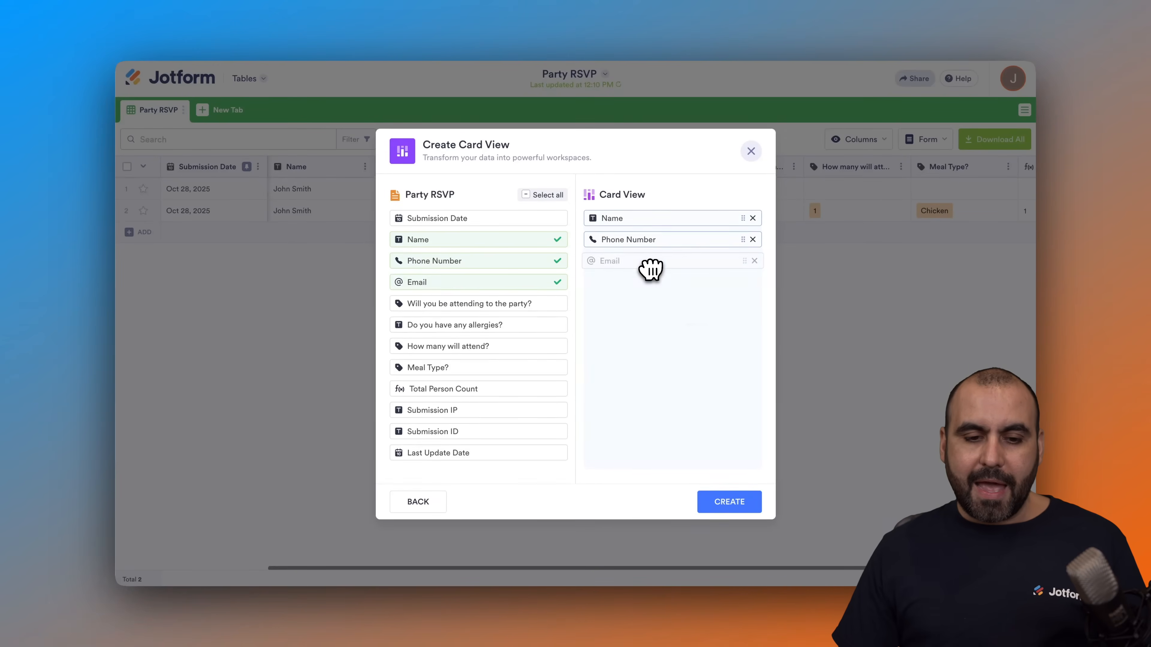
pyautogui.moveTo(519, 302); pyautogui.dragTo(650, 310)
pyautogui.click(725, 499)
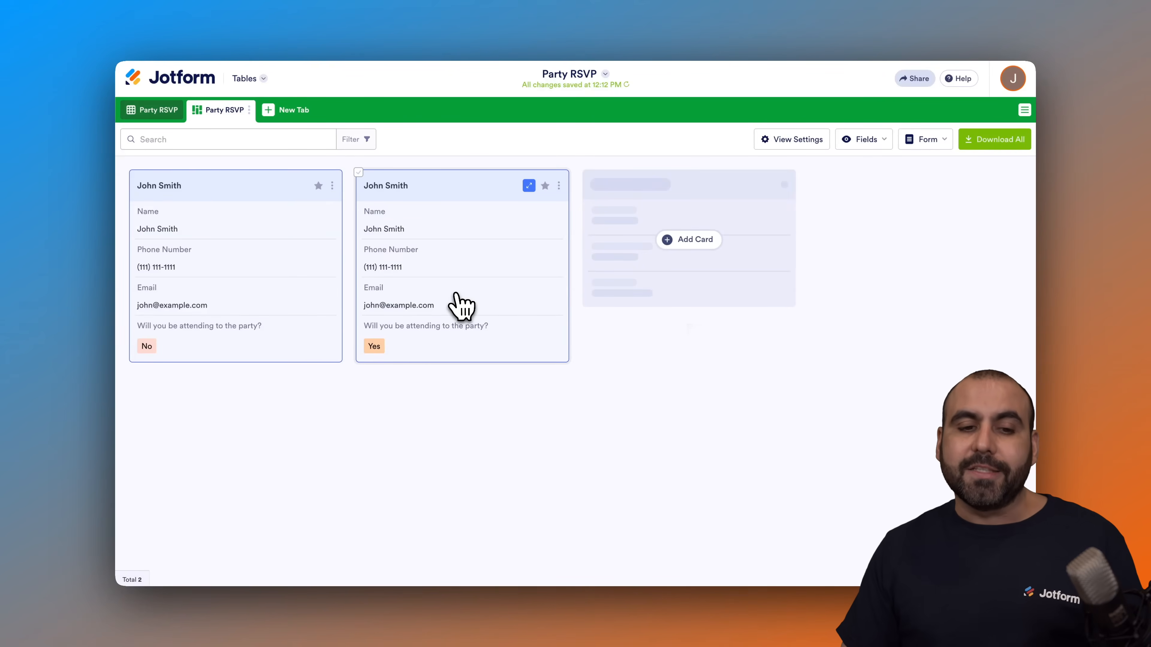
# Step: Review the available new tab types without creating another one, and head back to the Jotform workspace
pyautogui.click(283, 111)
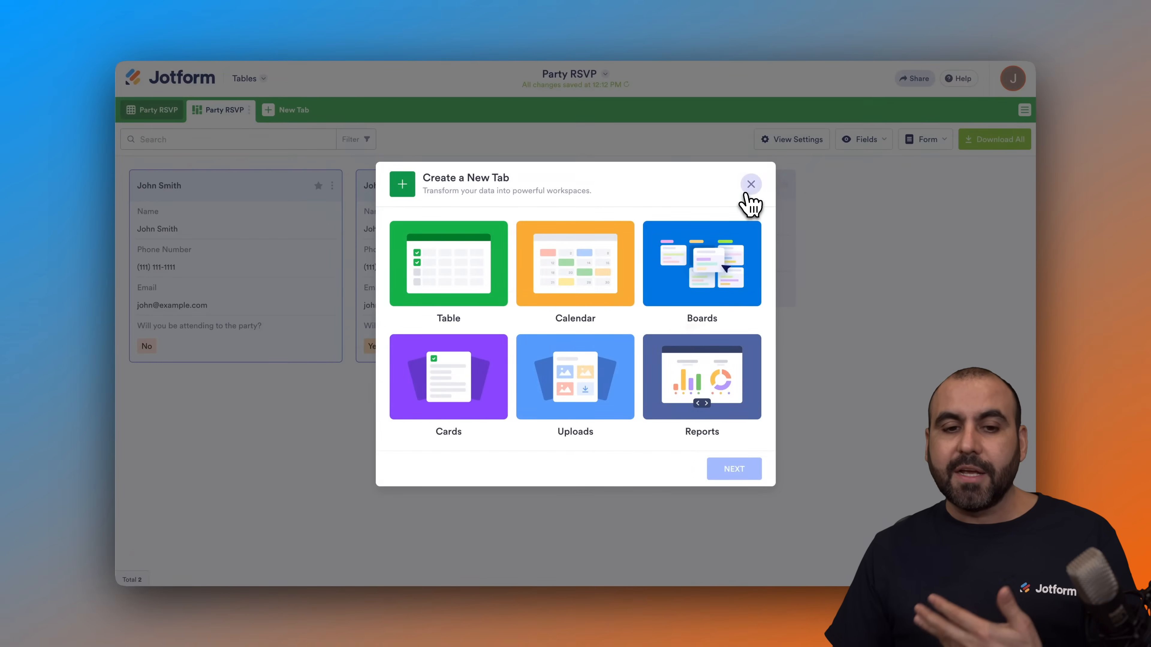
pyautogui.click(750, 184)
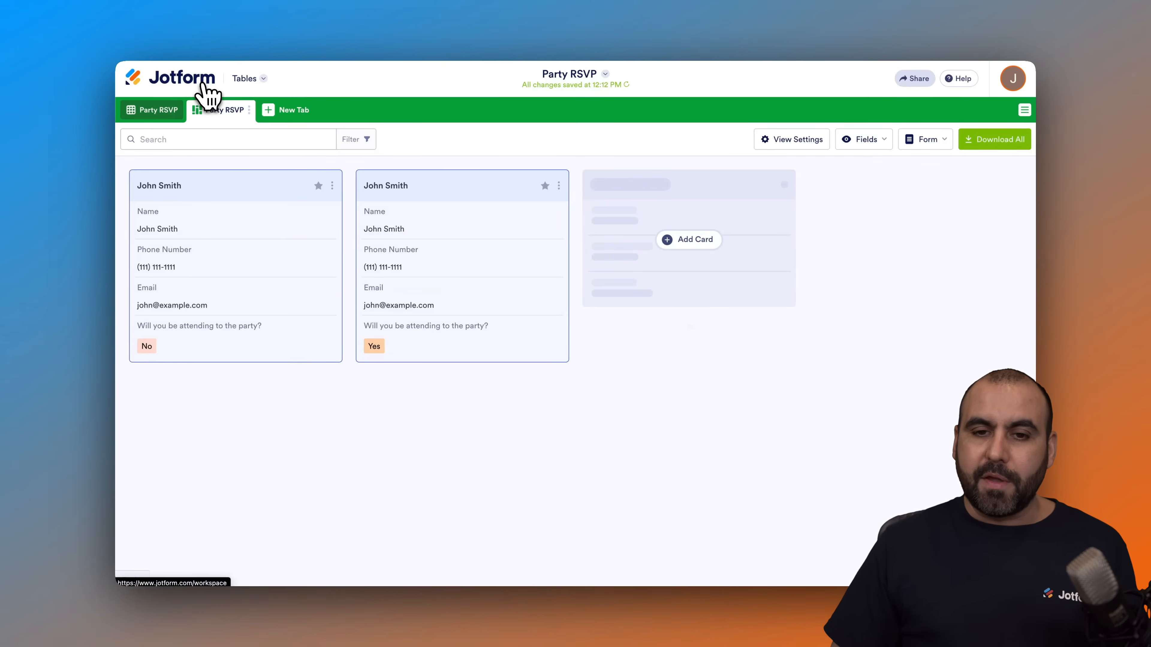
pyautogui.click(184, 86)
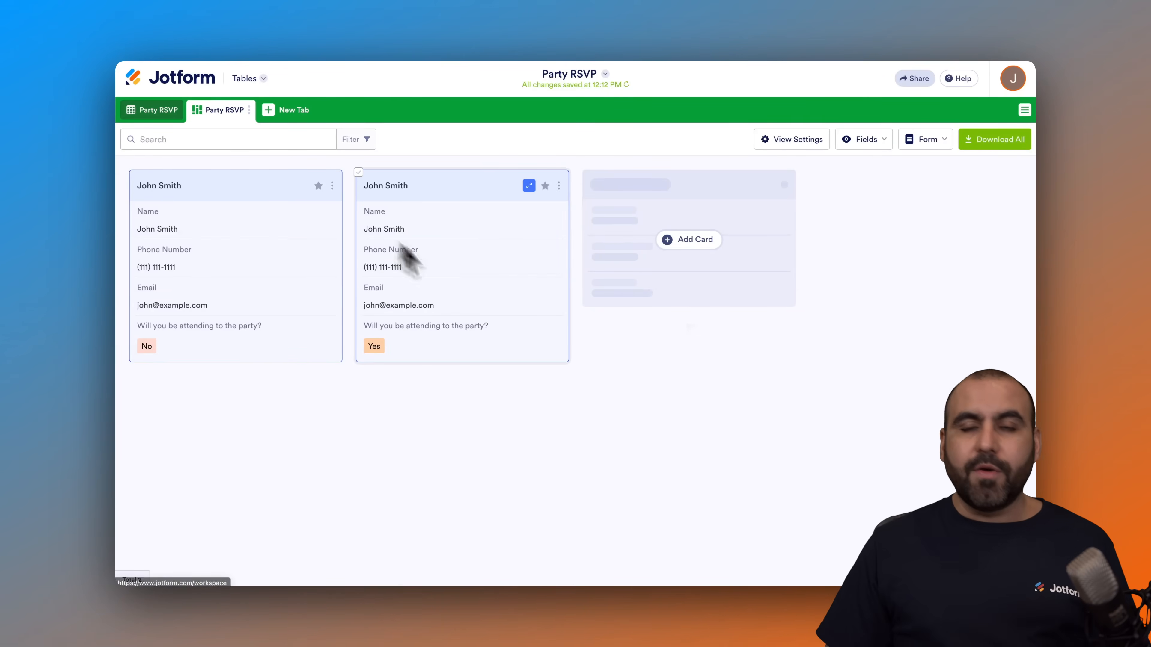